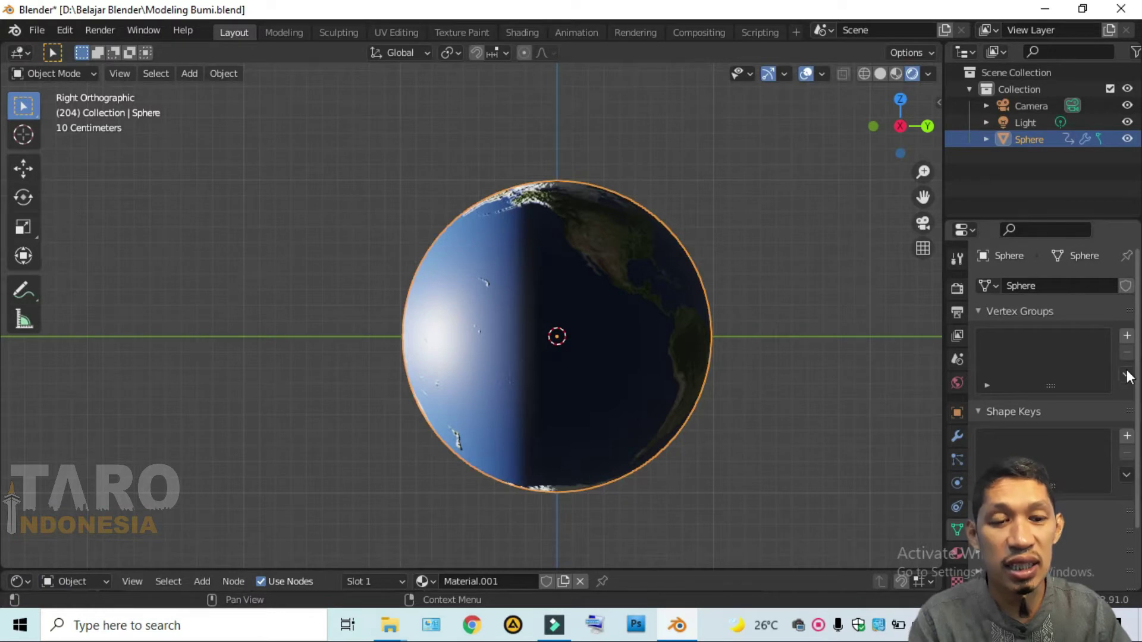
Step: Play and then stop the Earth globe's rotation animation
key(space)
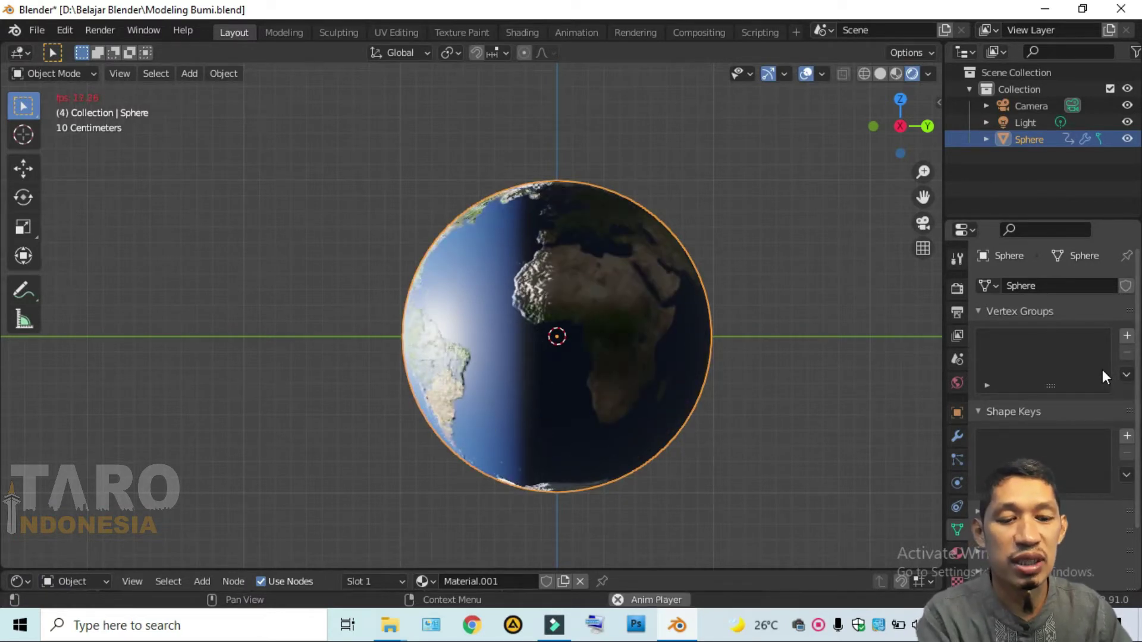
key(space)
key(space)
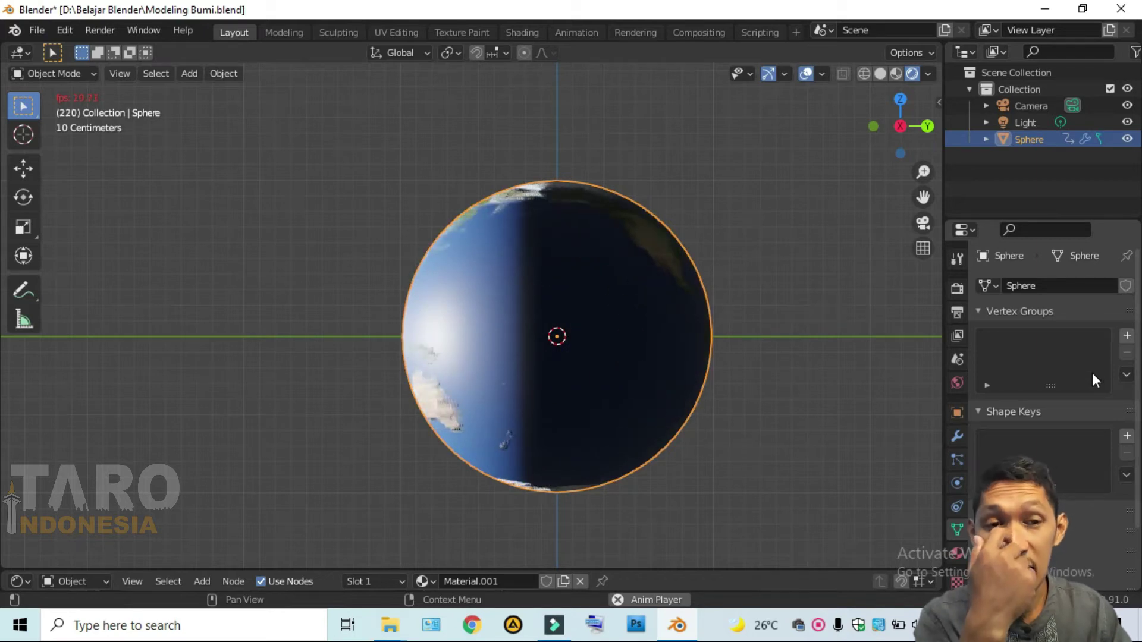
key(space)
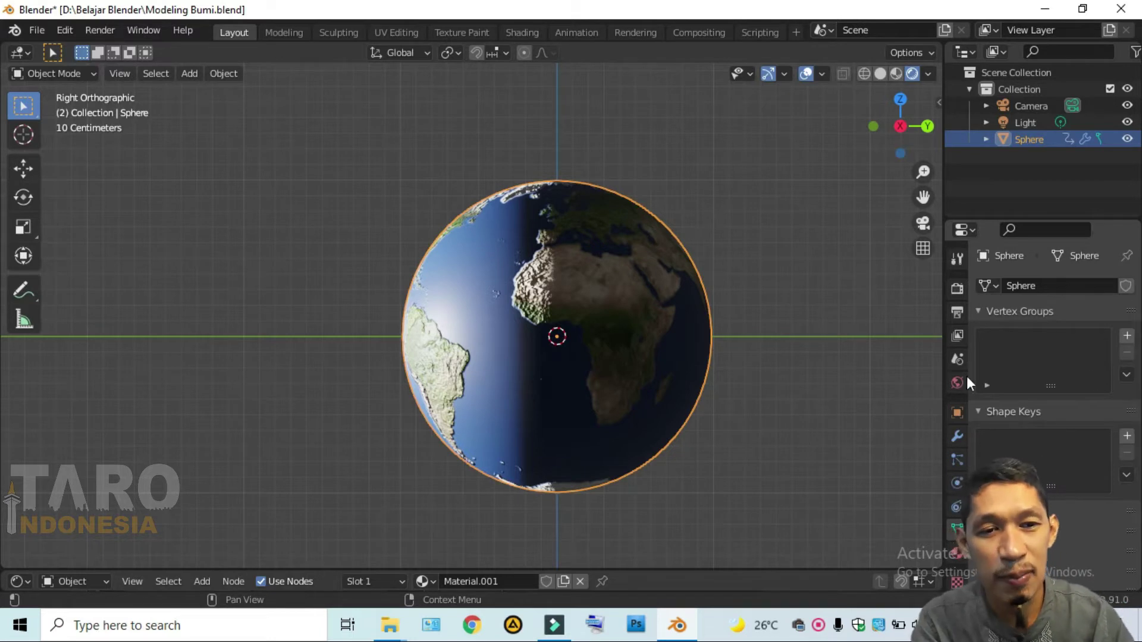
scroll(526, 327, down, 3)
scroll(526, 326, down, 2)
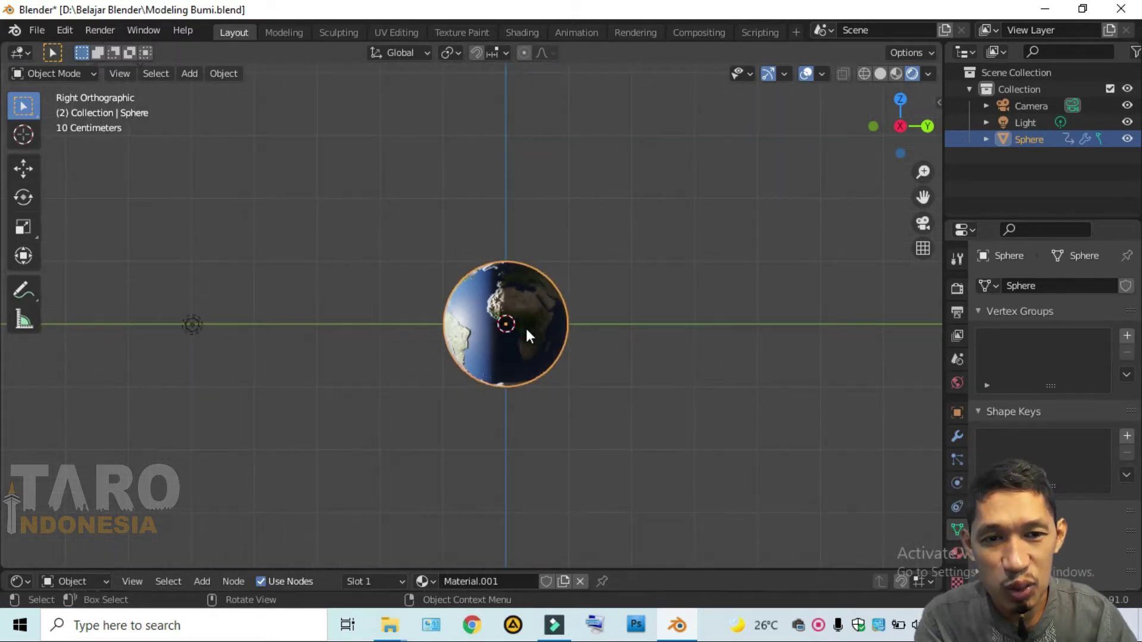
Step: Add a UV sphere and move it about 3 m left along Y
click(189, 74)
mouse_move(210, 93)
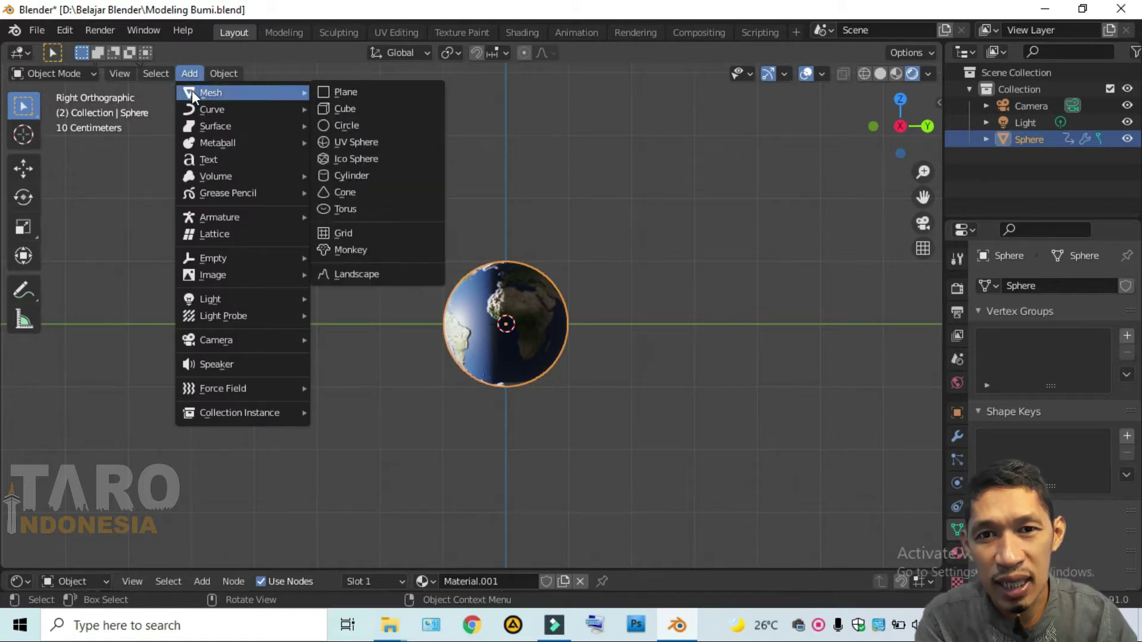
click(358, 145)
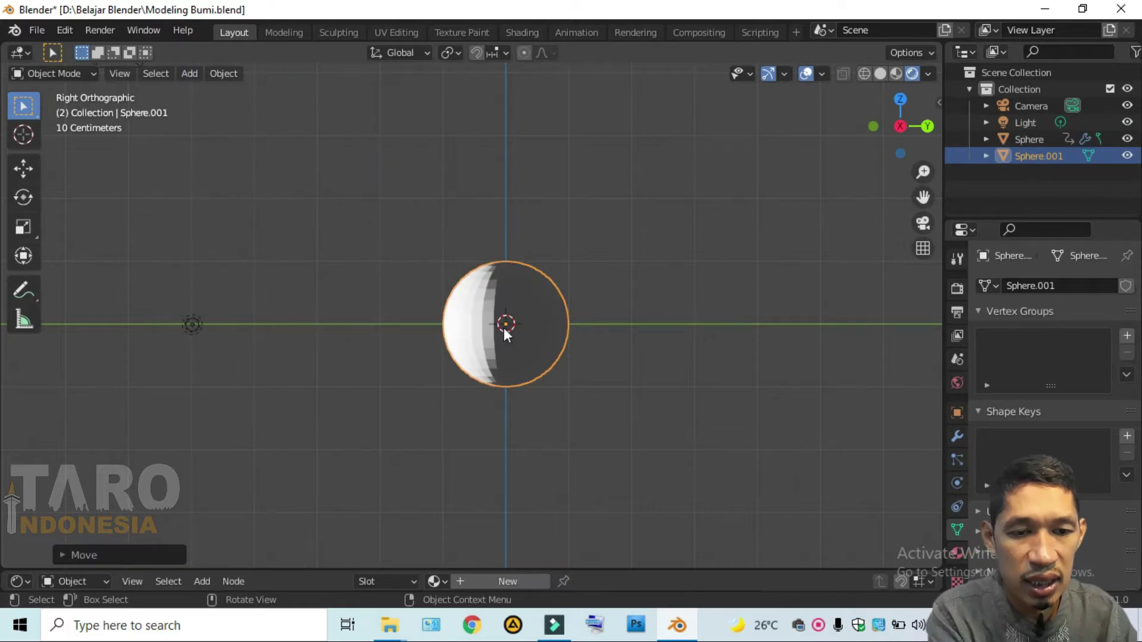
key(g)
key(y)
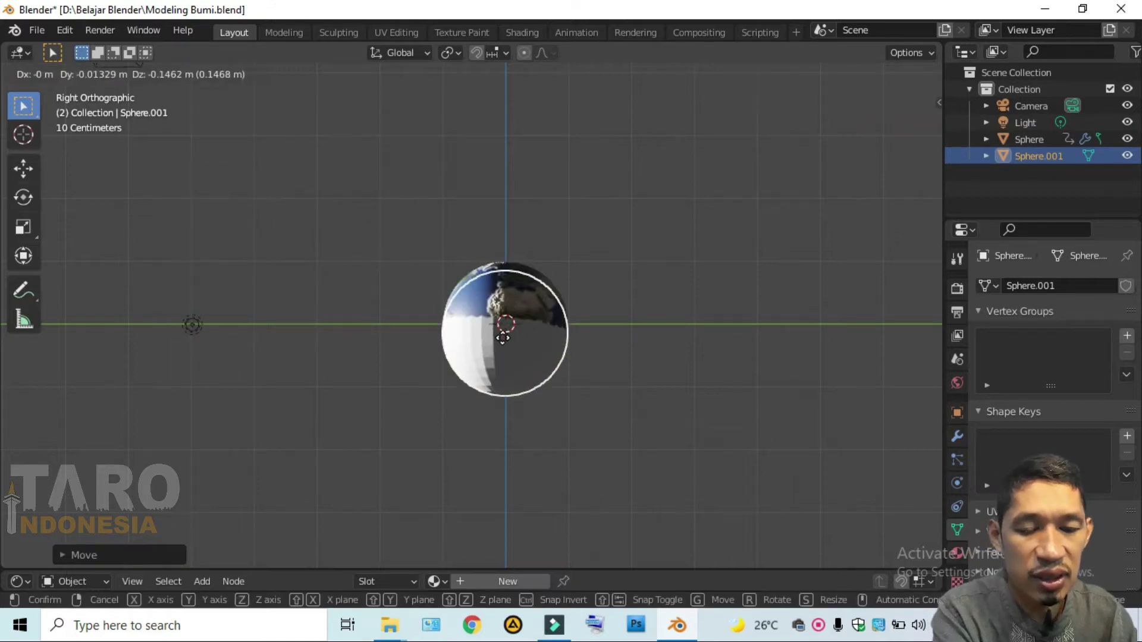
click(312, 319)
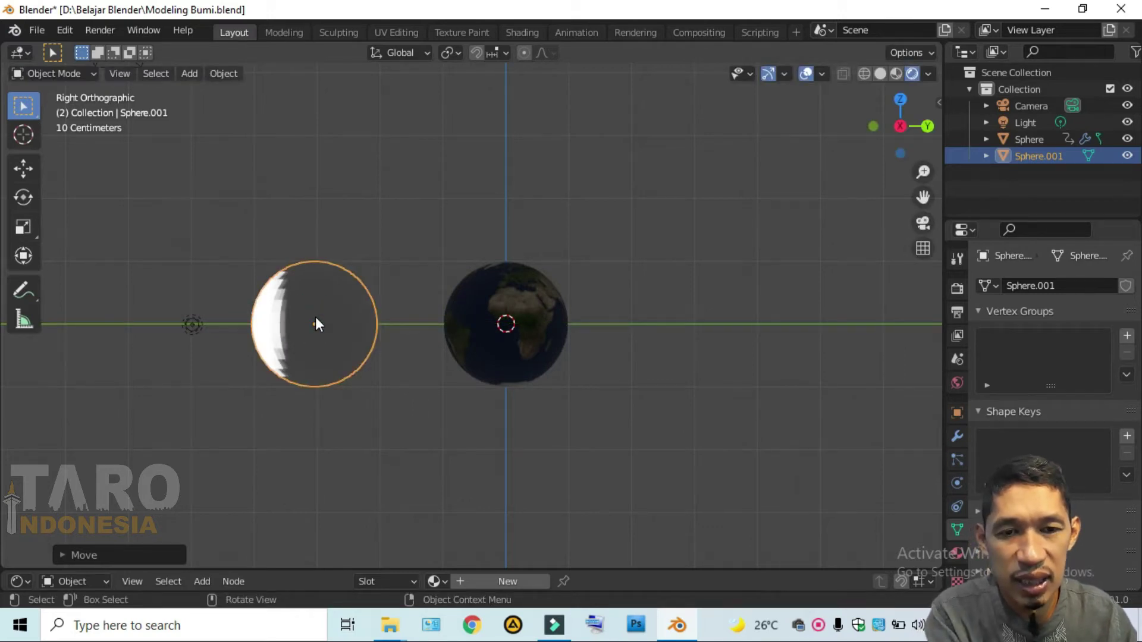
Step: Scale the new sphere down to a small moon size
key(s)
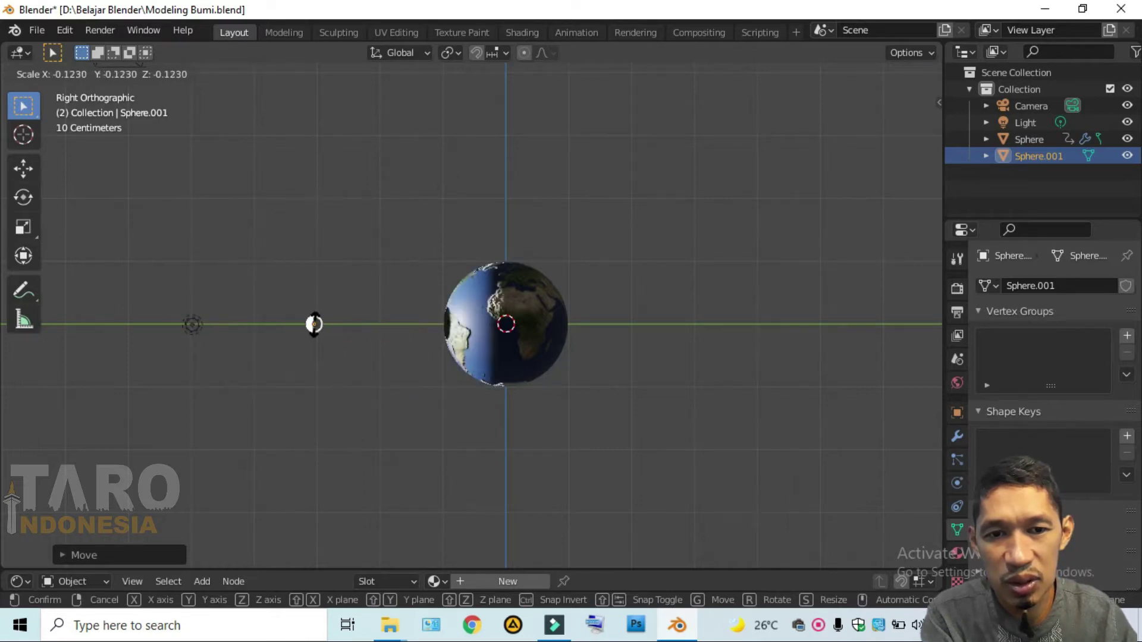
click(314, 324)
scroll(316, 326, up, 2)
scroll(314, 325, up, 1)
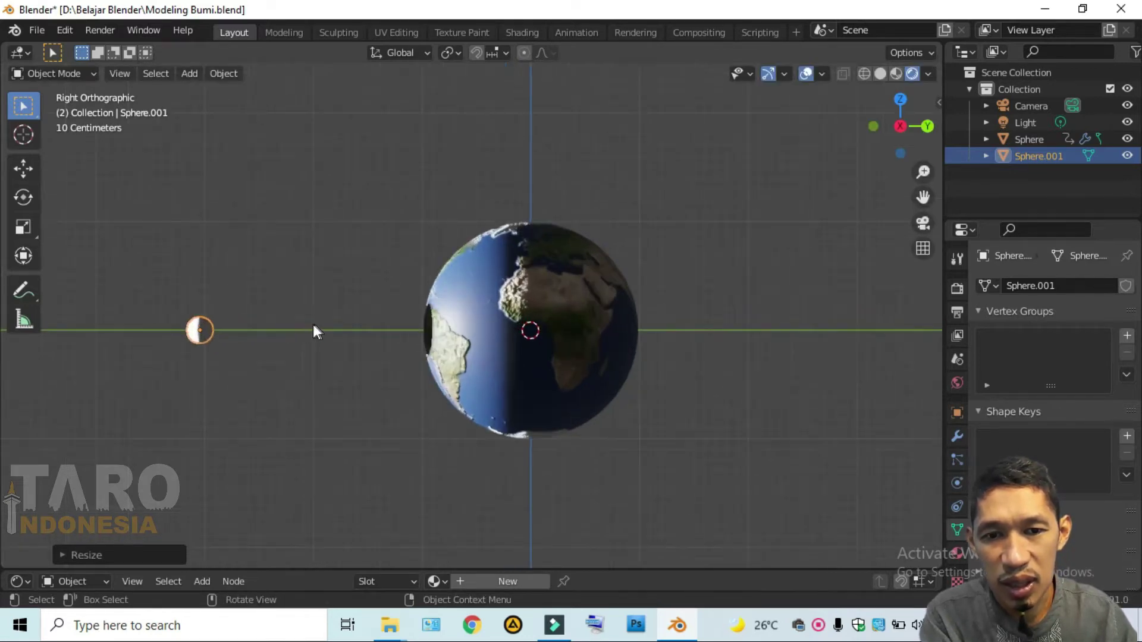
key(s)
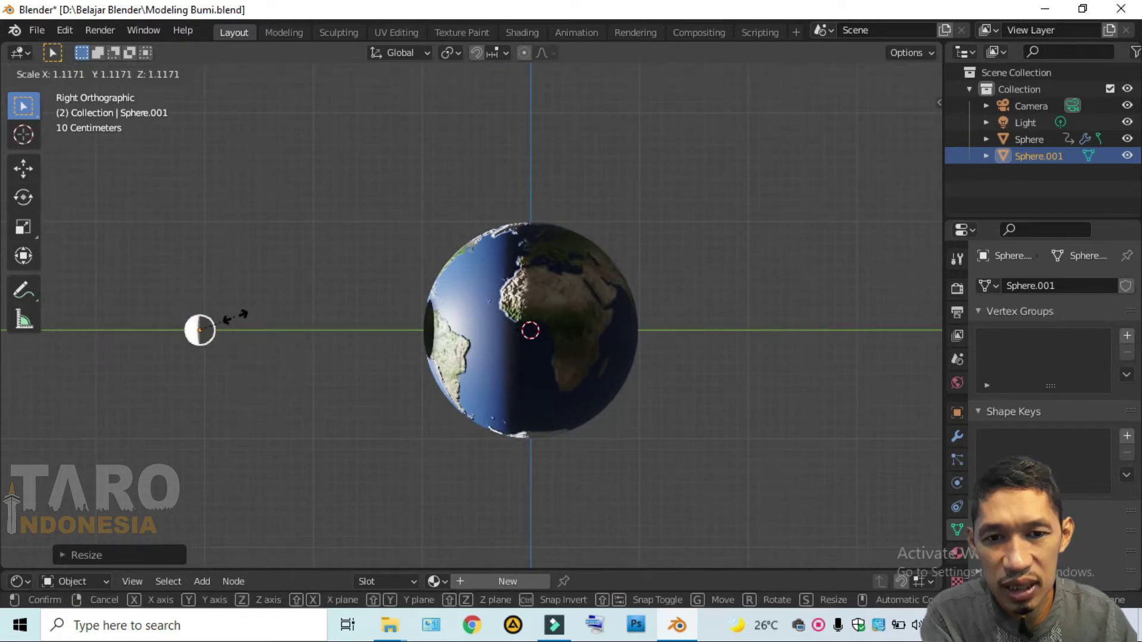
click(241, 313)
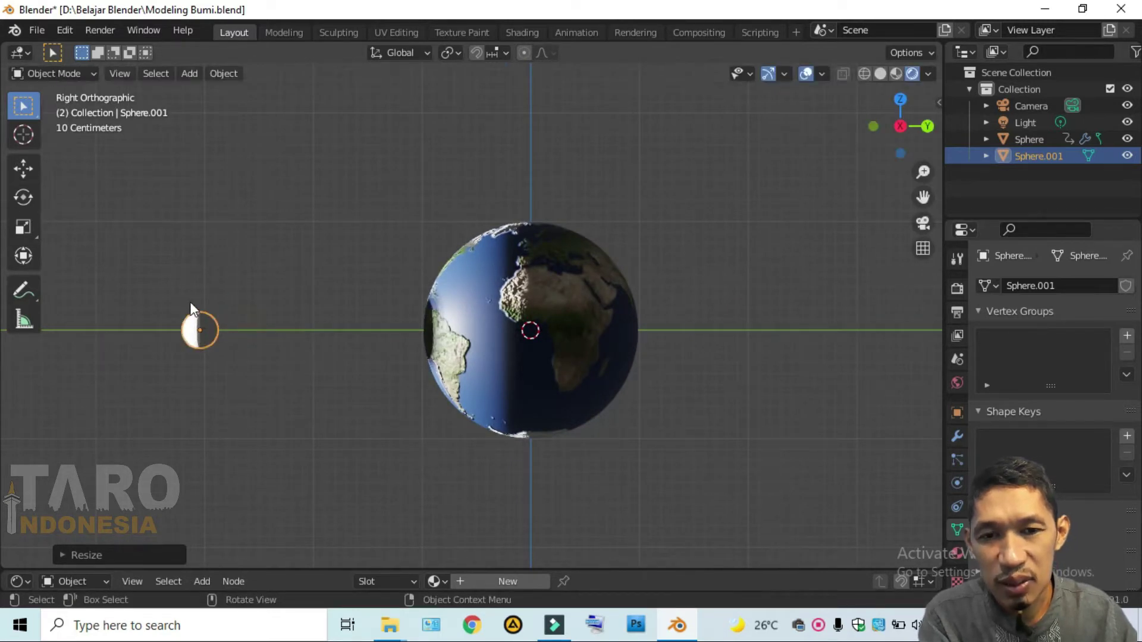
scroll(190, 301, down, 2)
Step: Hide lights in the viewport and orbit to a perspective view of Earth and moon
click(139, 326)
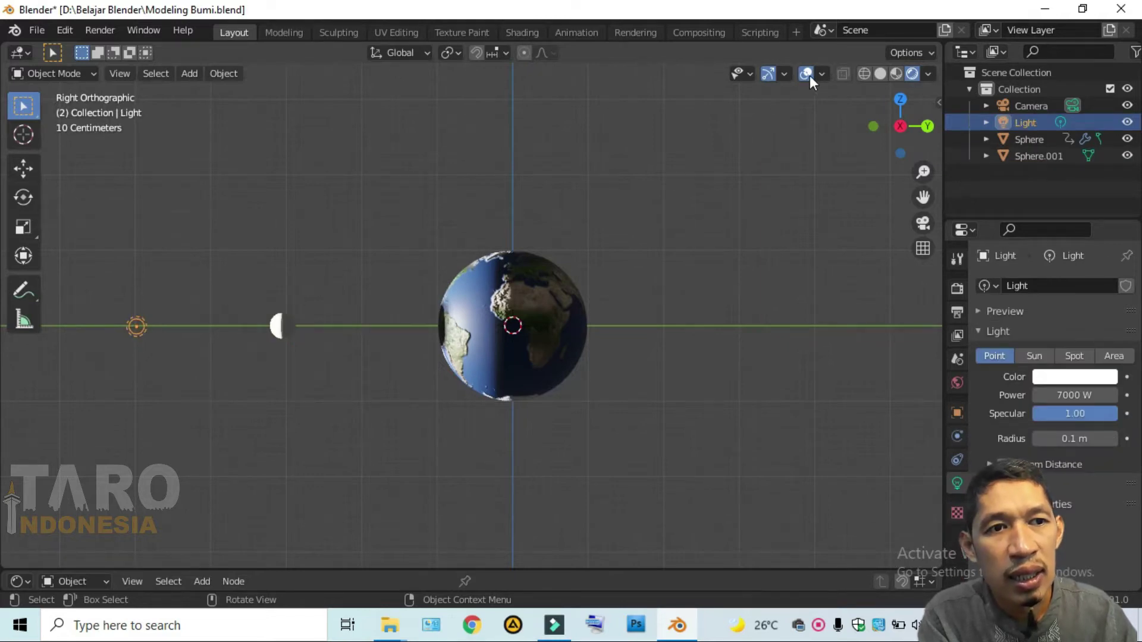
click(750, 74)
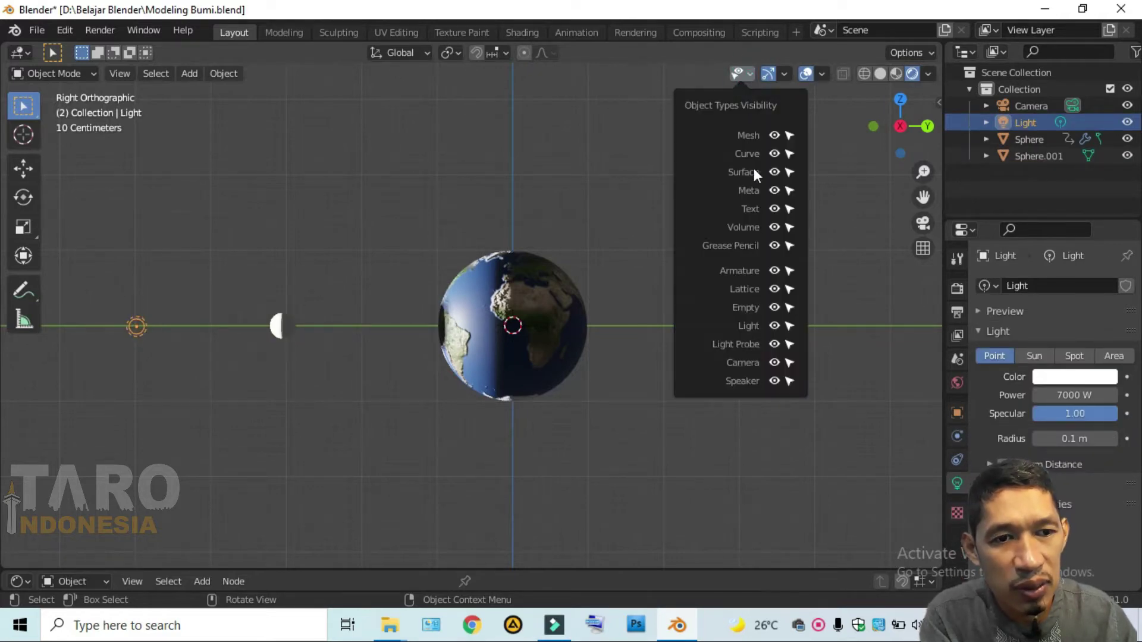
click(774, 326)
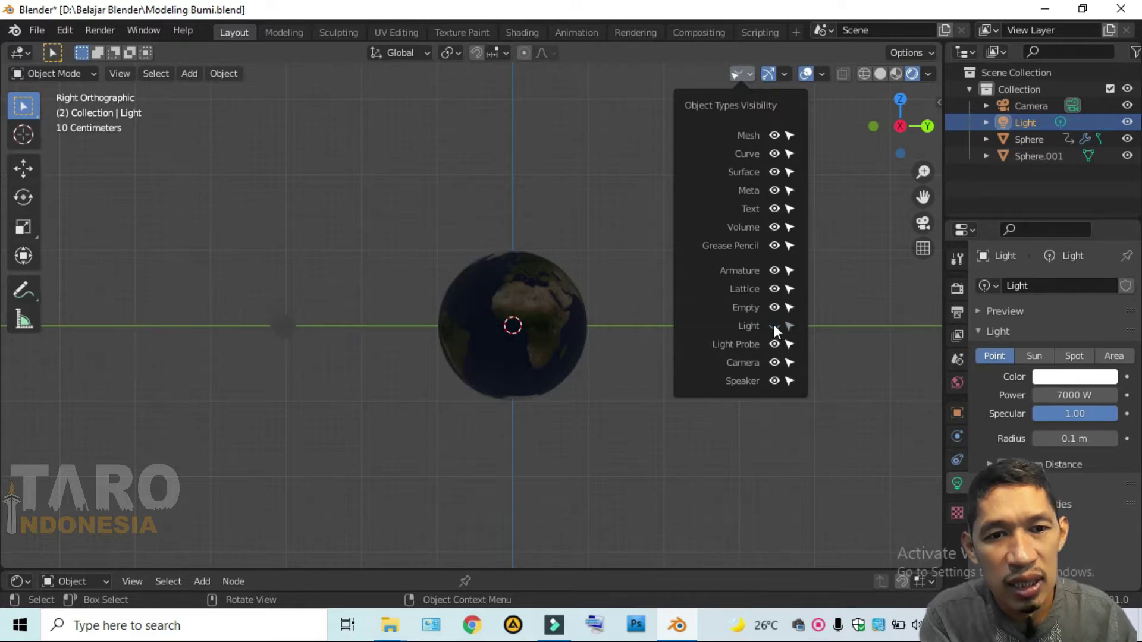
middle_drag(309, 280, 459, 294)
click(481, 362)
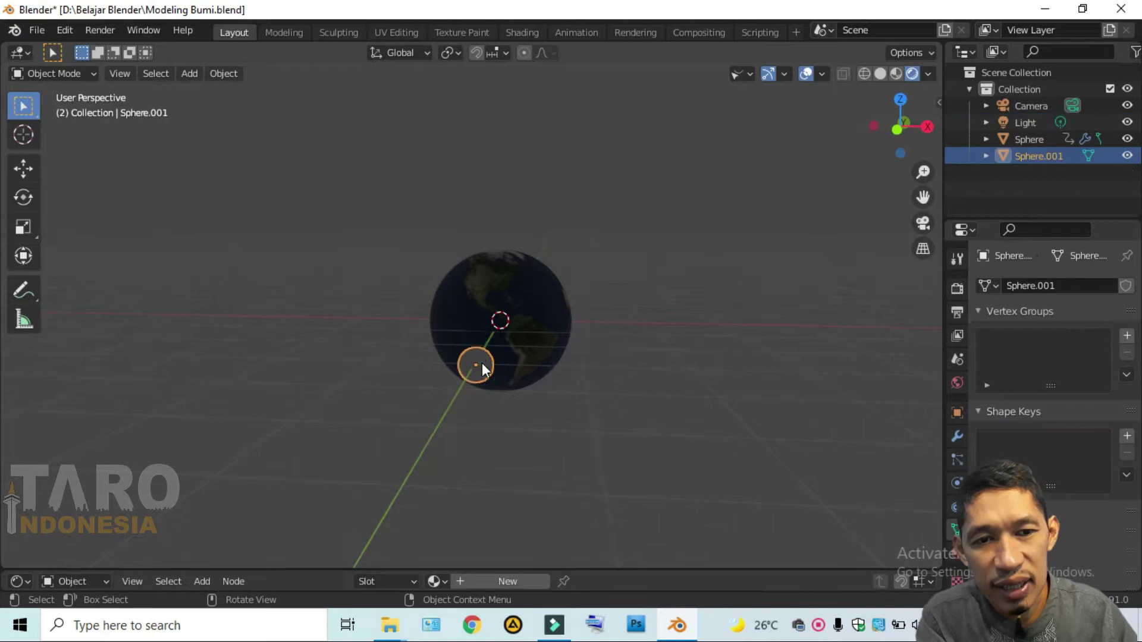
scroll(483, 363, up, 3)
middle_drag(509, 398, 519, 359)
mouse_move(542, 284)
middle_down()
mouse_move(589, 276)
mouse_move(550, 310)
mouse_move(526, 270)
mouse_move(499, 291)
middle_up()
scroll(458, 297, down, 2)
scroll(417, 309, down, 2)
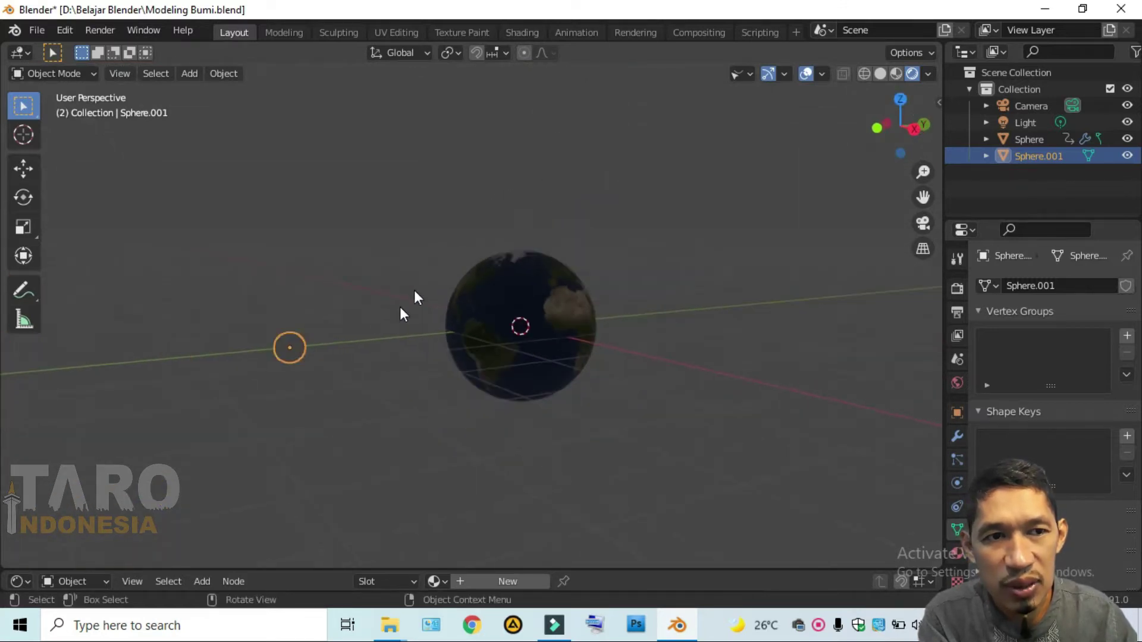
Step: Show lights again and select the 7000 W point light
click(749, 75)
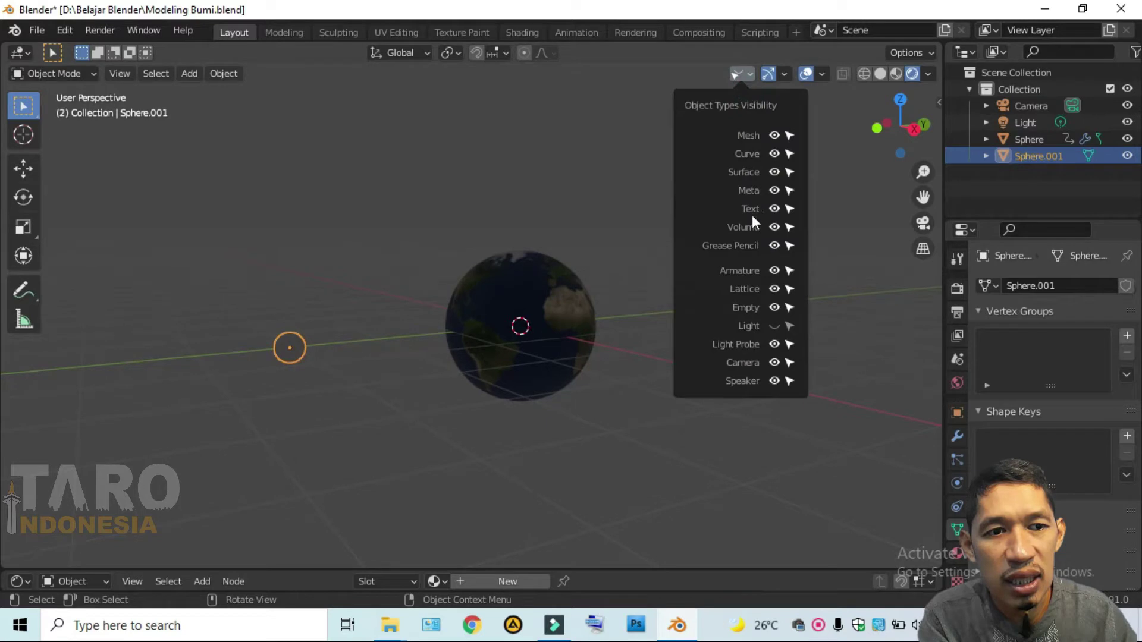
click(773, 325)
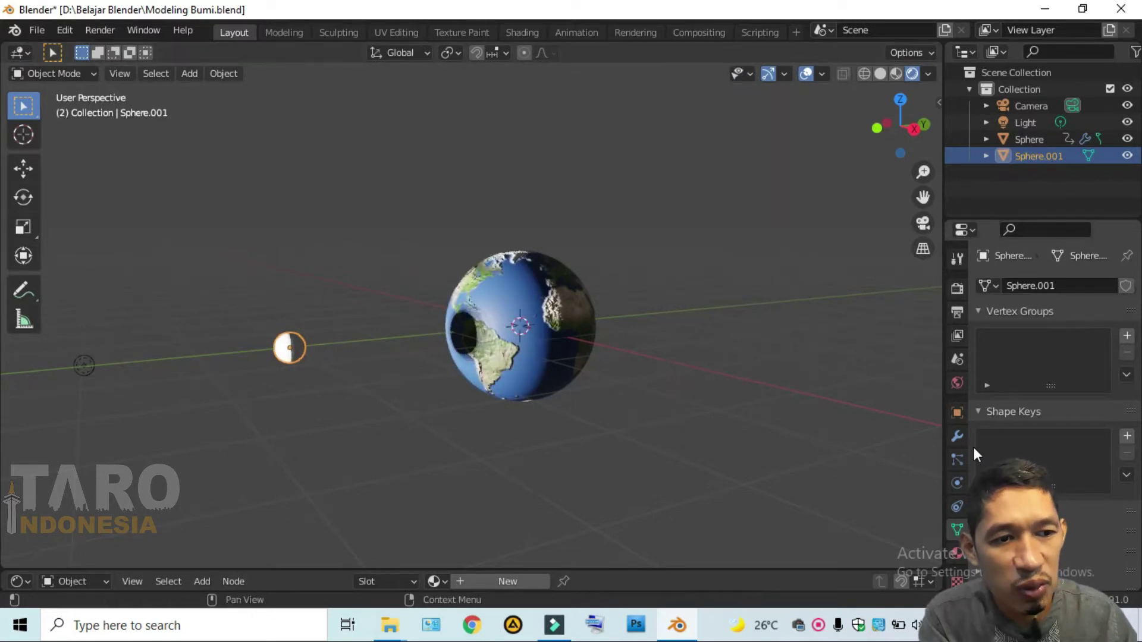
click(957, 506)
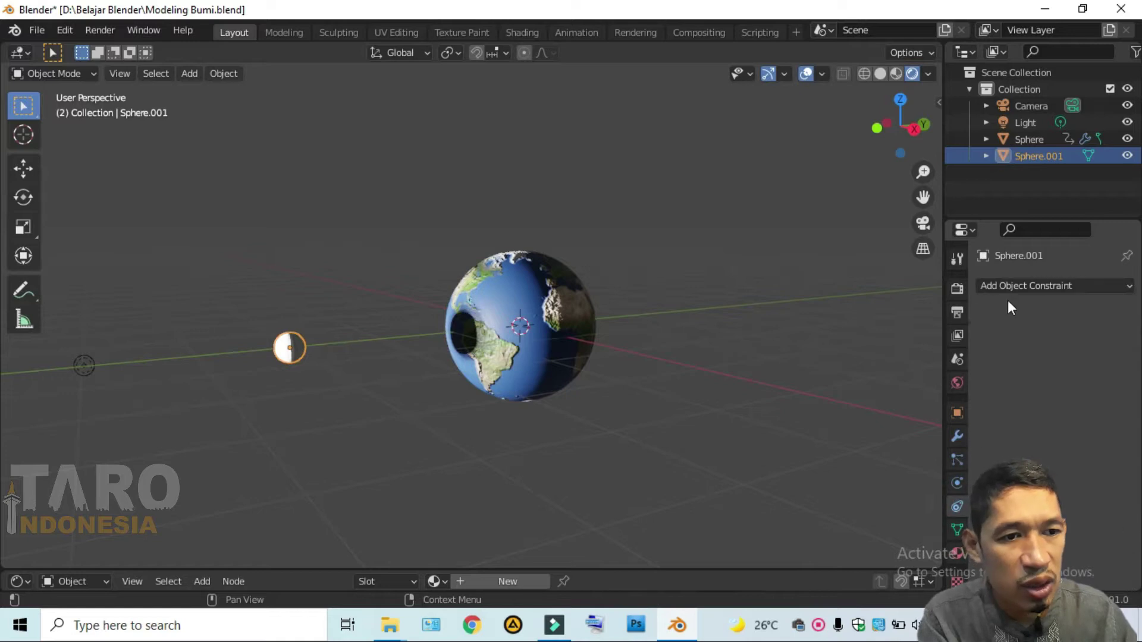
click(84, 365)
Step: Change the point light's Power field from 7000 W to 1000 W
click(957, 483)
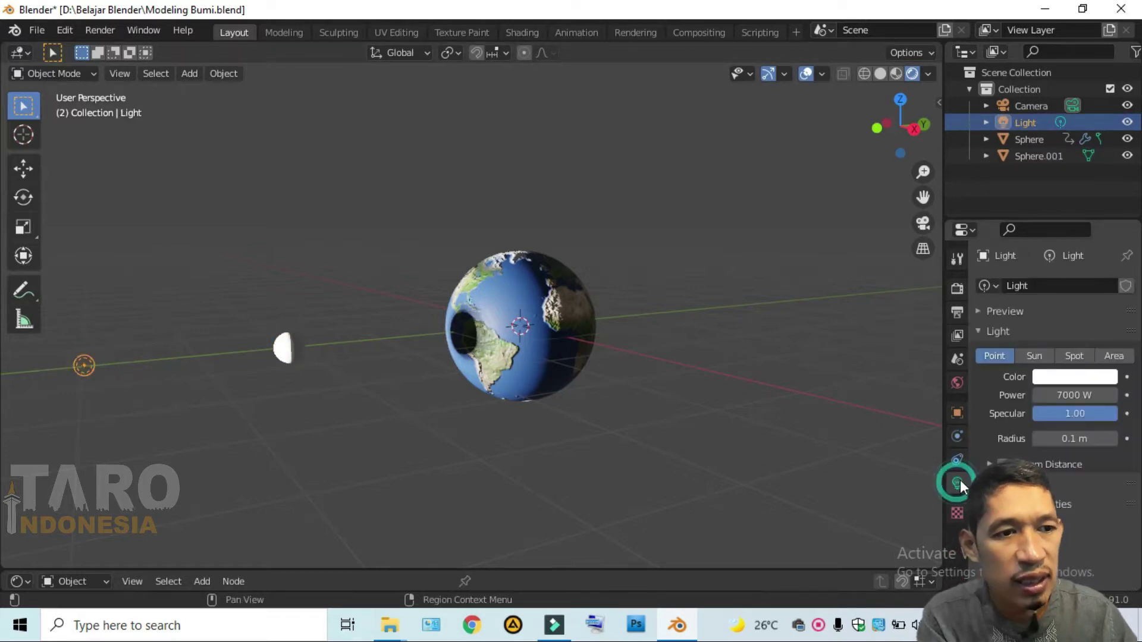
click(1068, 395)
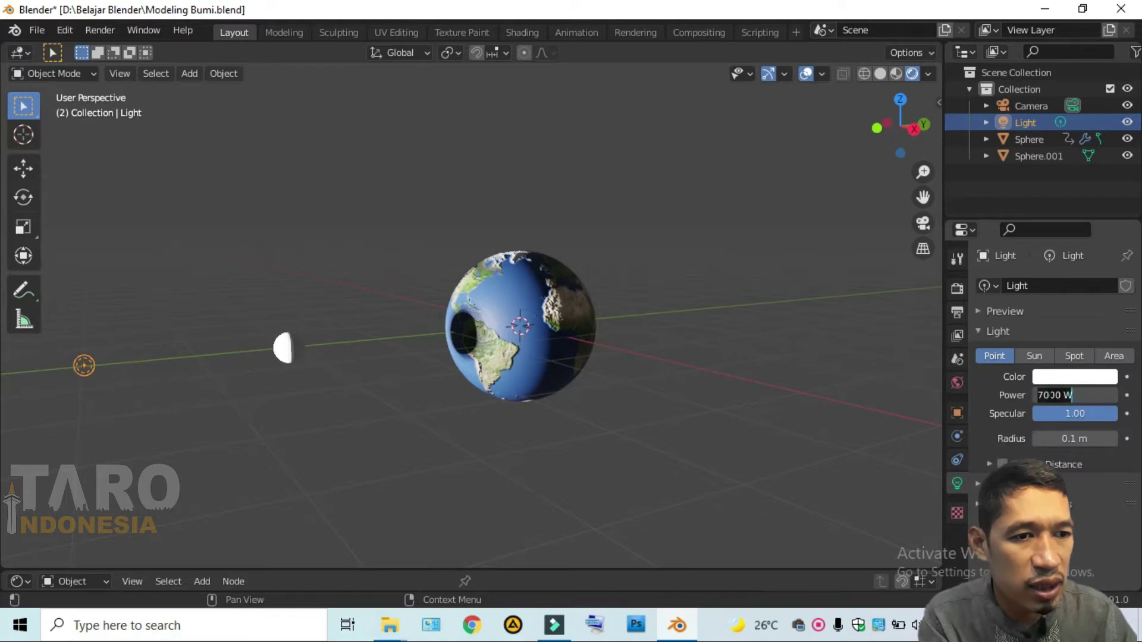
text(1000)
key(Return)
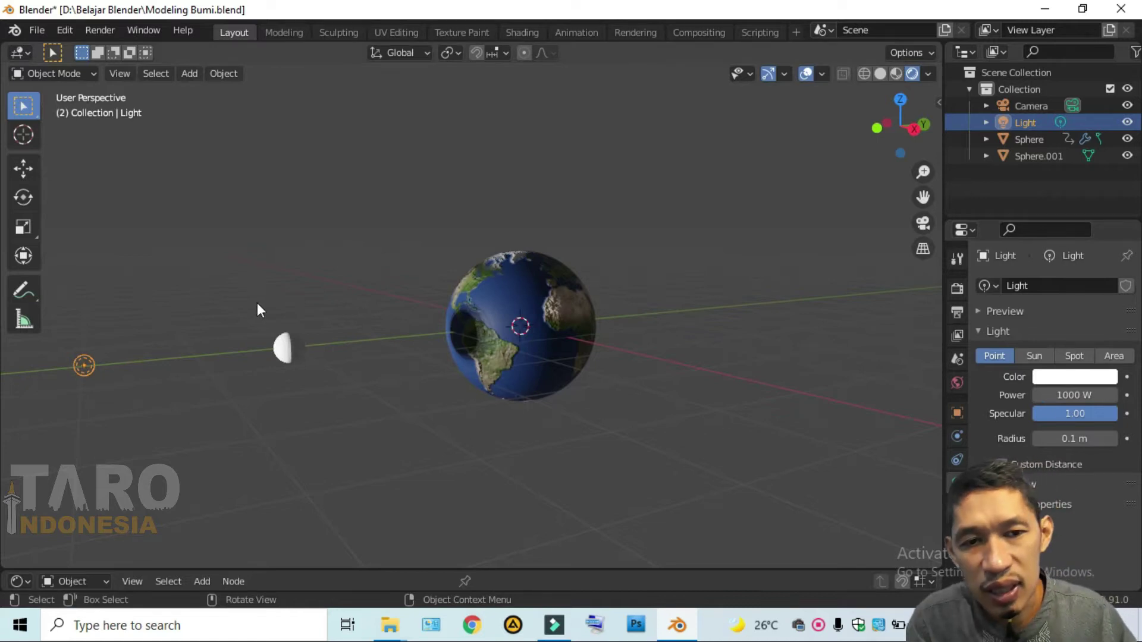
Step: Zoom in on the moon and select Sphere.001
scroll(257, 327, up, 2)
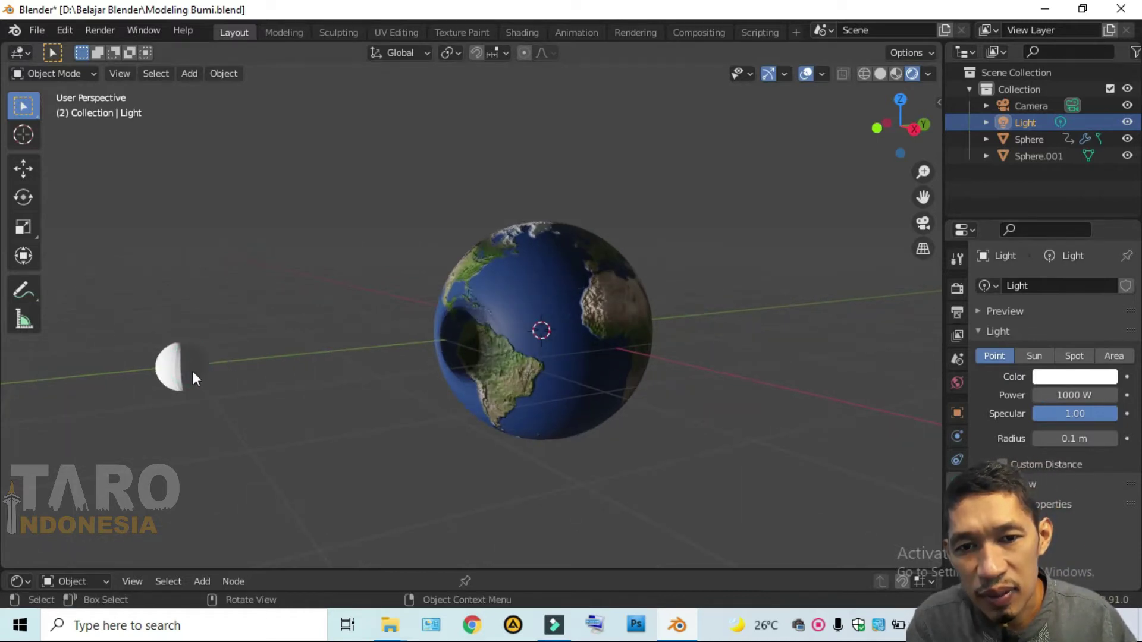
scroll(188, 375, up, 2)
scroll(461, 377, up, 3)
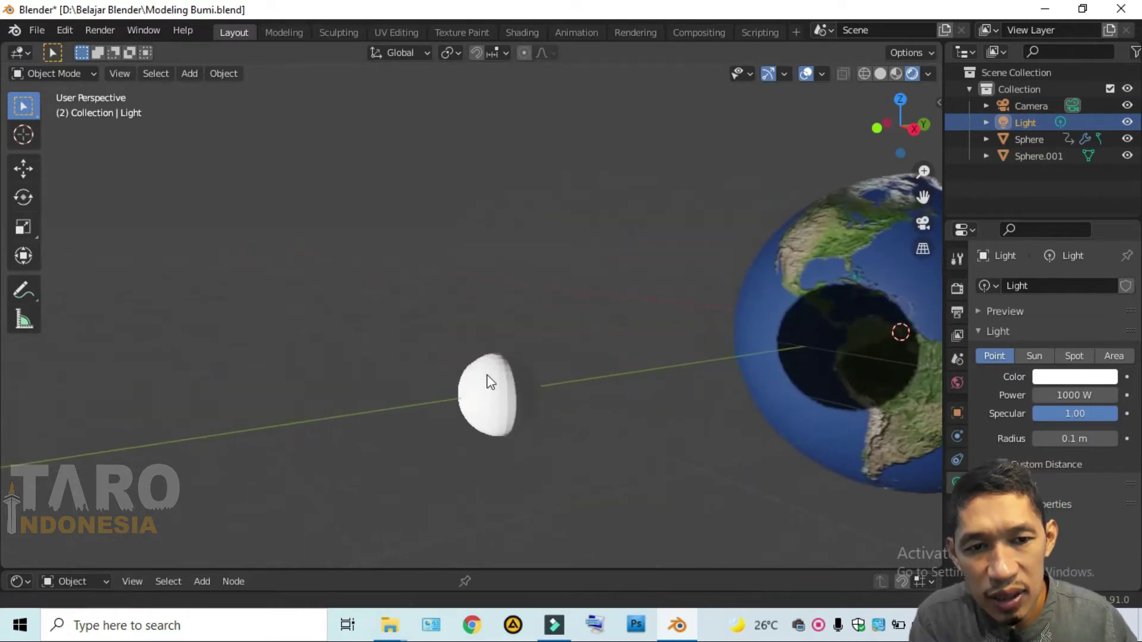
scroll(487, 377, up, 2)
scroll(507, 395, up, 2)
mouse_move(565, 410)
middle_down()
mouse_move(552, 358)
mouse_move(550, 387)
mouse_move(482, 346)
middle_up()
scroll(481, 346, up, 3)
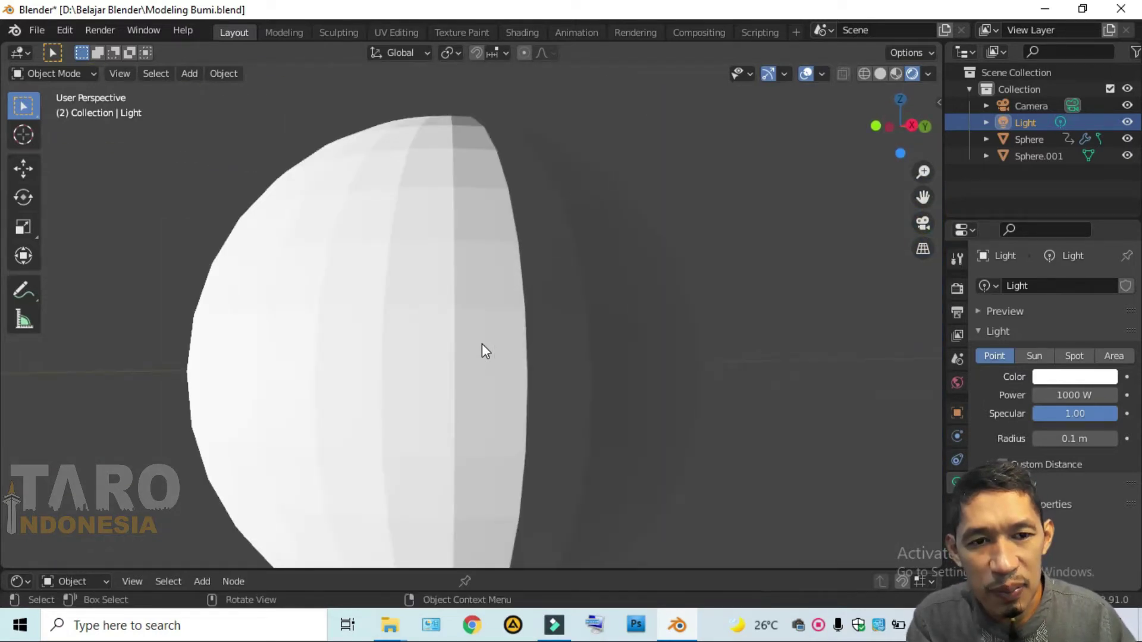
scroll(482, 344, down, 3)
click(473, 335)
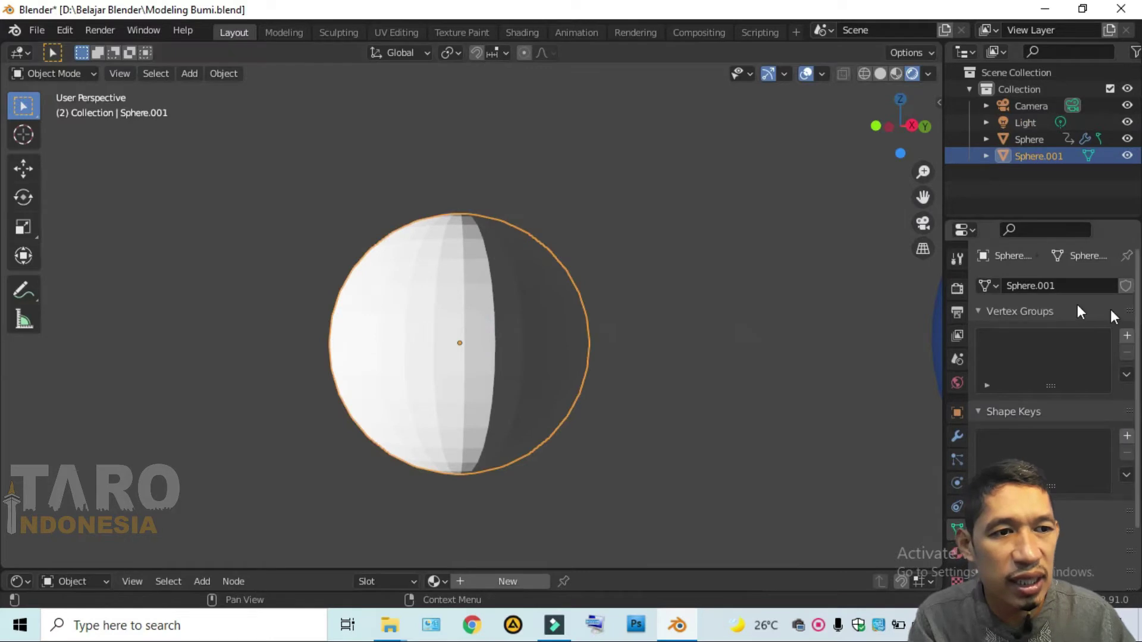
Step: Give Sphere.001 a Catmull-Clark Subdivision Surface modifier and Shade Smooth
click(963, 435)
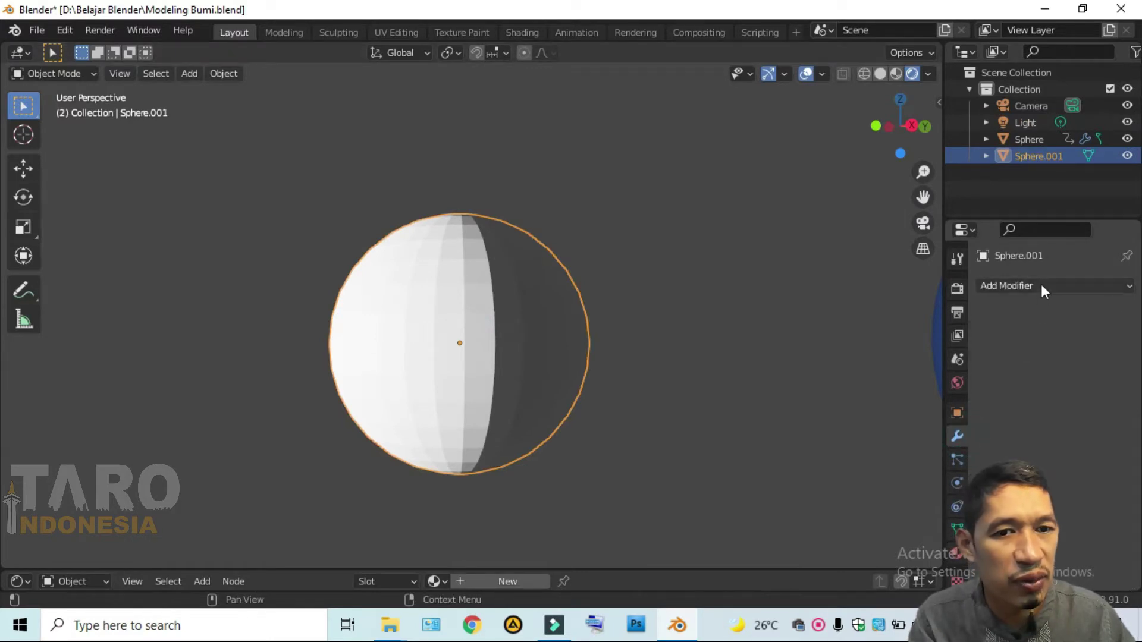
click(1041, 284)
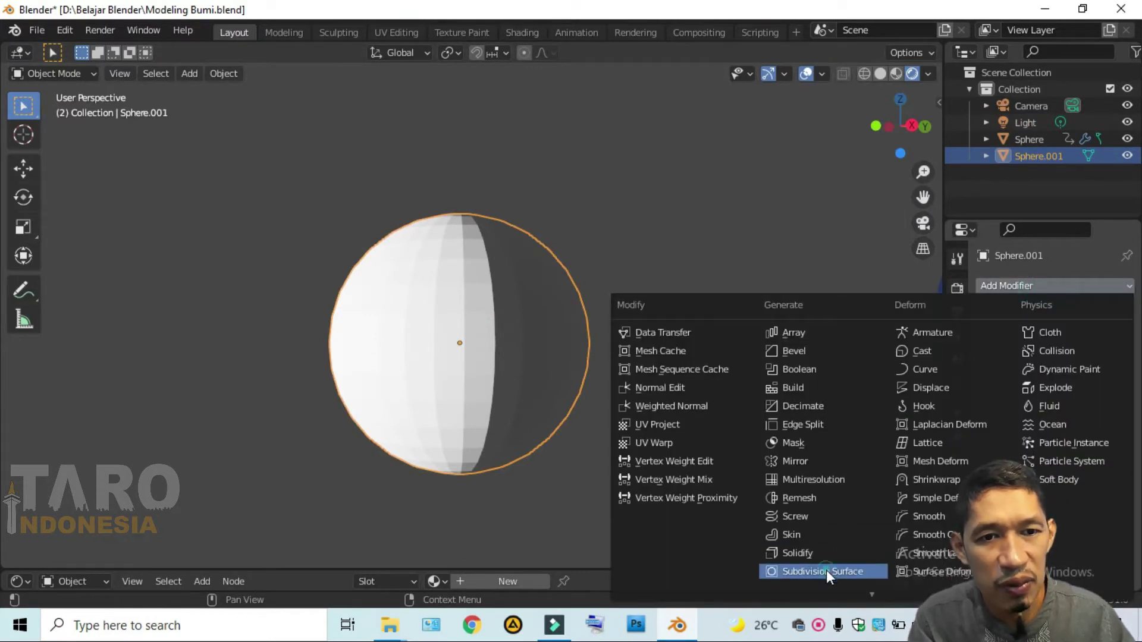
click(826, 569)
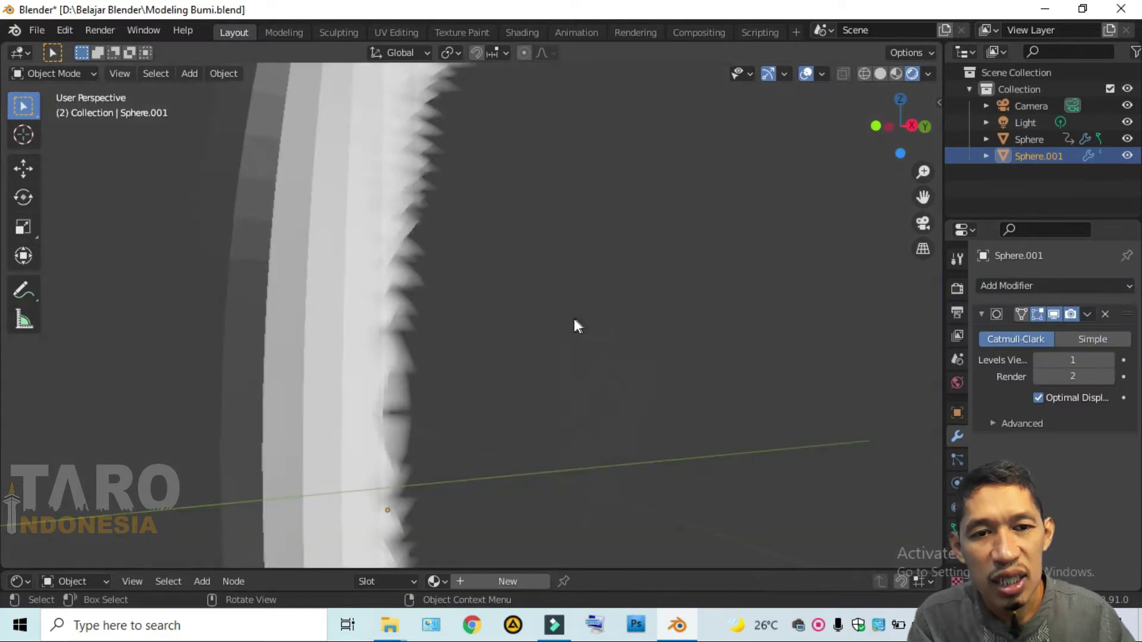
right_click(448, 338)
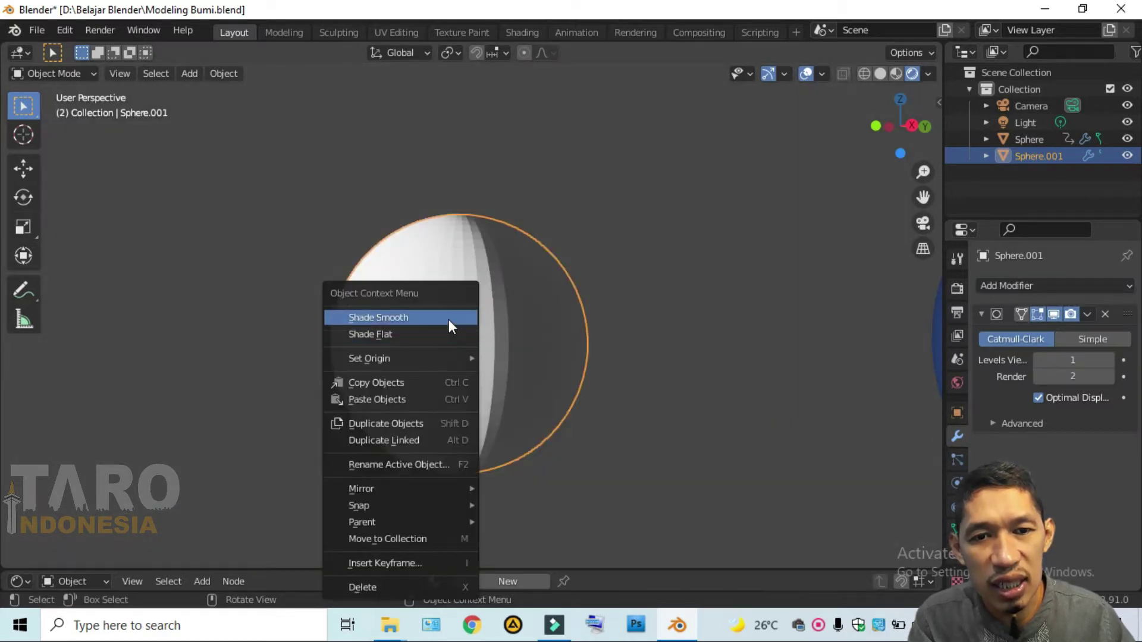
click(448, 320)
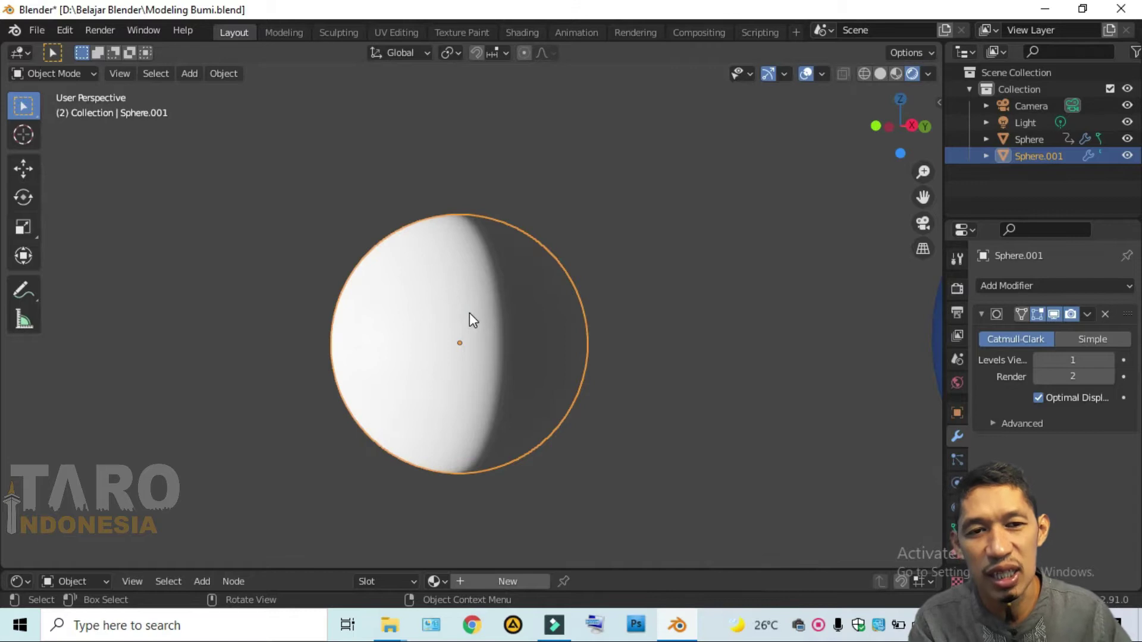
scroll(469, 313, down, 3)
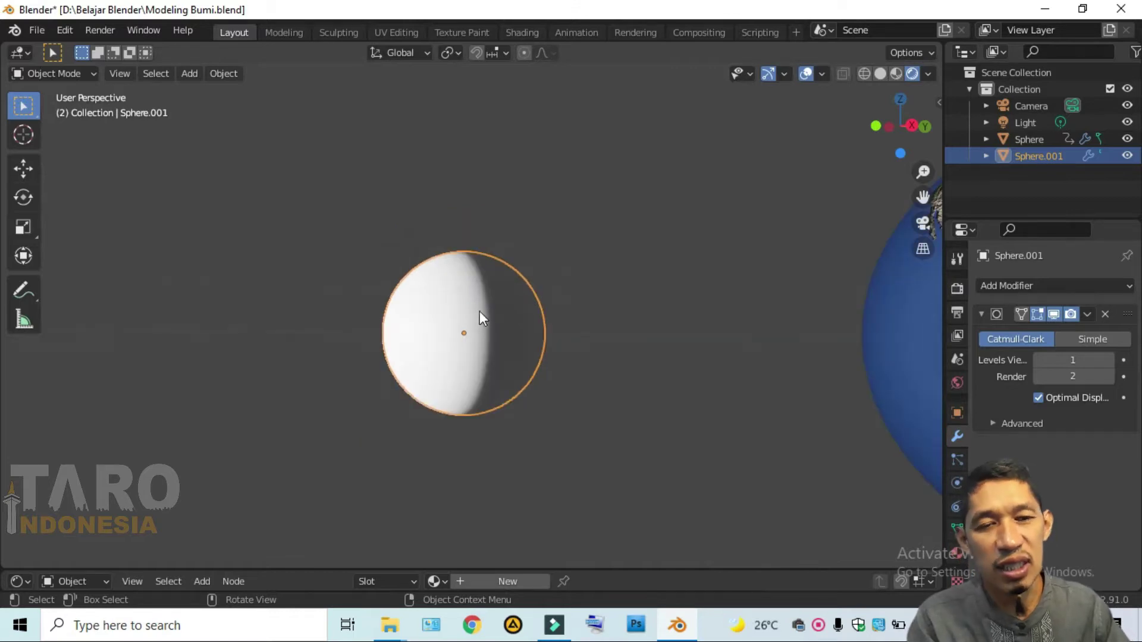
scroll(482, 312, up, 2)
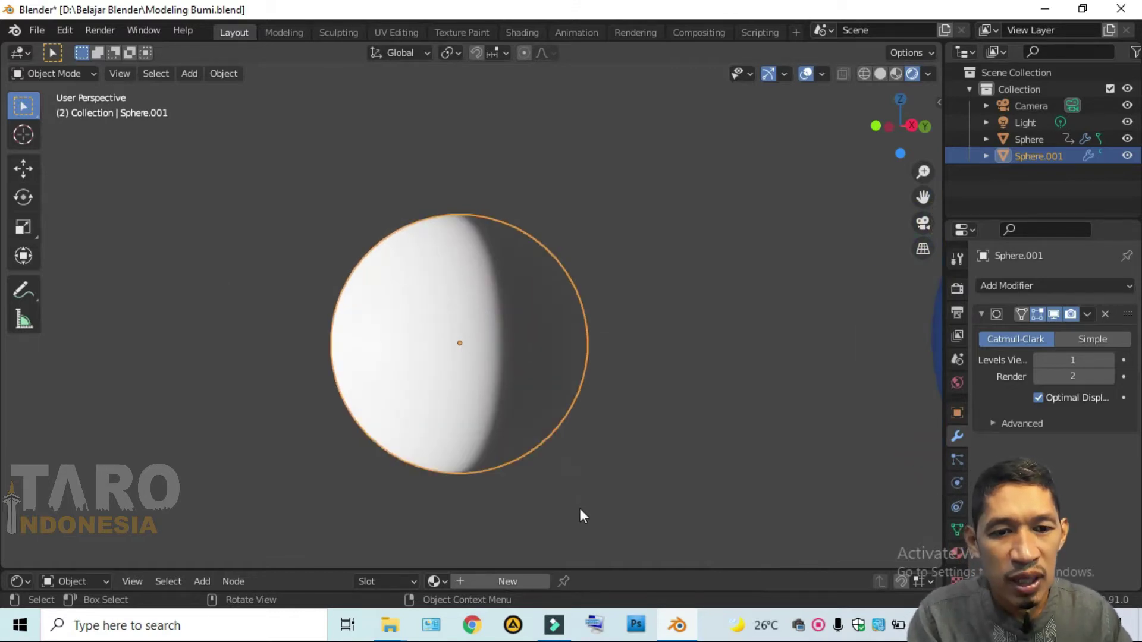
drag(572, 568, 571, 455)
Step: Turn the lower area into the Shader Editor and create a new material for the moon
click(25, 468)
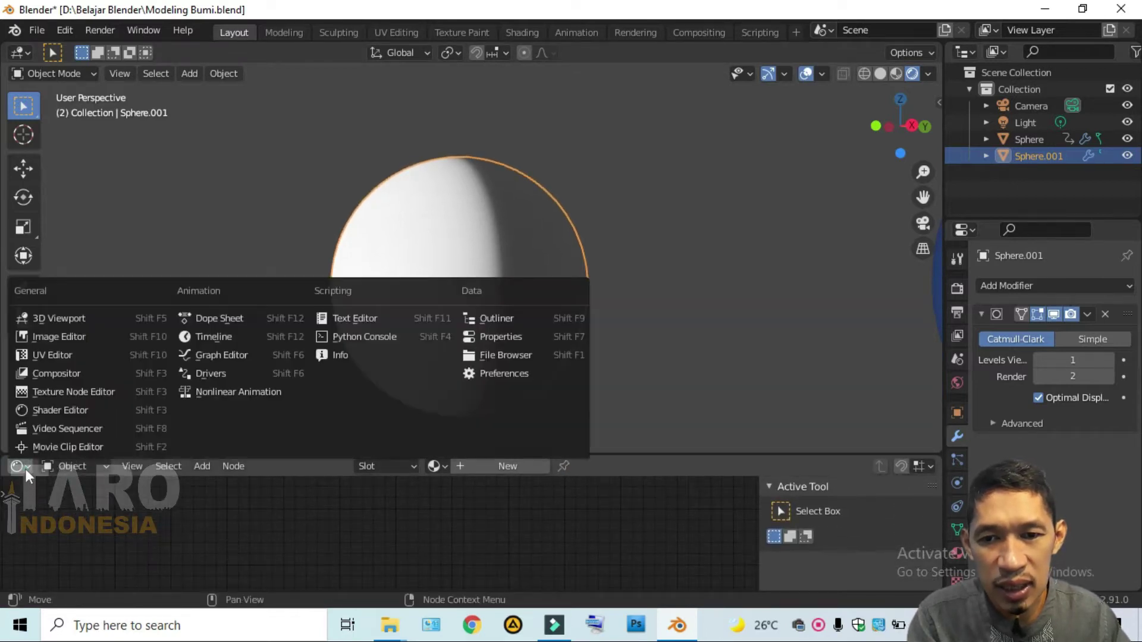
click(51, 412)
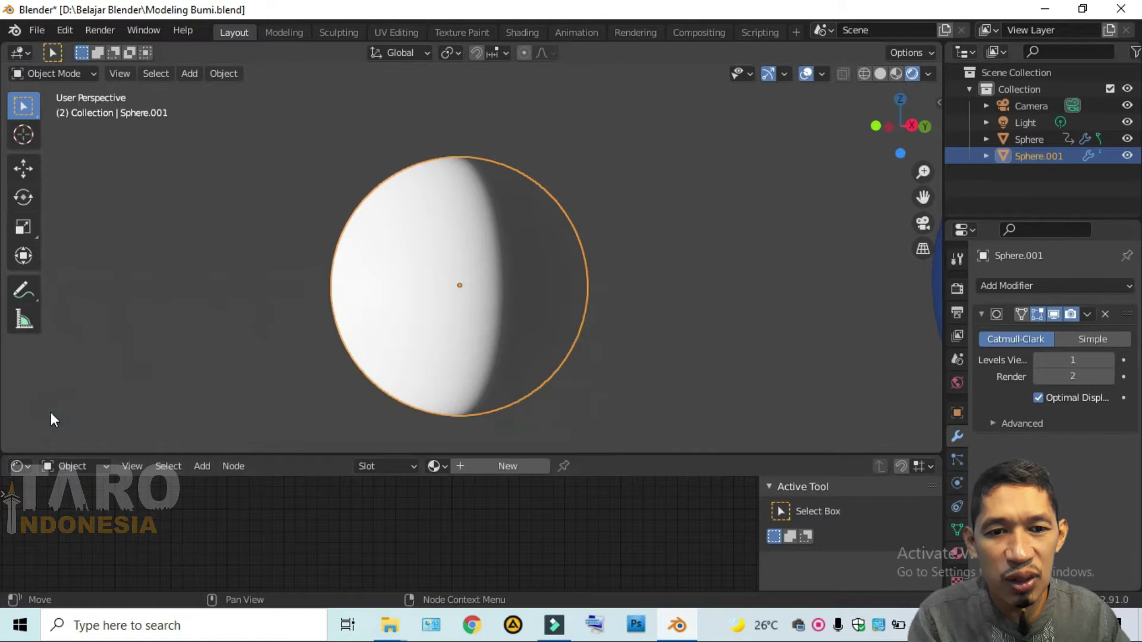
click(494, 467)
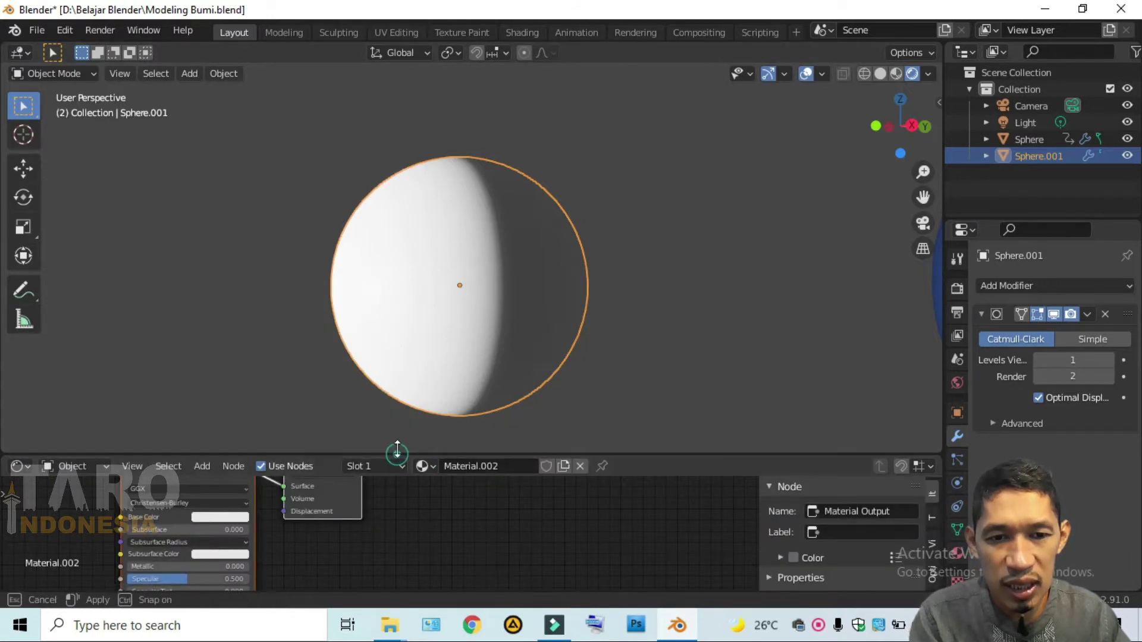
drag(397, 458, 395, 358)
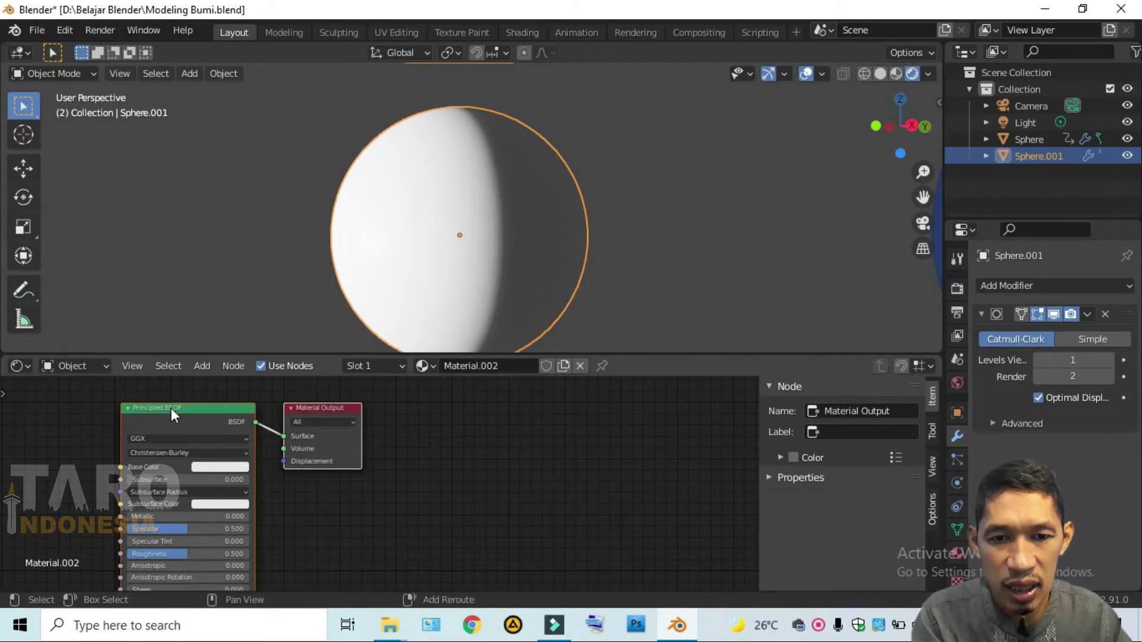
middle_drag(170, 408, 374, 450)
scroll(363, 459, up, 1)
scroll(361, 462, up, 1)
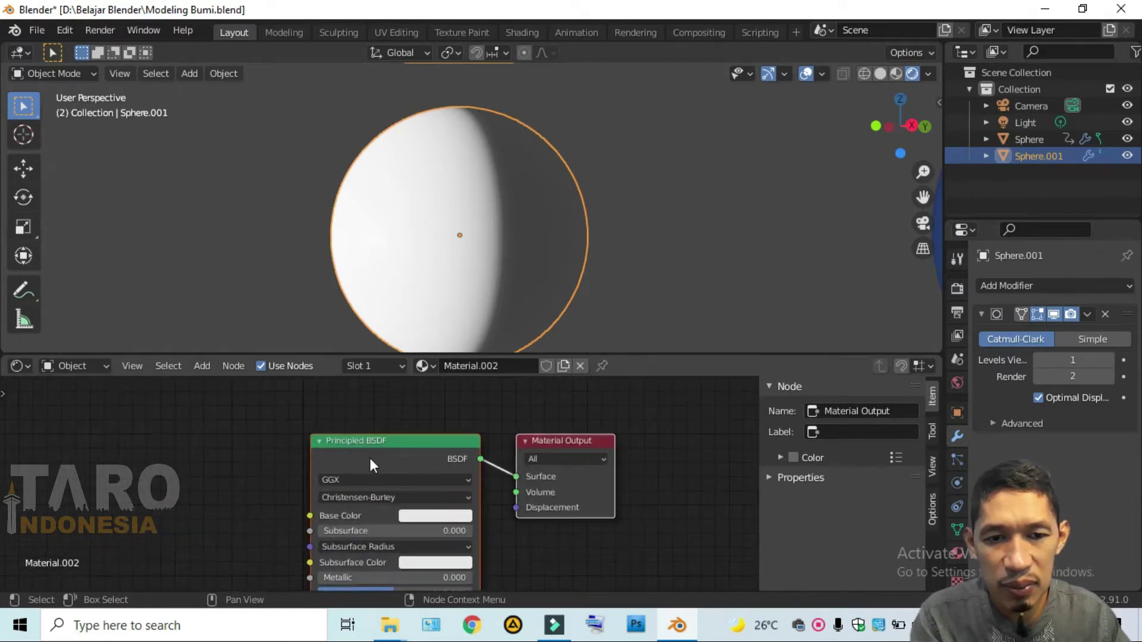
Step: Add an Image Texture node and browse to Desktop > texture bulan
key(shift+a)
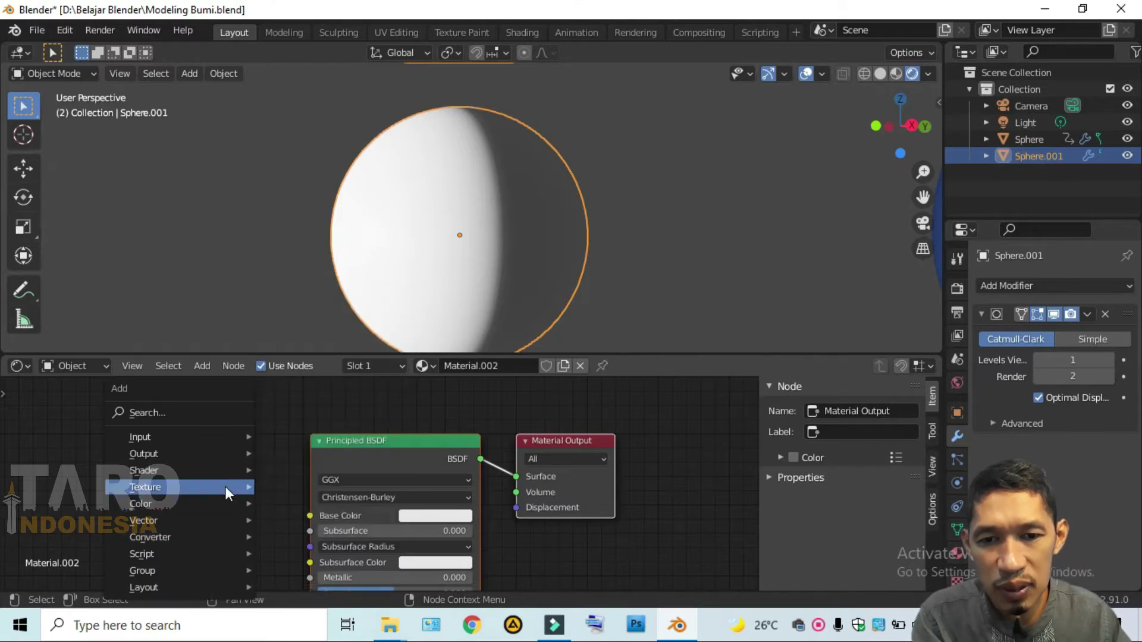
click(312, 339)
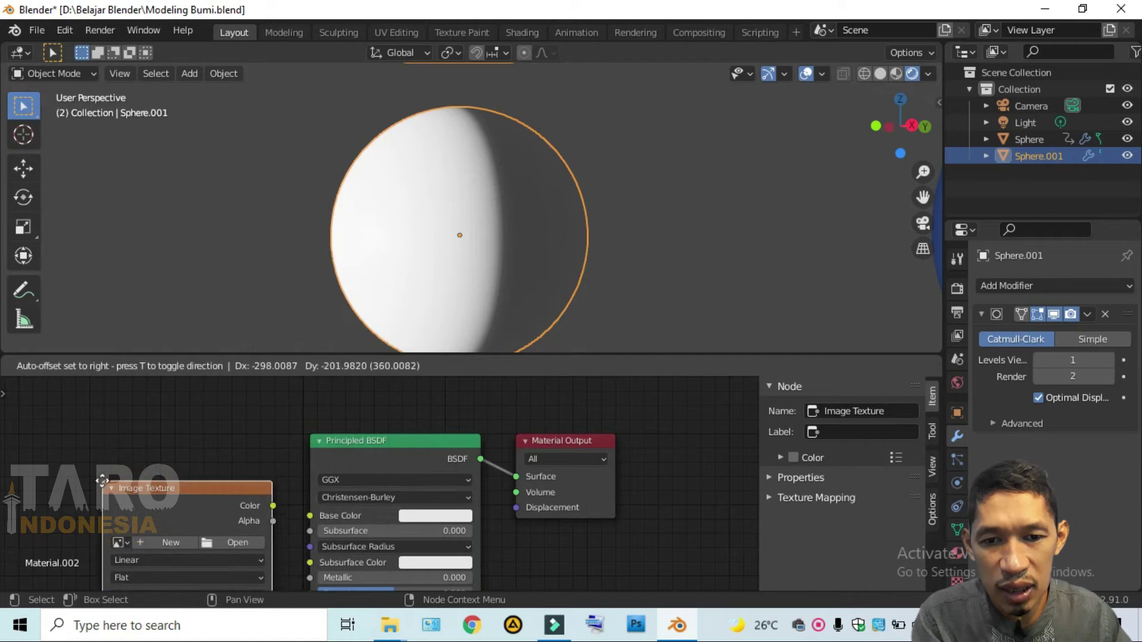
click(101, 483)
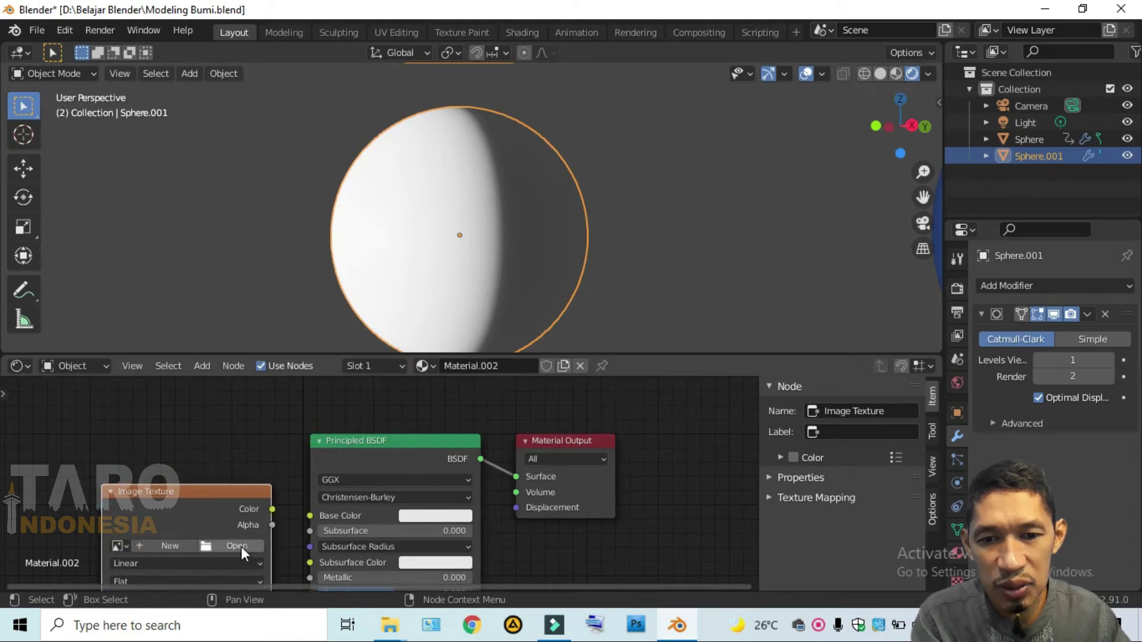
click(240, 548)
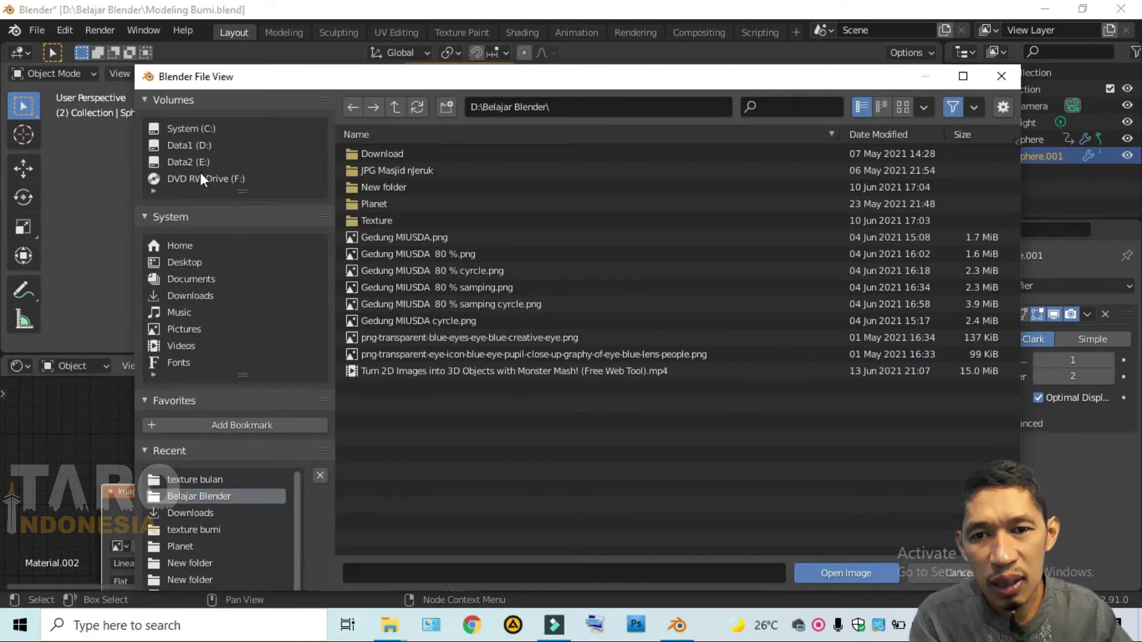
click(183, 261)
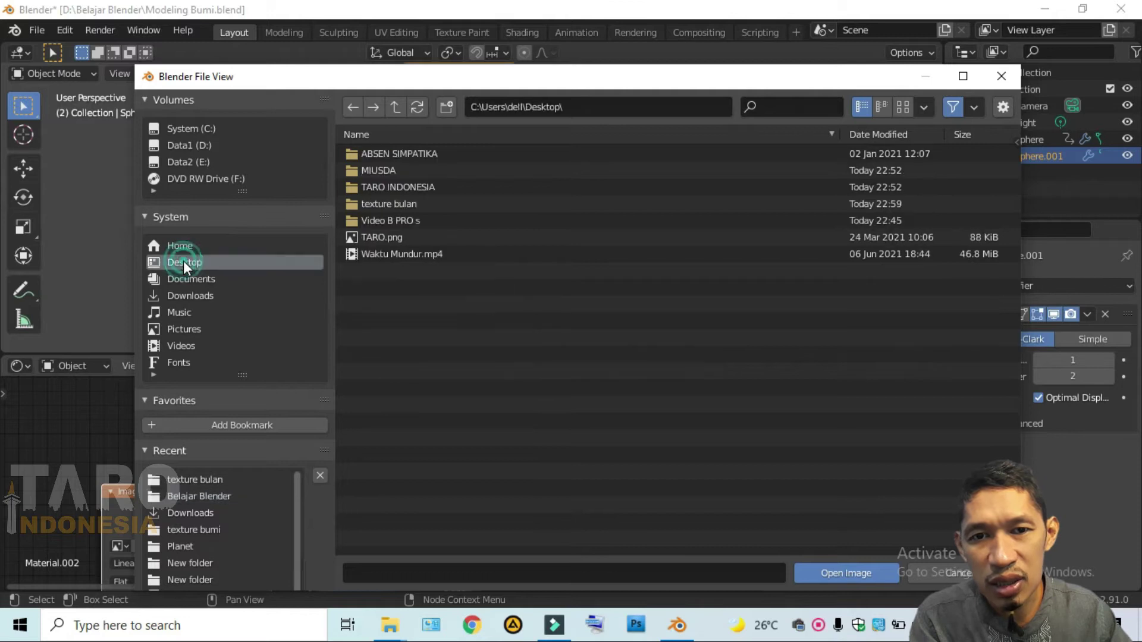
double_click(418, 201)
Step: Load 2k_moon.jpg and wire its Color into the Principled BSDF Base Color
double_click(409, 172)
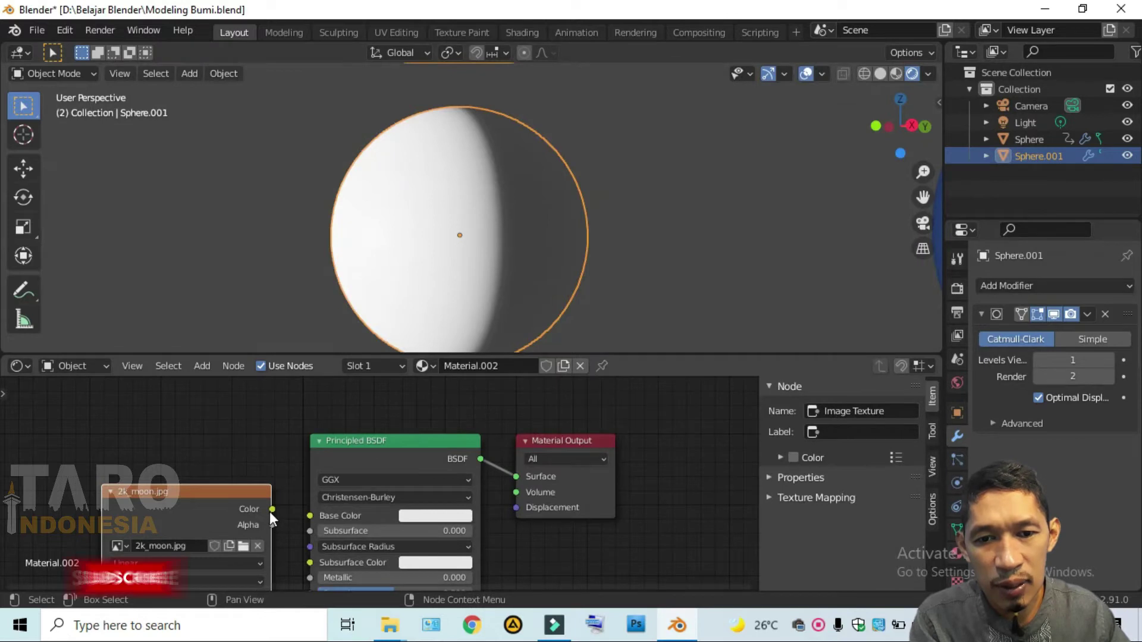
drag(273, 509, 308, 522)
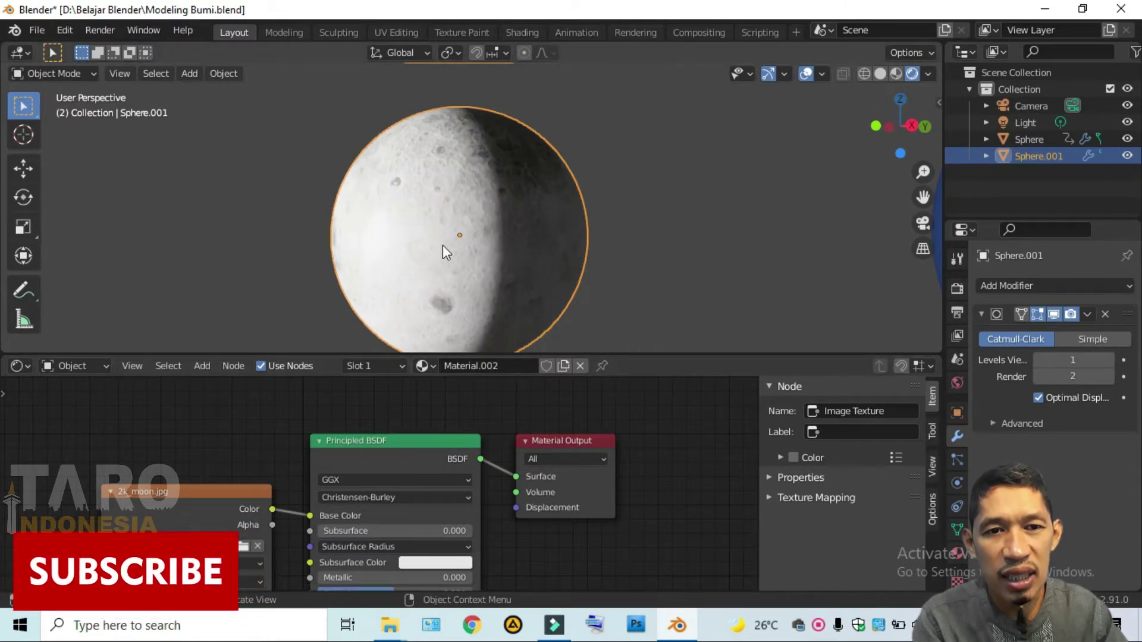
scroll(443, 245, up, 4)
scroll(443, 245, down, 4)
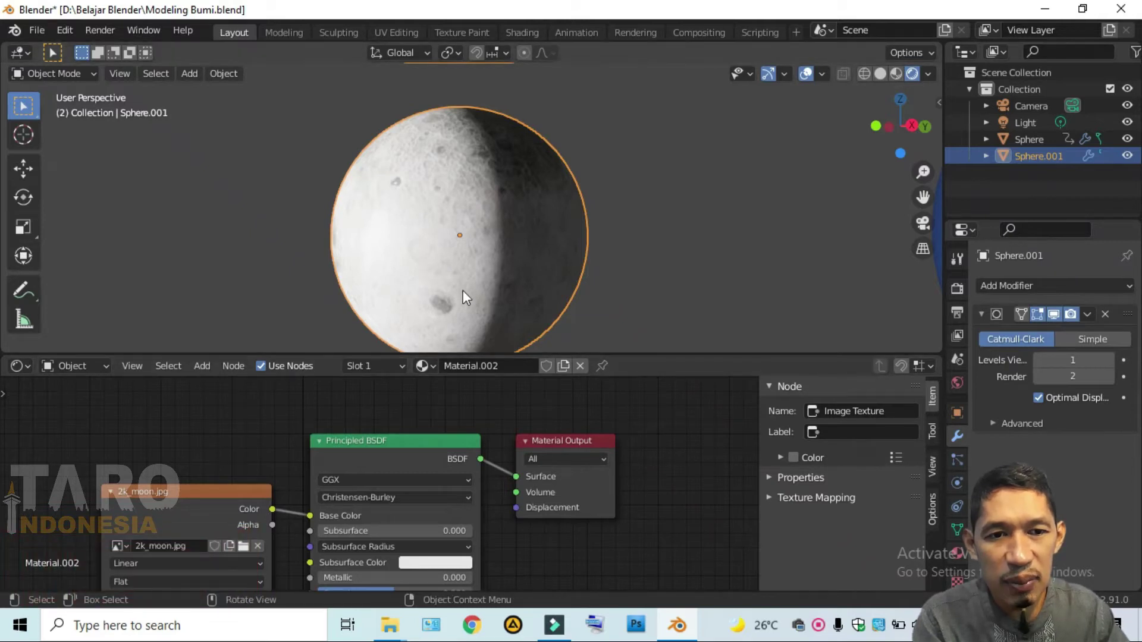
scroll(461, 288, up, 6)
scroll(461, 287, down, 2)
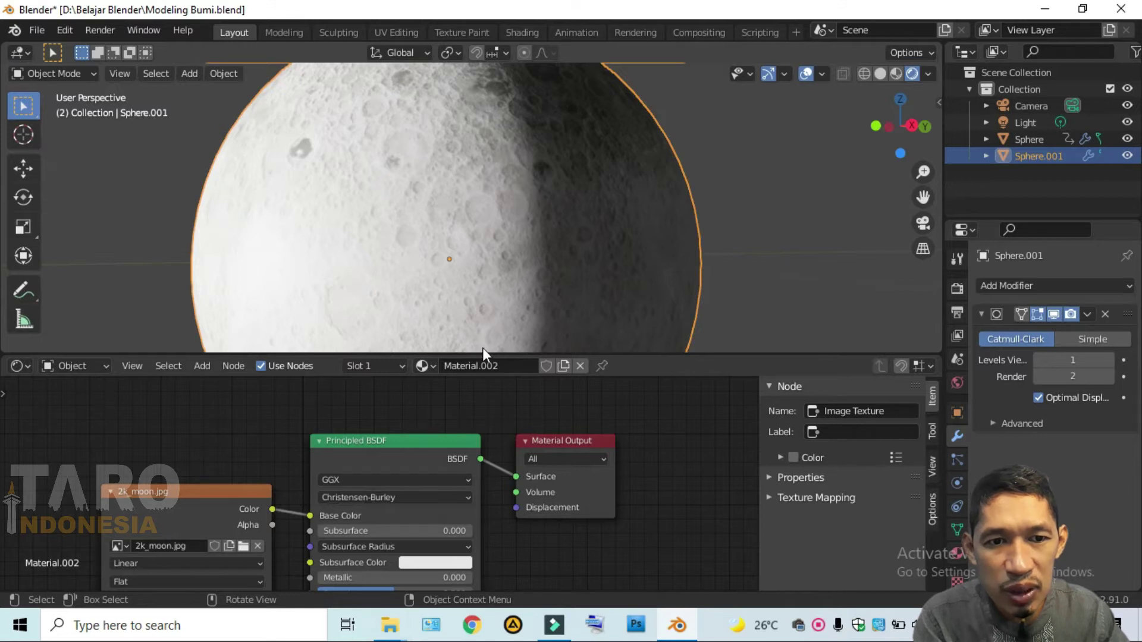
drag(486, 357, 486, 299)
scroll(494, 286, up, 4)
scroll(350, 243, down, 3)
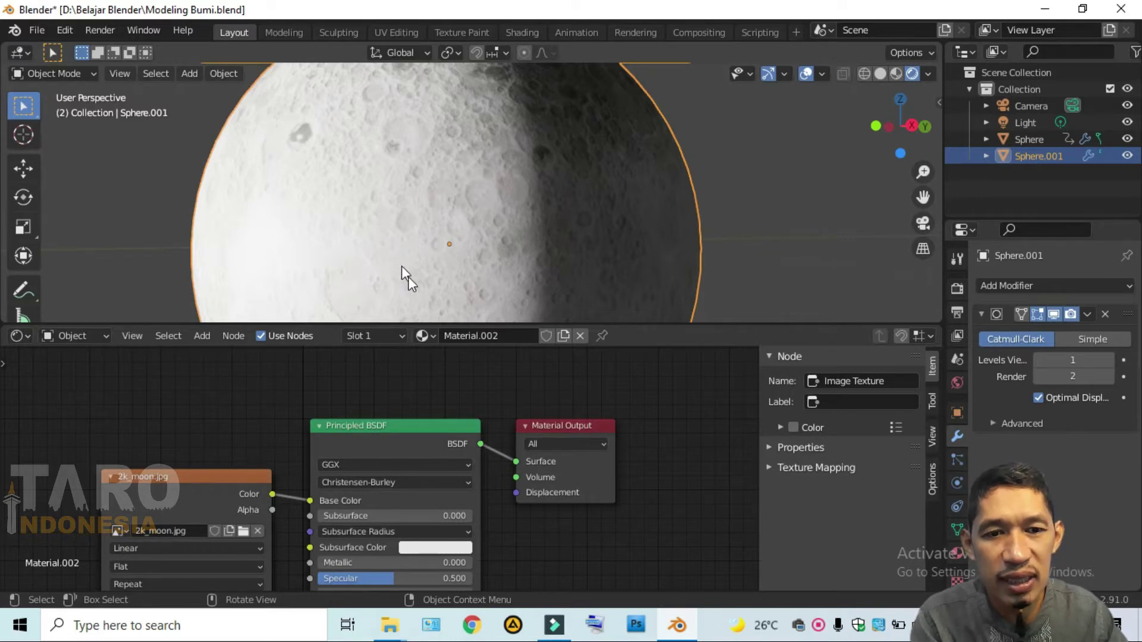
Step: Duplicate the 2k_moon.jpg node below the shader and shift Material Output right
click(226, 472)
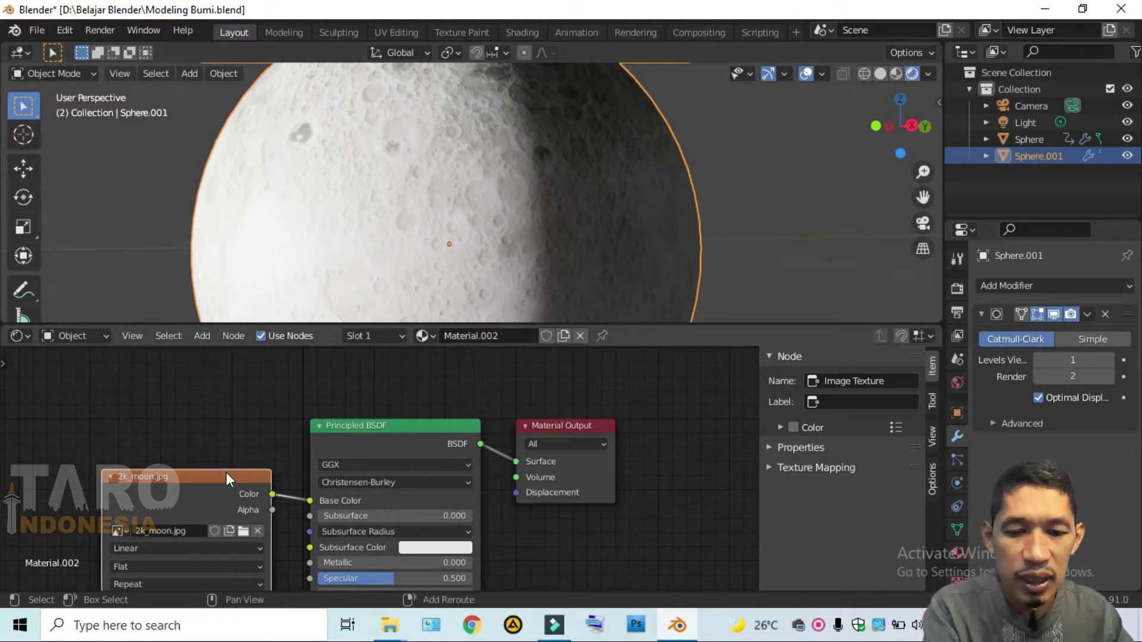
key(shift+d)
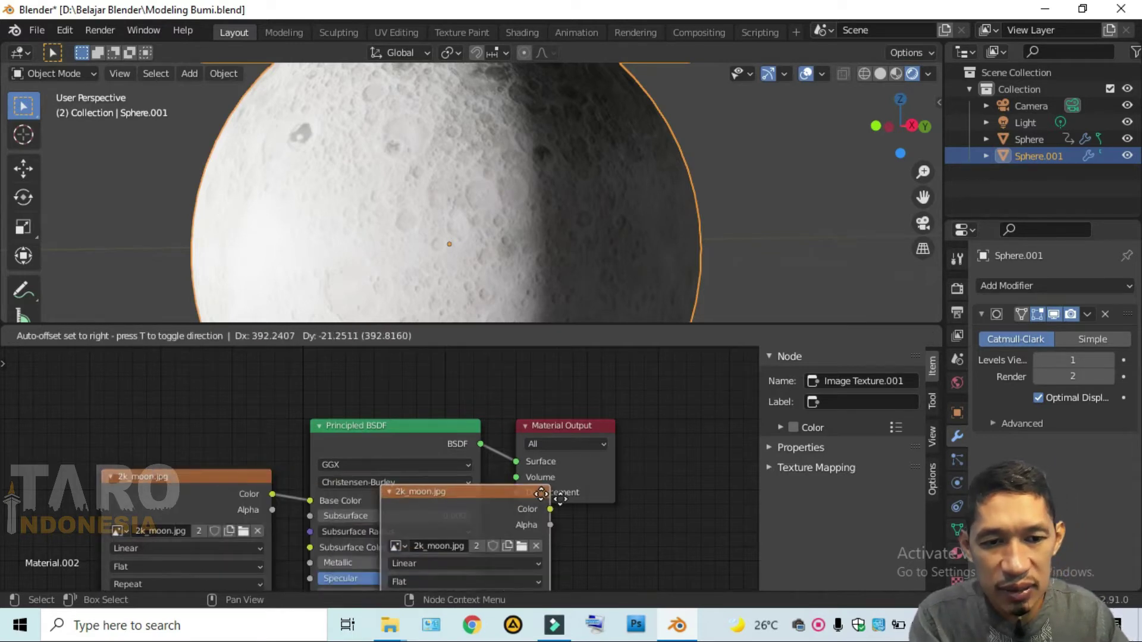
click(624, 520)
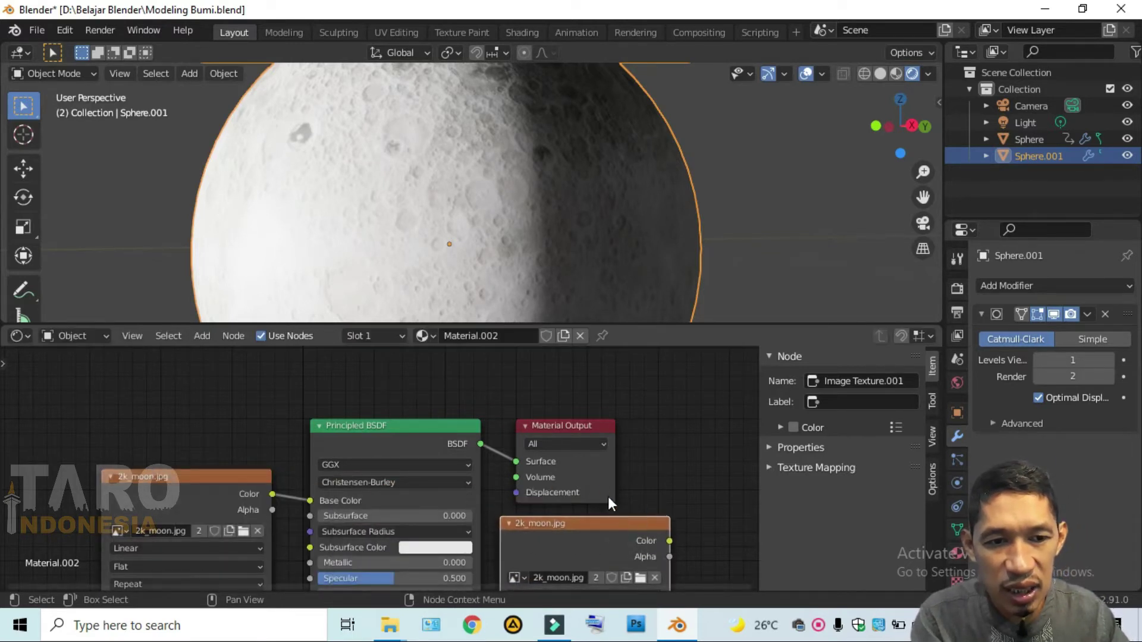
scroll(608, 497, down, 2)
drag(522, 429, 748, 425)
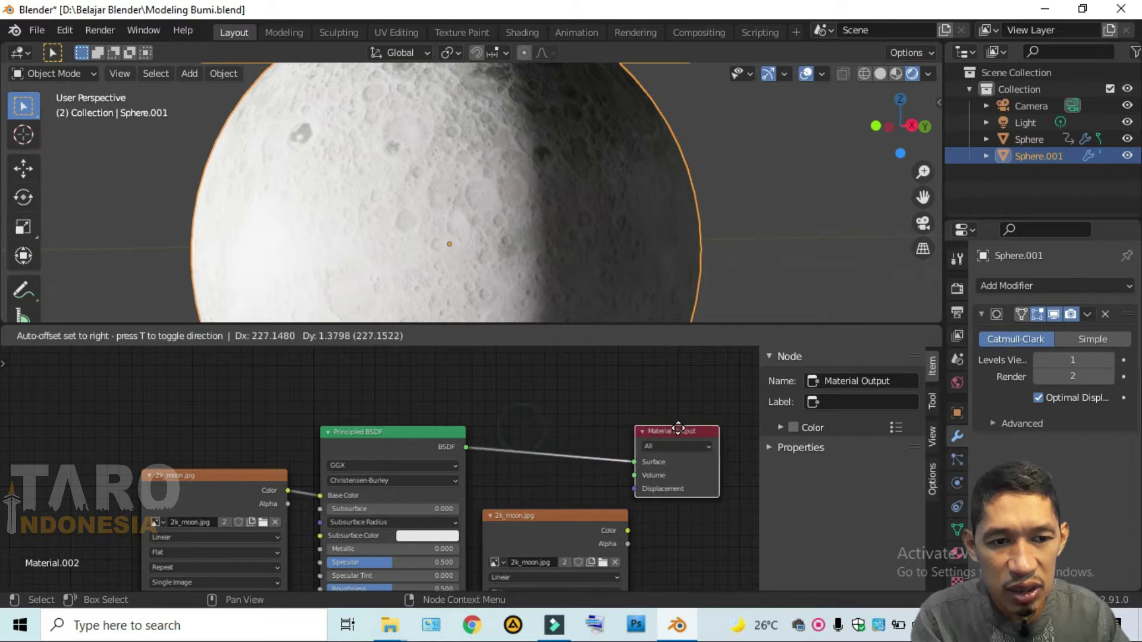
scroll(672, 416, down, 1)
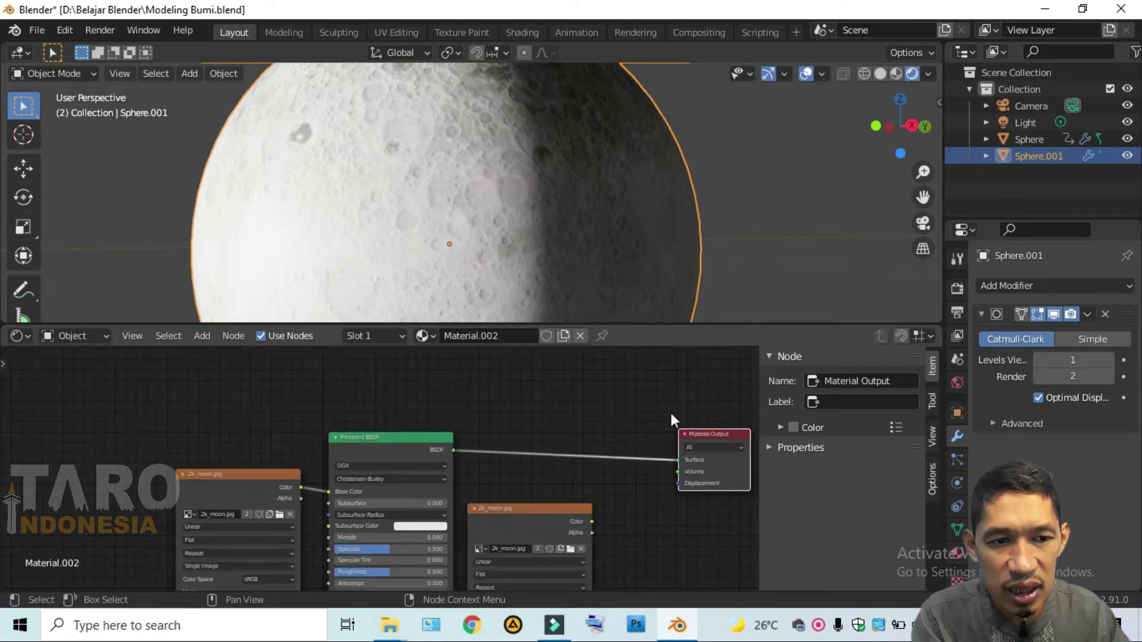
scroll(667, 419, down, 1)
drag(668, 439, 714, 440)
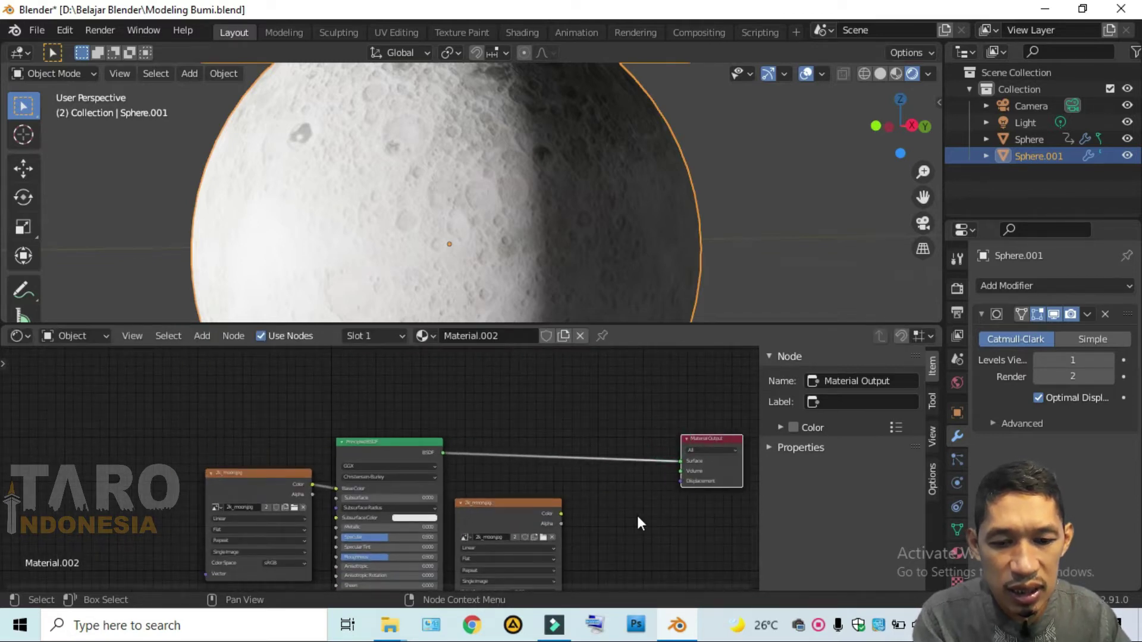
Step: Add a Displacement node via 'displ' search beside the second texture
key(shift+a)
click(561, 411)
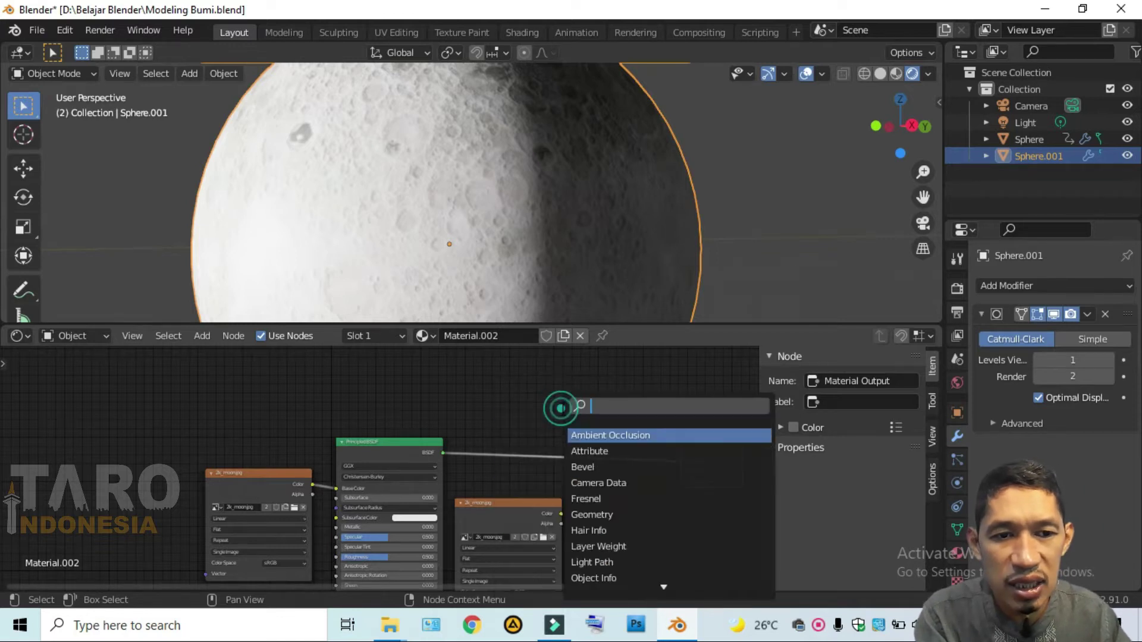
text(displ)
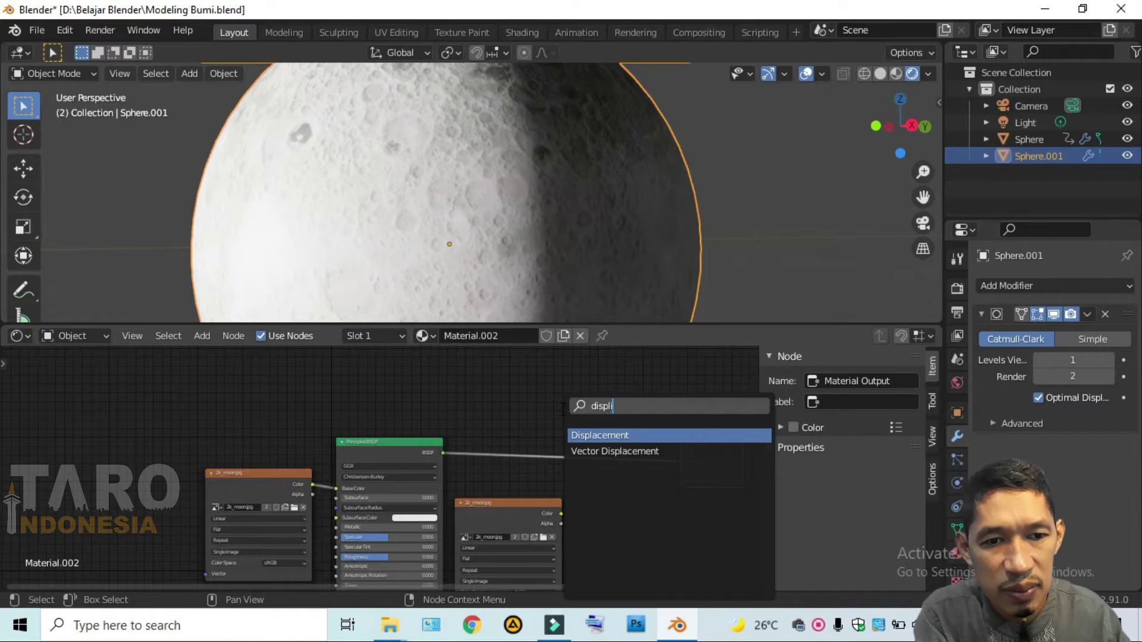
click(624, 435)
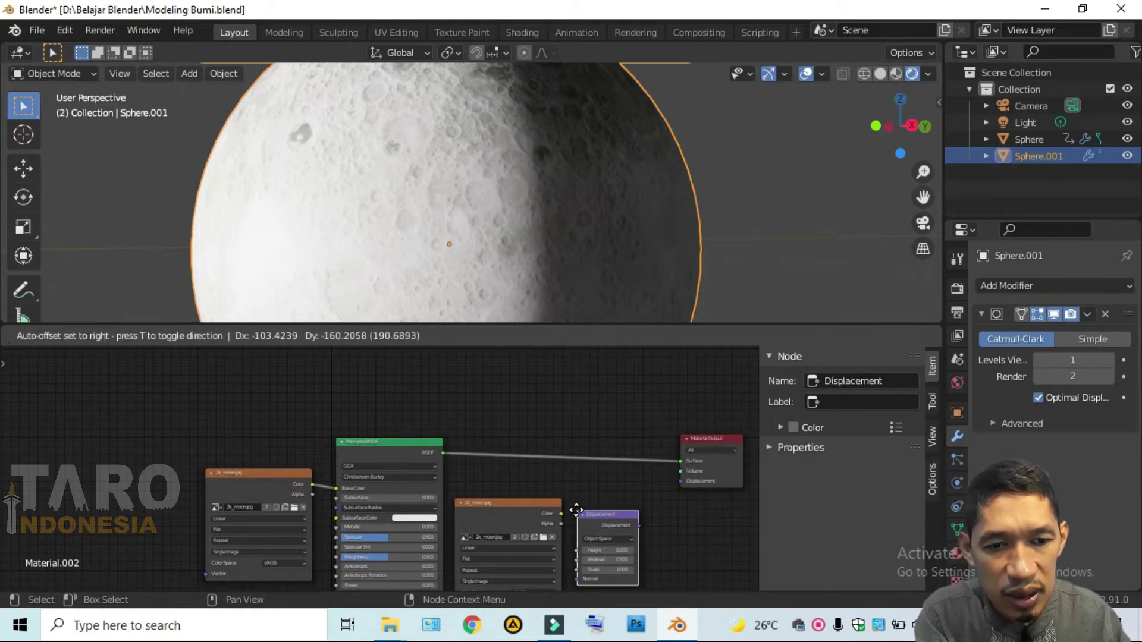
click(577, 475)
Step: Wire the second texture's Color to Displacement Height, and Displacement into Material Output
scroll(572, 506, up, 1)
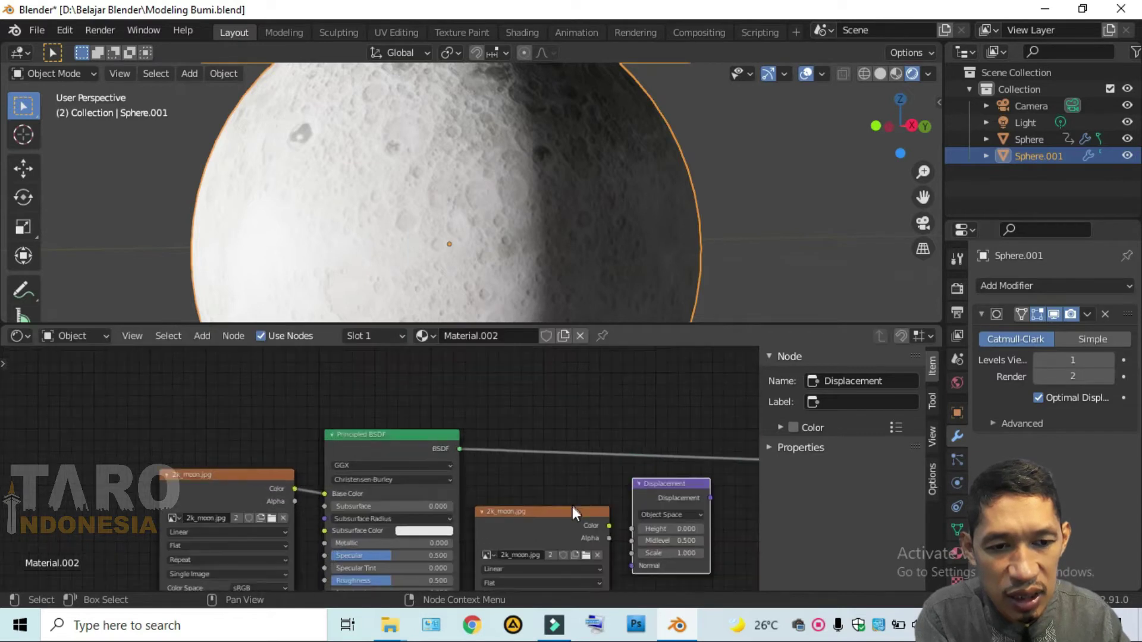
scroll(572, 512, up, 1)
scroll(572, 512, up, 1)
middle_drag(359, 373, 345, 369)
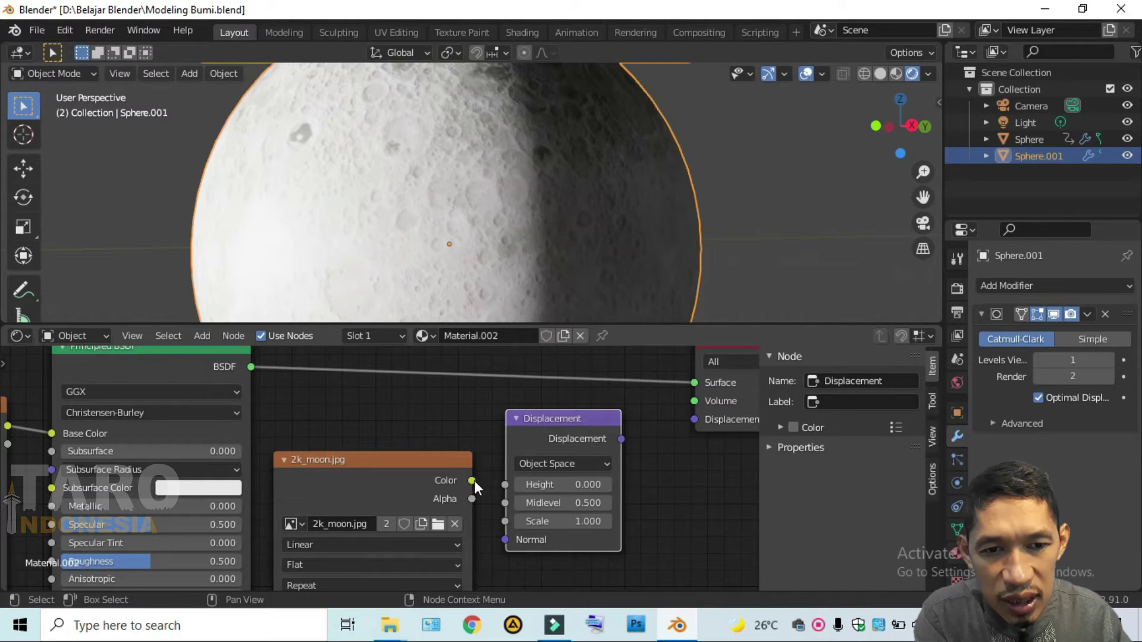
drag(472, 480, 509, 483)
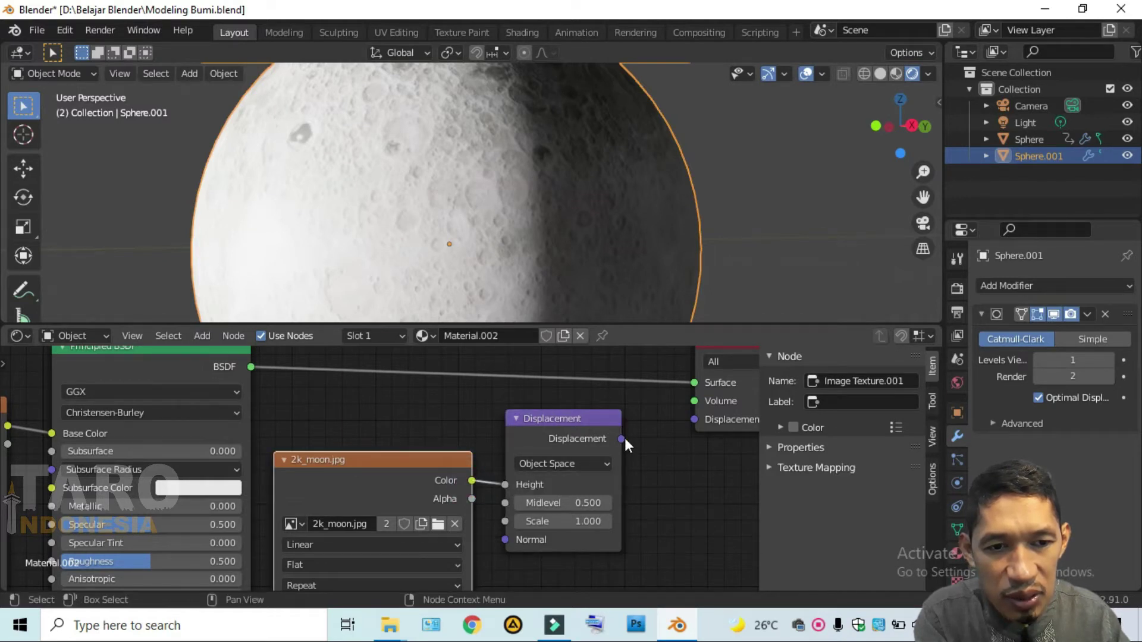
drag(622, 440, 701, 420)
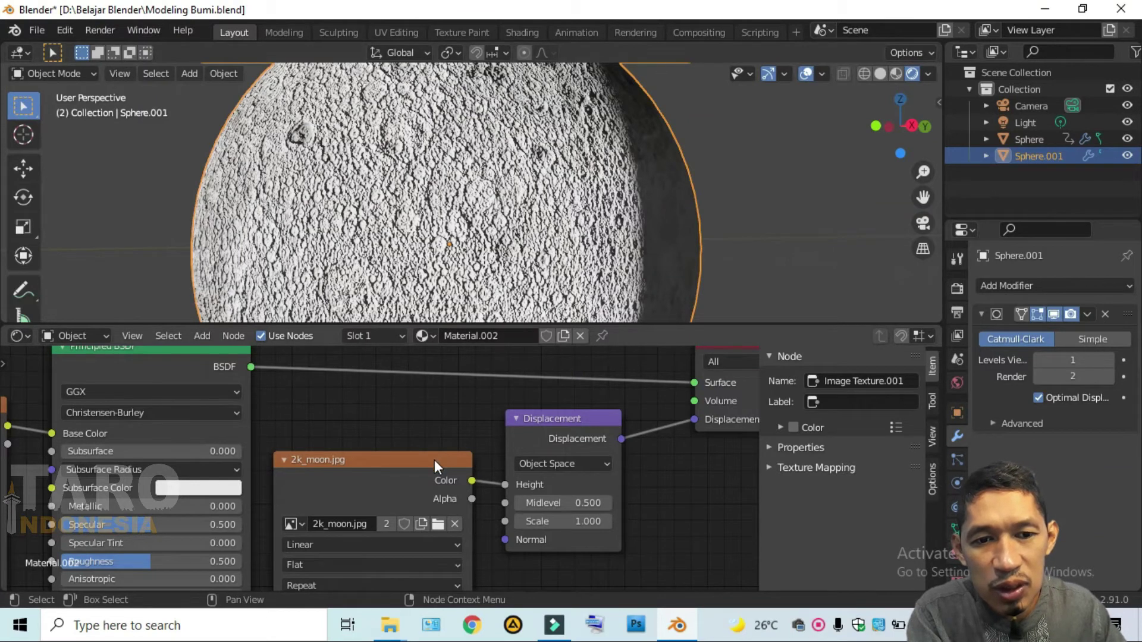
drag(435, 459, 434, 437)
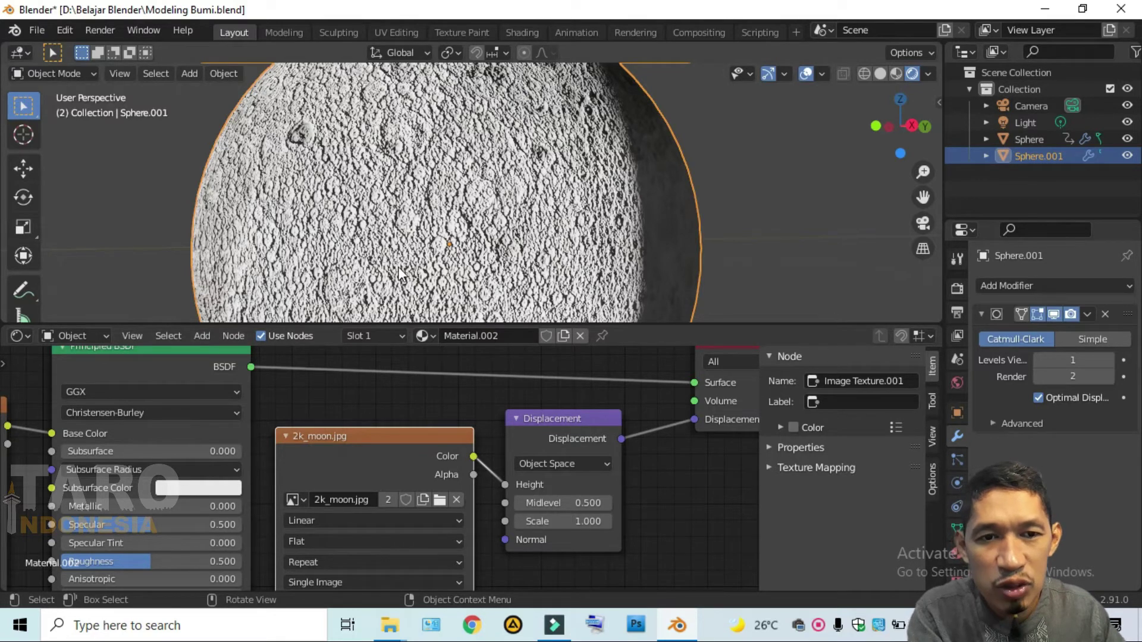
Step: Set the Displacement Scale to 0.2, then reduce it further to 0.1
click(563, 521)
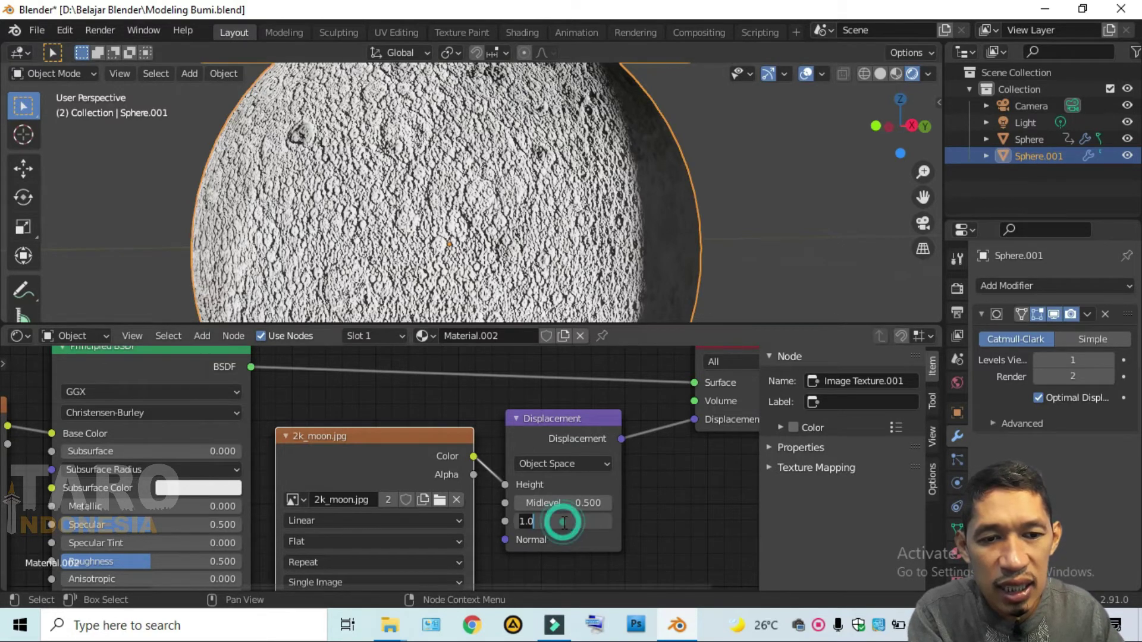
text(0.2)
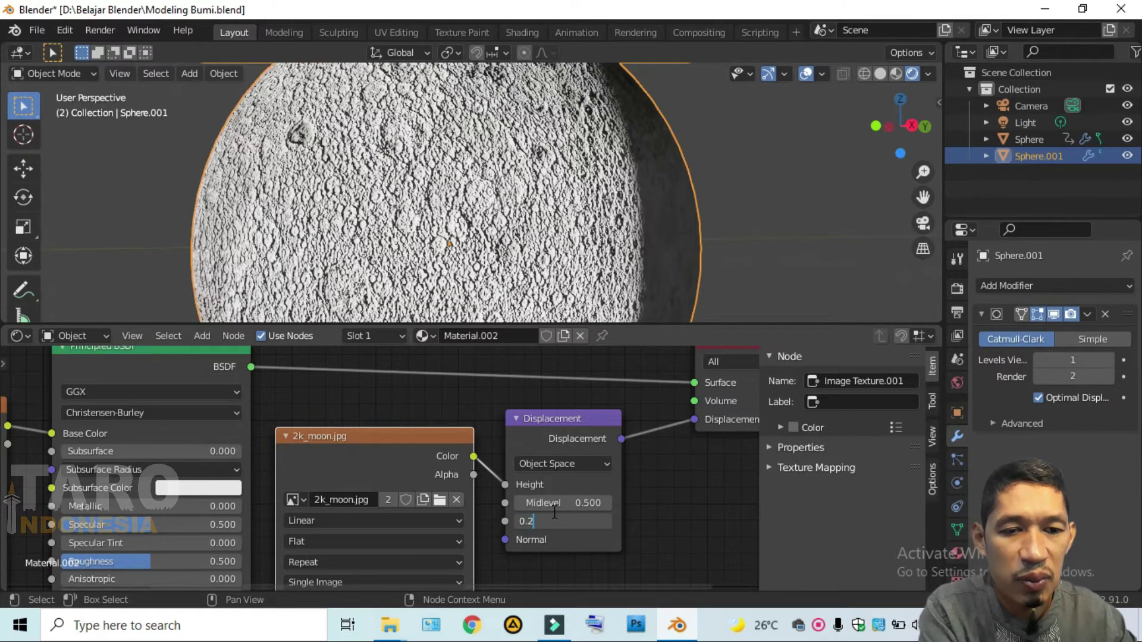
key(Return)
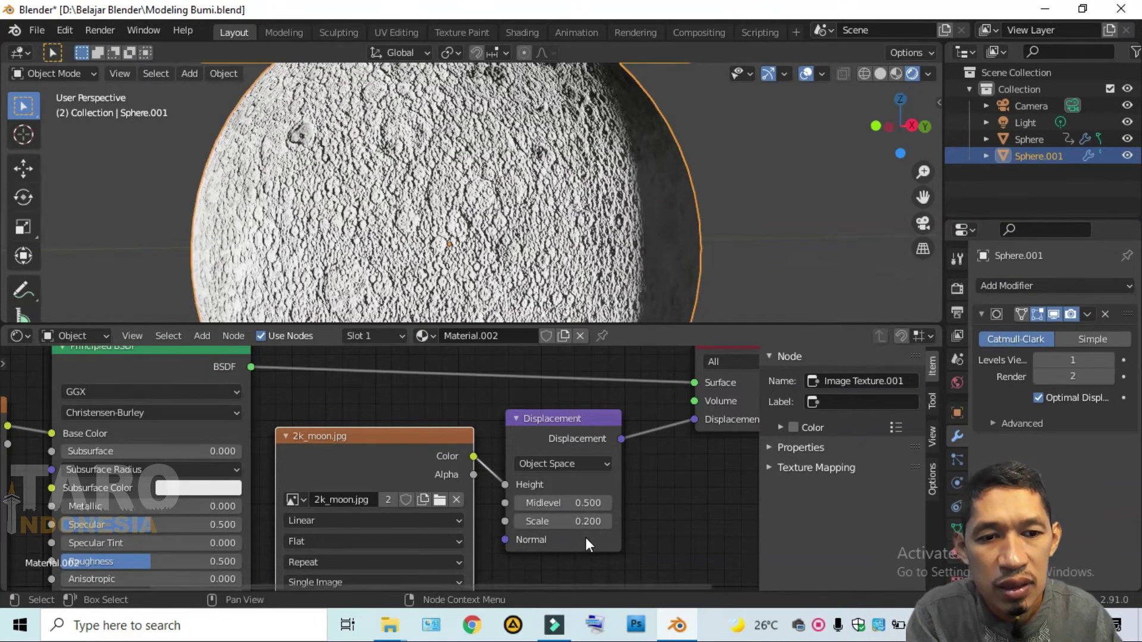
click(574, 520)
text(0)
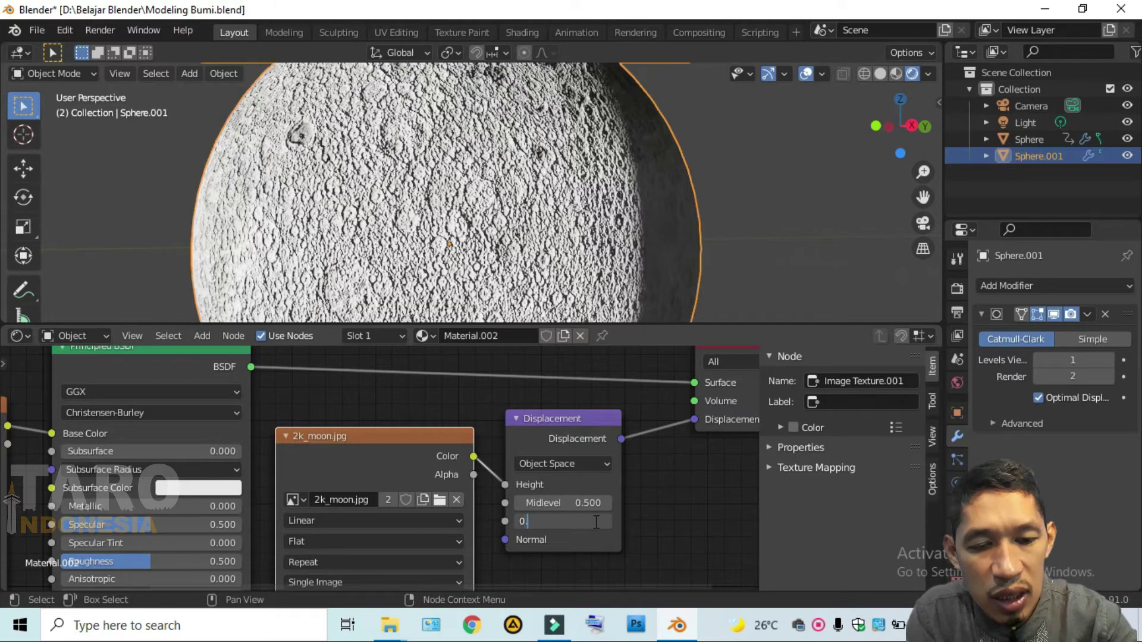
text(.1)
key(Return)
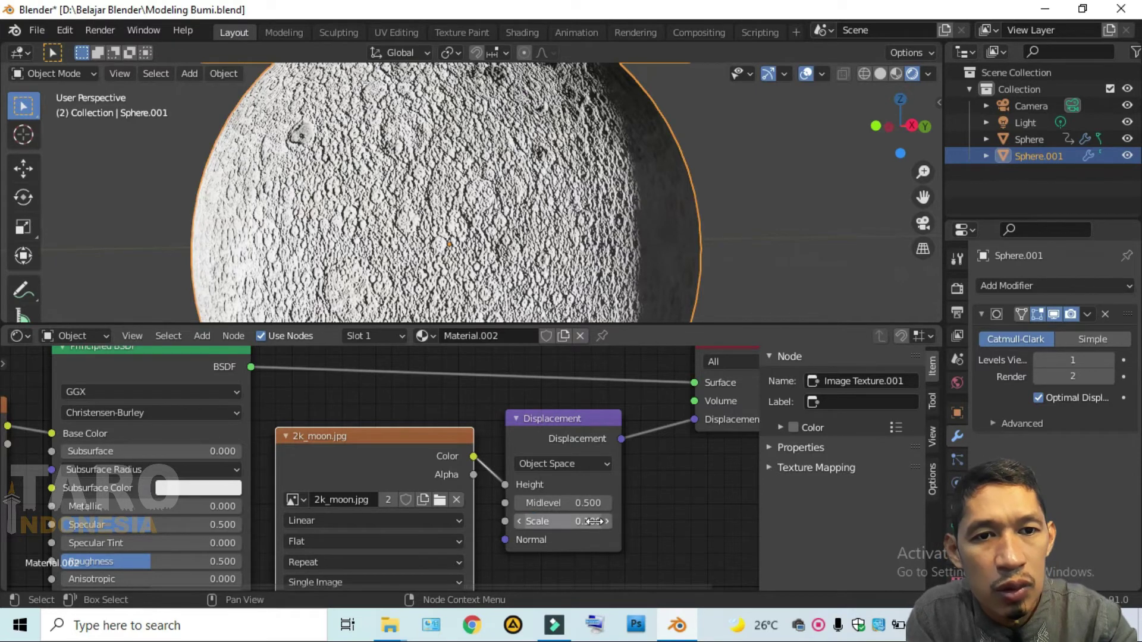
Step: Enlarge the 3D viewport over the shader node editor
scroll(478, 290, down, 5)
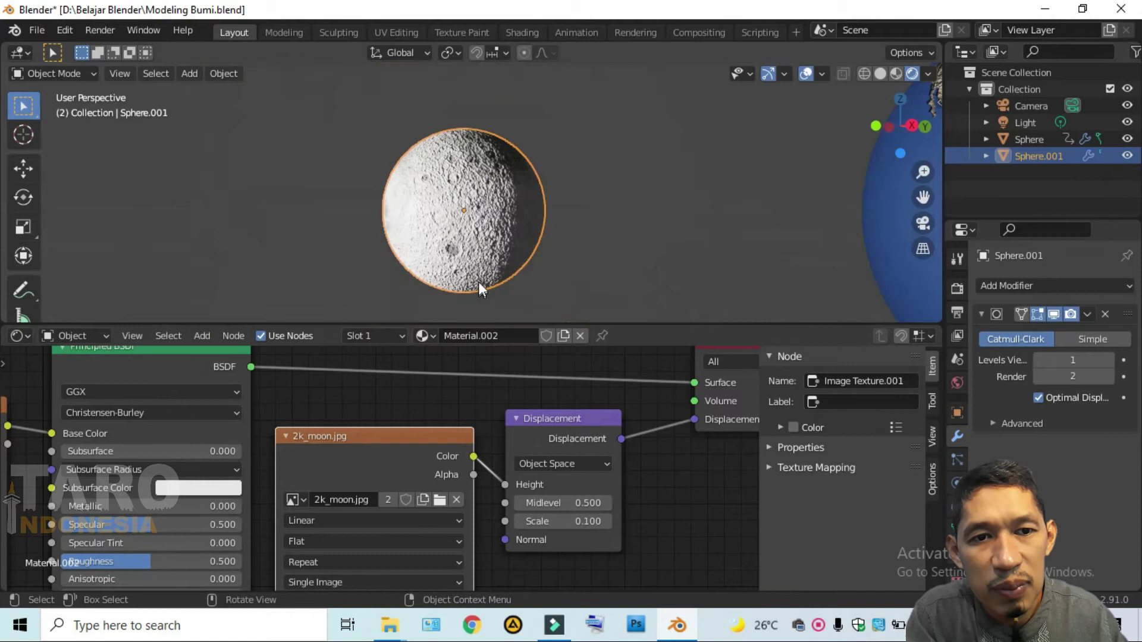
scroll(472, 241, up, 1)
mouse_move(478, 239)
middle_down()
mouse_move(500, 240)
mouse_move(485, 238)
middle_up()
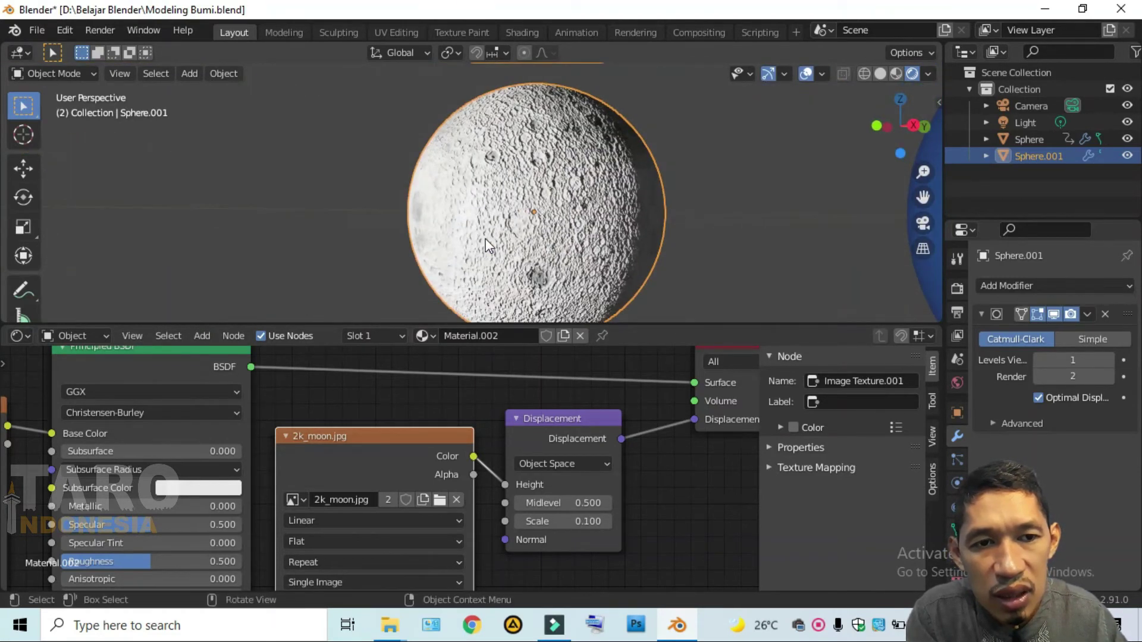
scroll(483, 238, down, 4)
drag(593, 324, 565, 552)
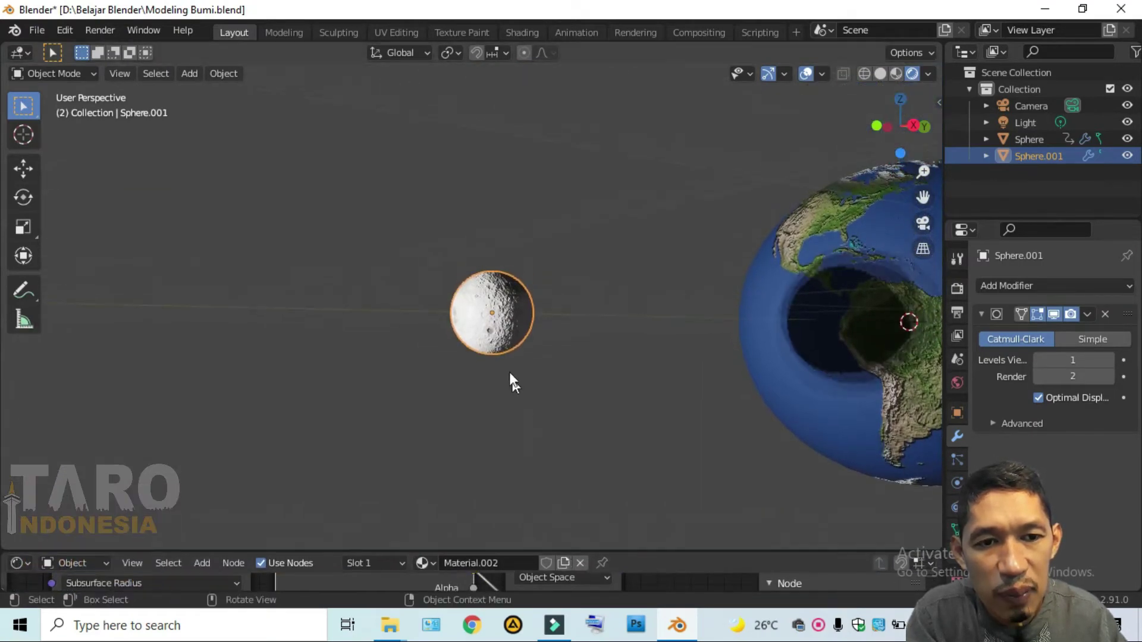
scroll(501, 342, up, 2)
scroll(501, 342, up, 2)
scroll(501, 340, up, 2)
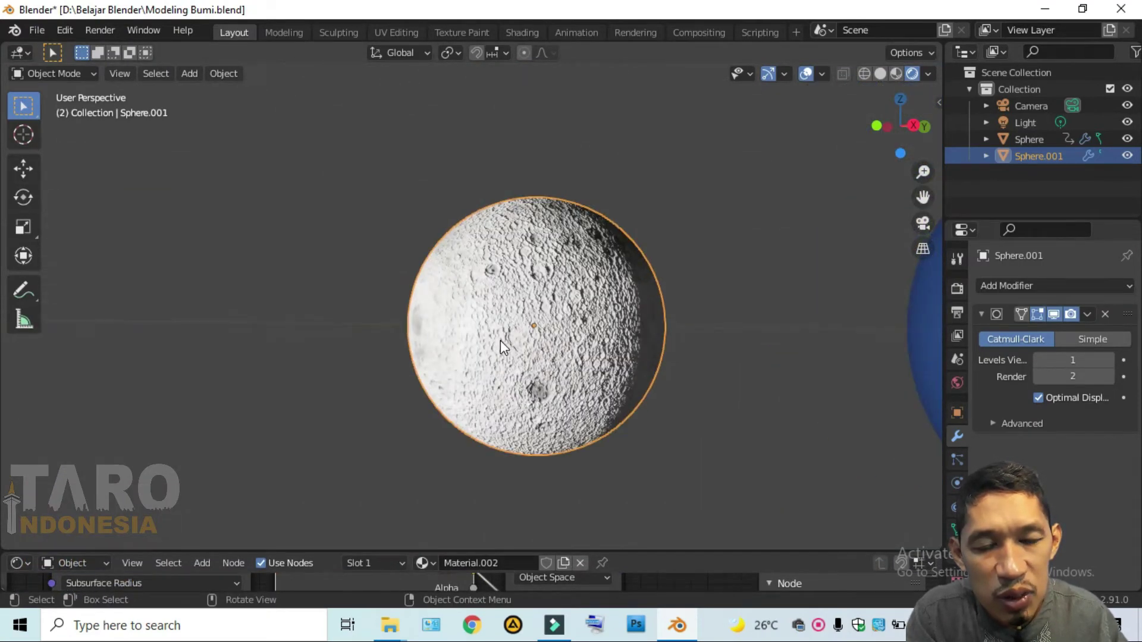
scroll(500, 340, down, 4)
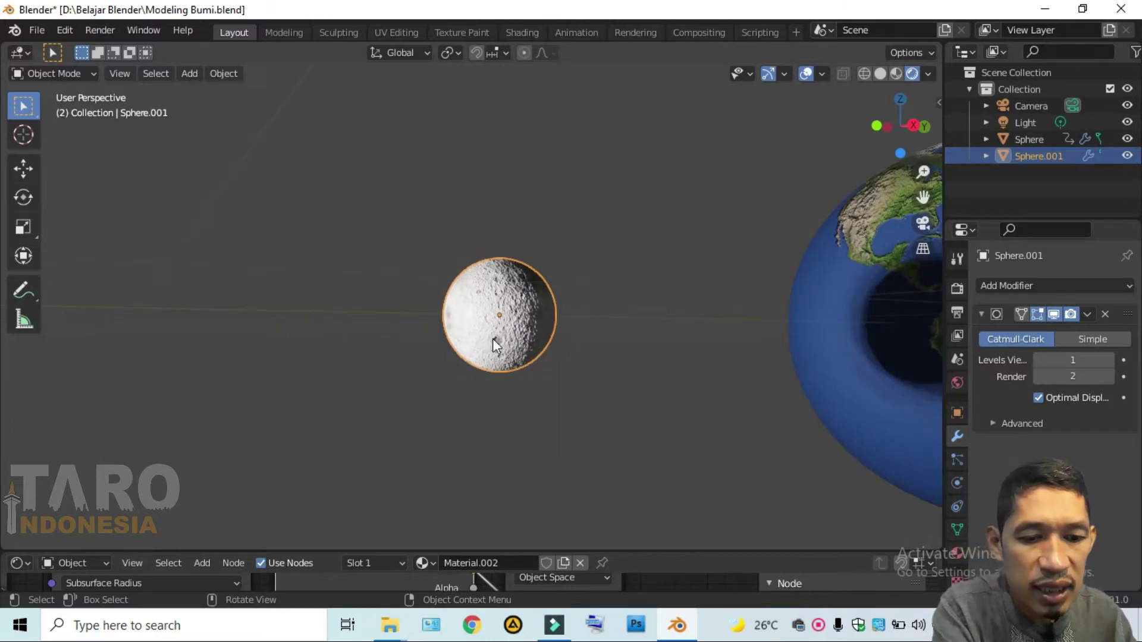
Step: Switch to Top view and pan to centre the Earth and moon
key(KP_7)
scroll(547, 315, down, 3)
scroll(547, 316, down, 2)
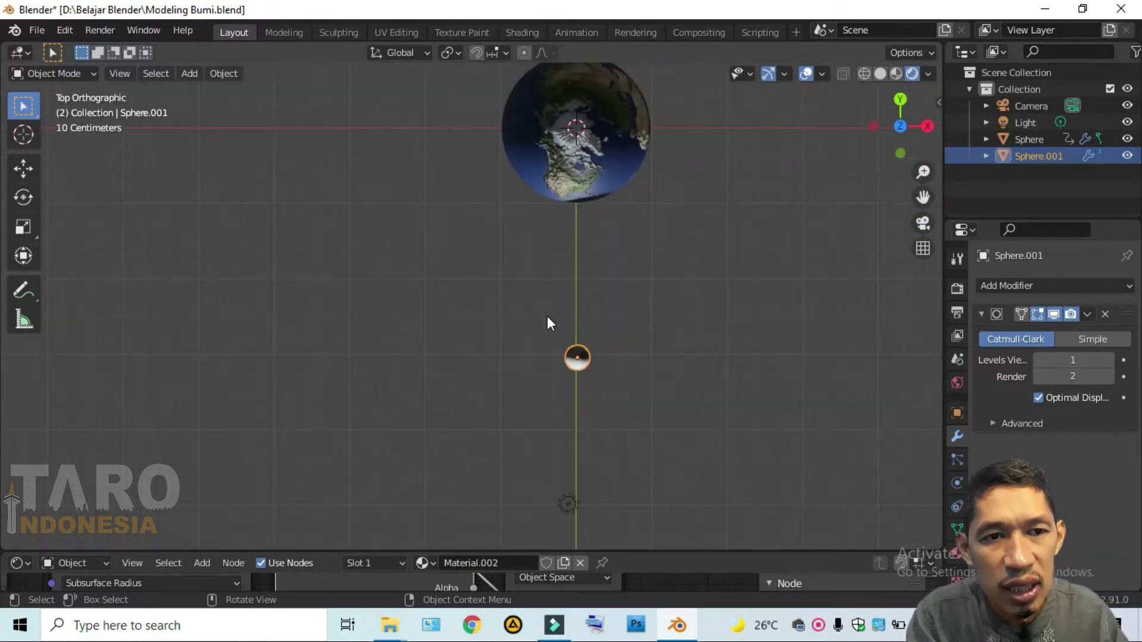
scroll(558, 286, down, 1)
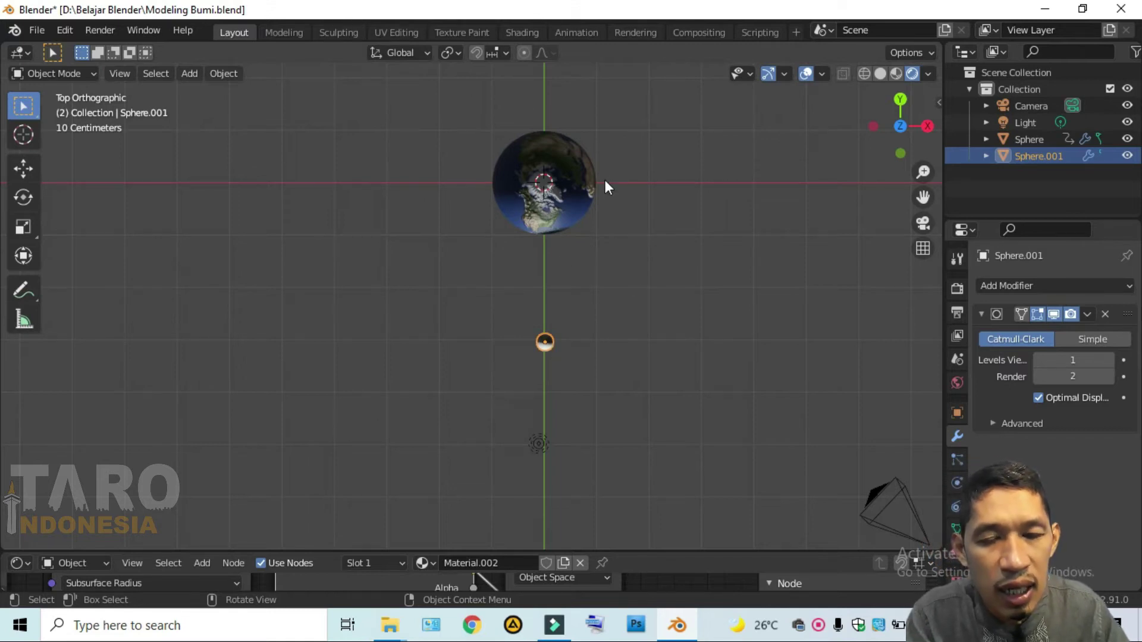
shift+middle_drag(601, 163, 588, 265)
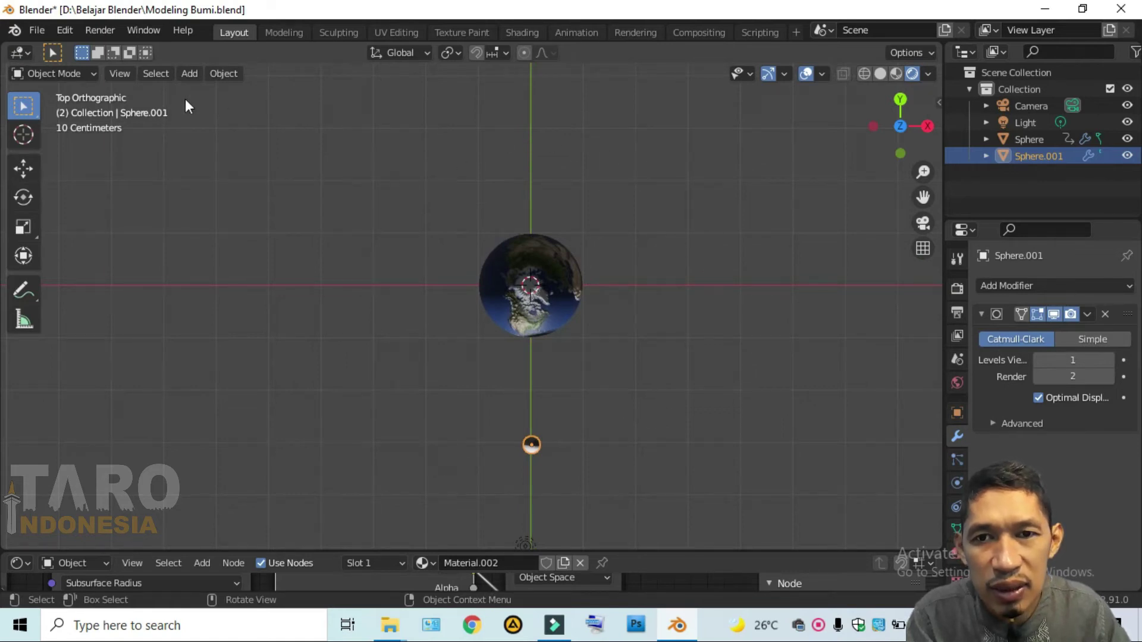
Step: Add a Bezier circle at the Earth and scale it to about 3.08 so it reaches the moon
click(188, 74)
mouse_move(213, 109)
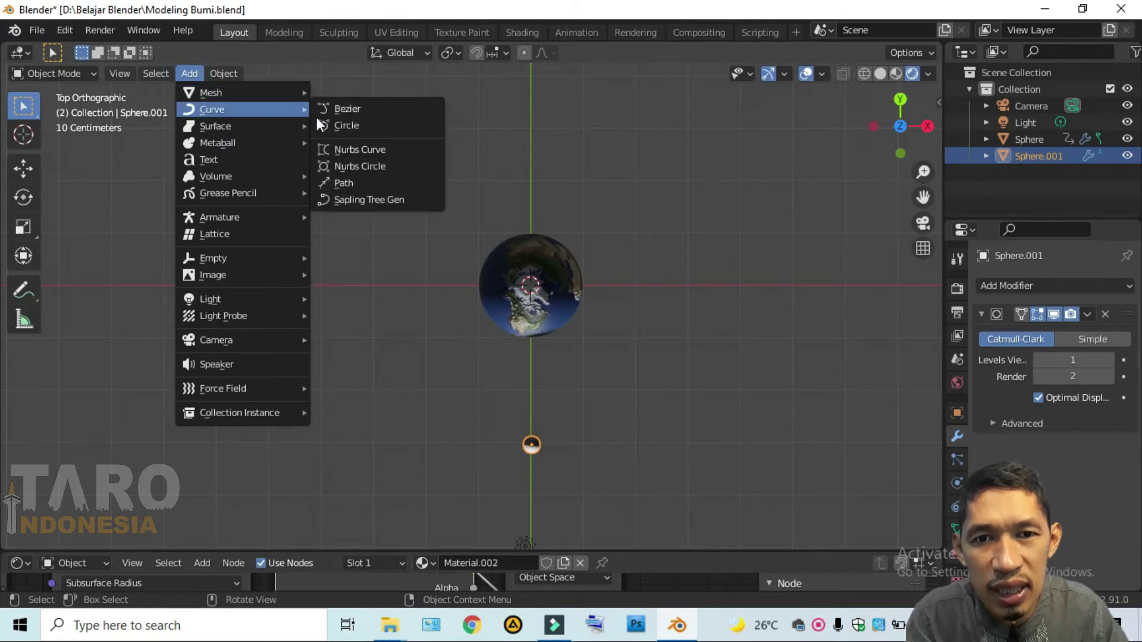
click(335, 122)
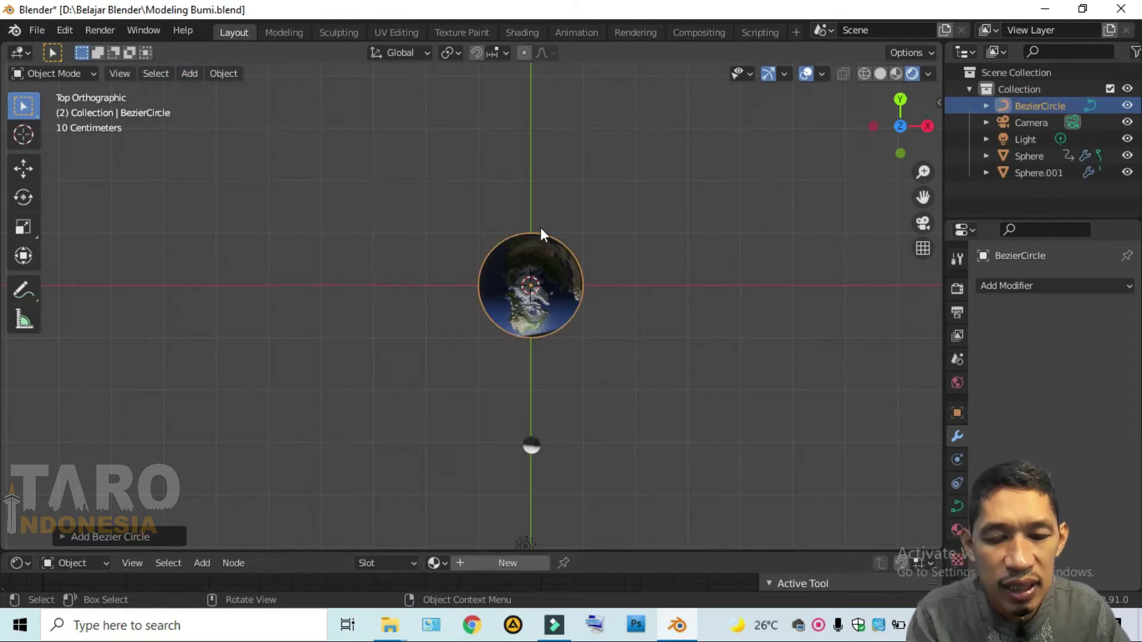
key(s)
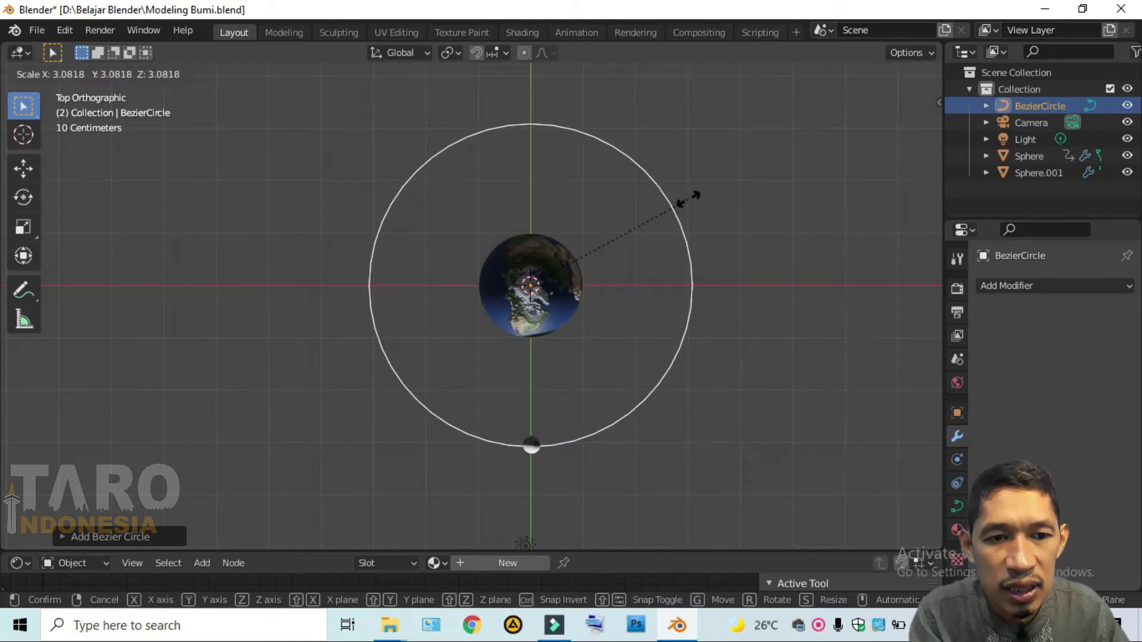
click(688, 198)
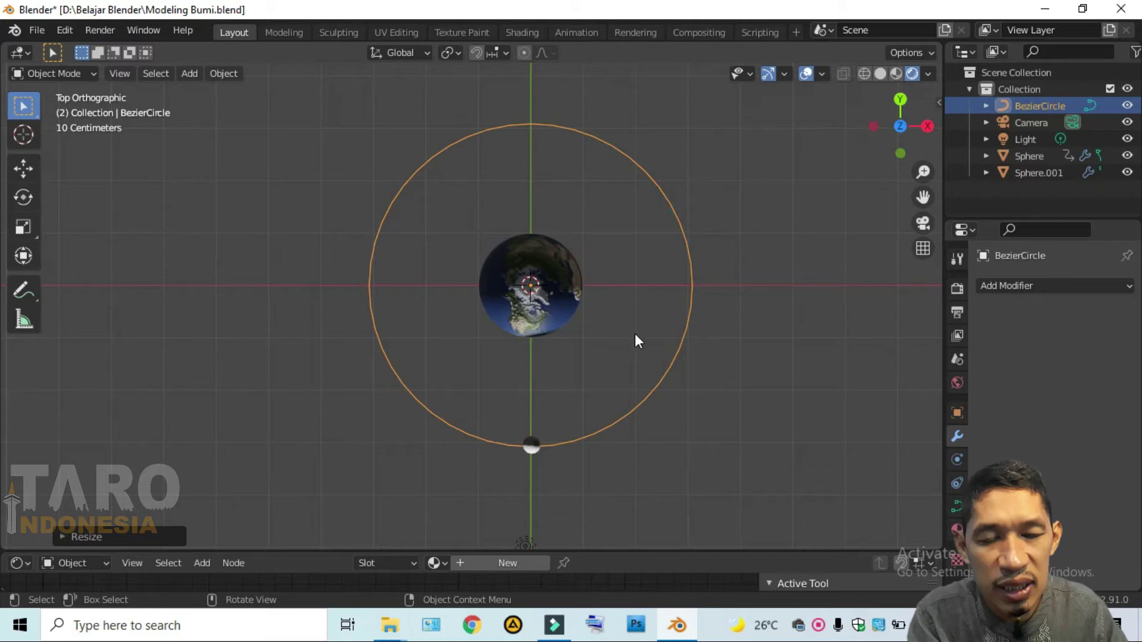
middle_drag(628, 344, 617, 250)
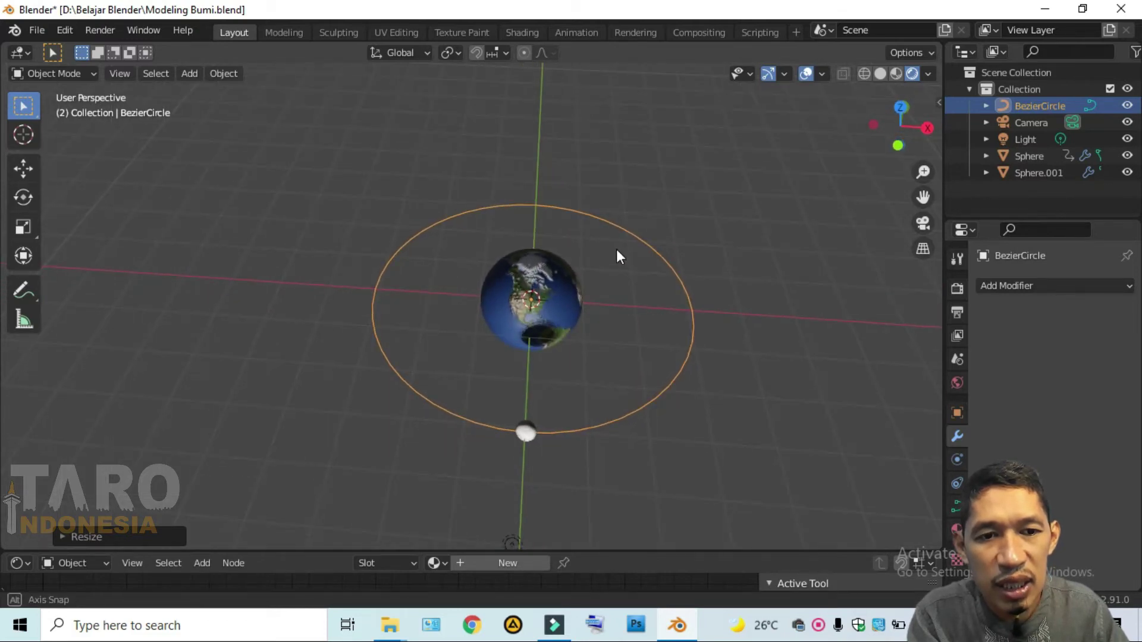
Step: Add a Clamp To constraint to the moon sphere with BezierCircle as its target
click(526, 432)
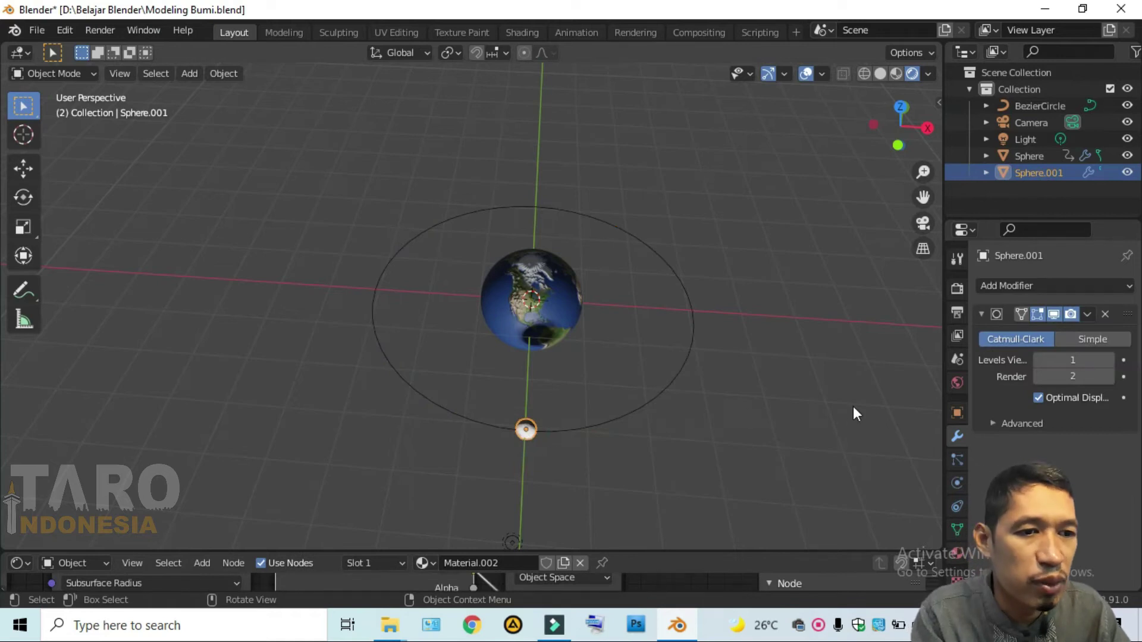
click(957, 507)
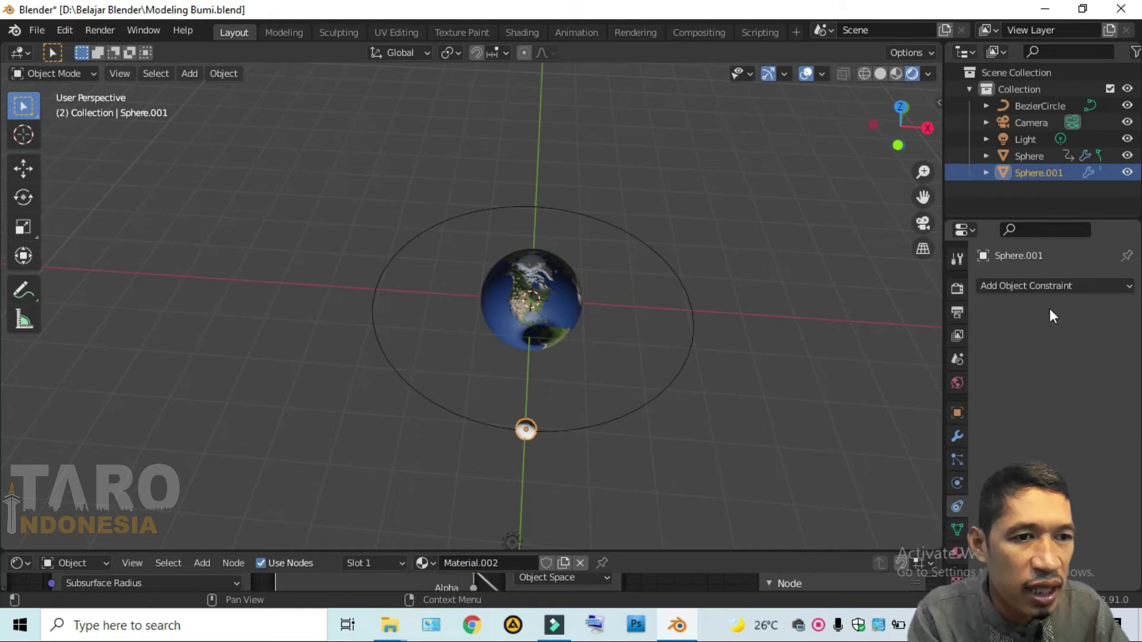
click(1043, 286)
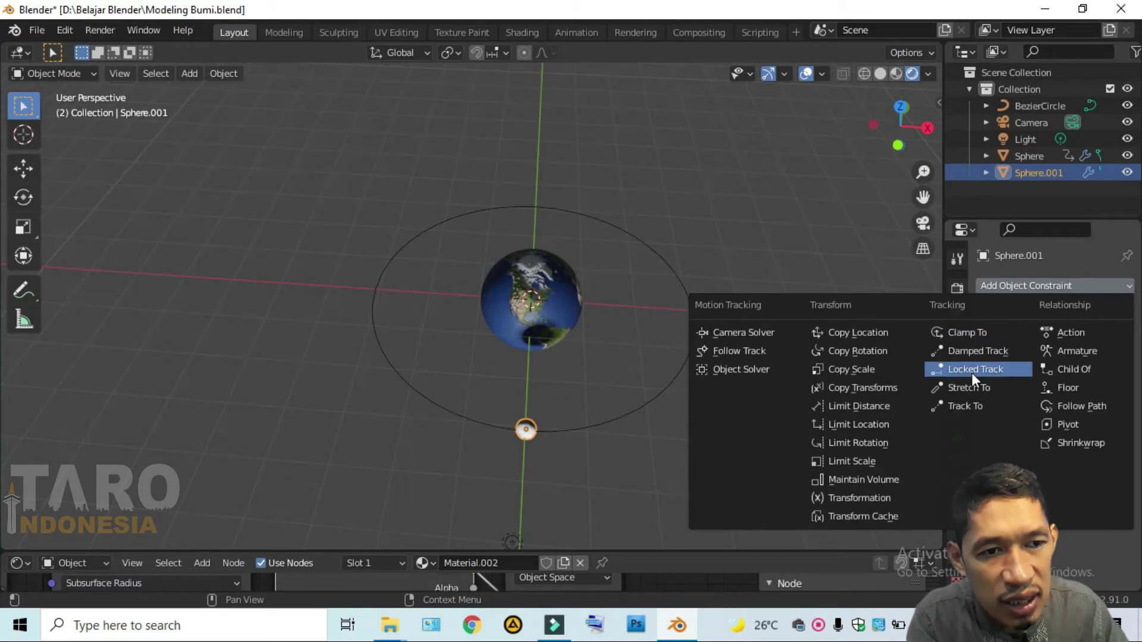
click(976, 331)
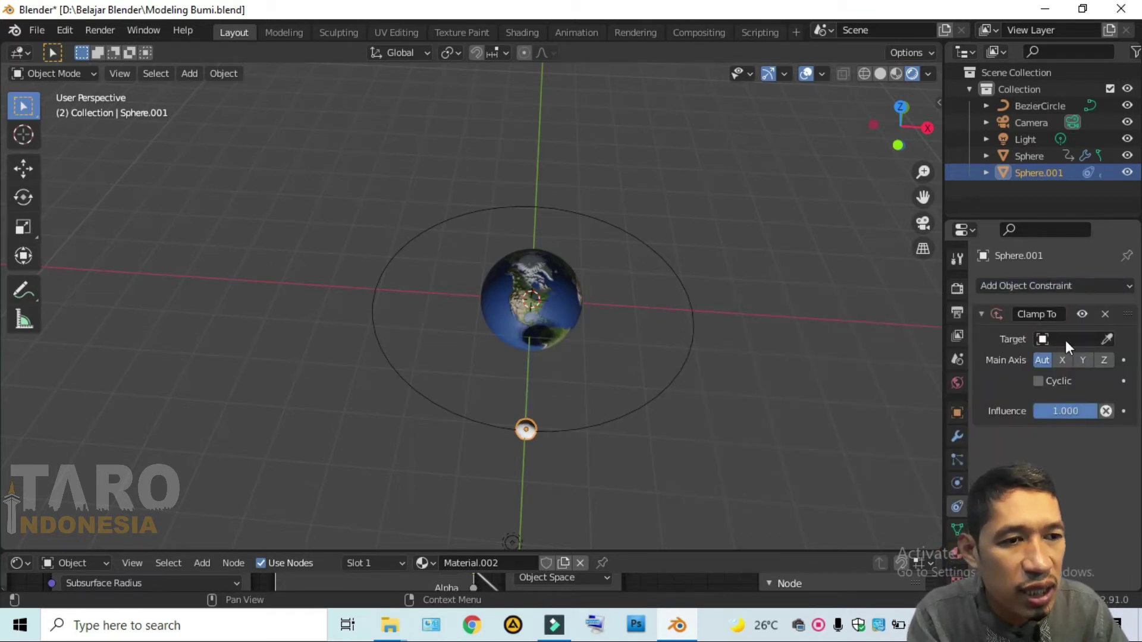
click(1107, 344)
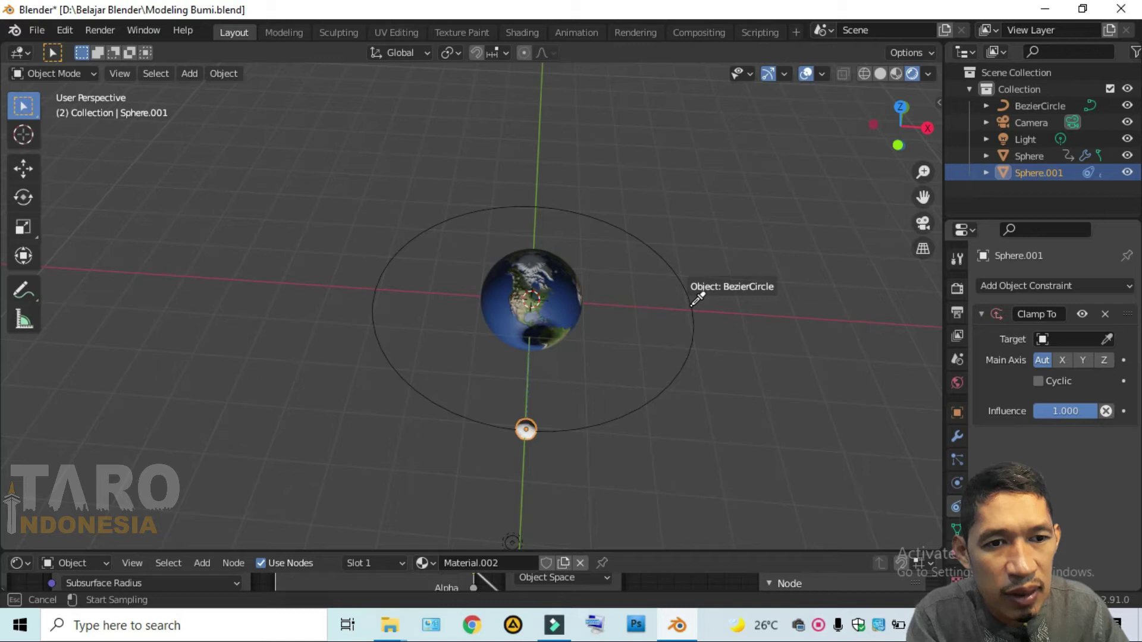
click(691, 306)
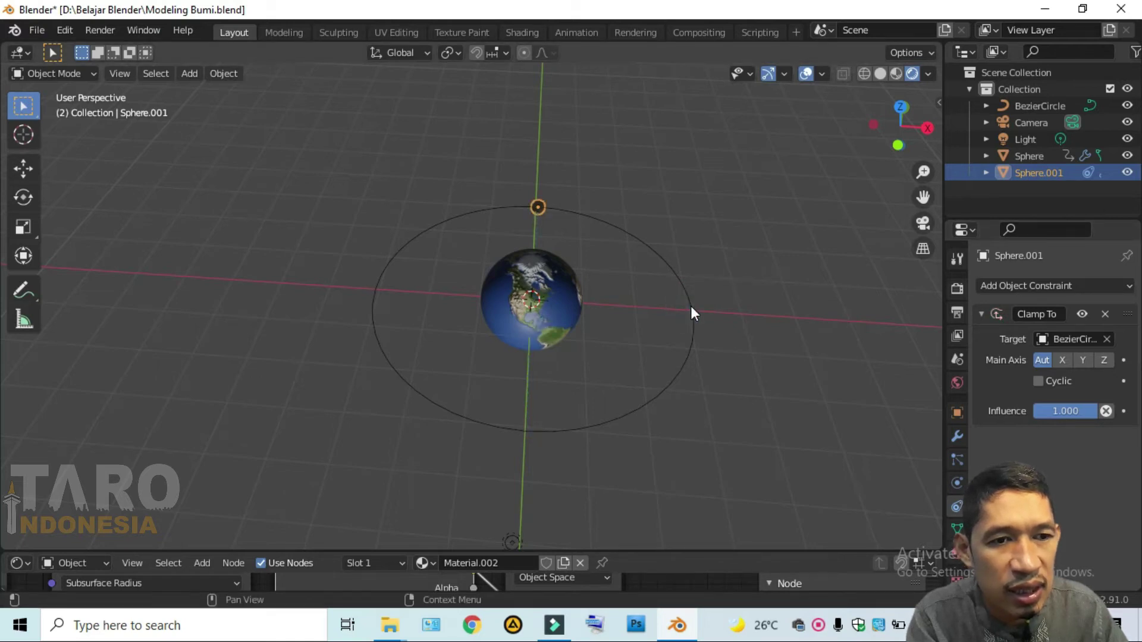
middle_drag(670, 369, 677, 289)
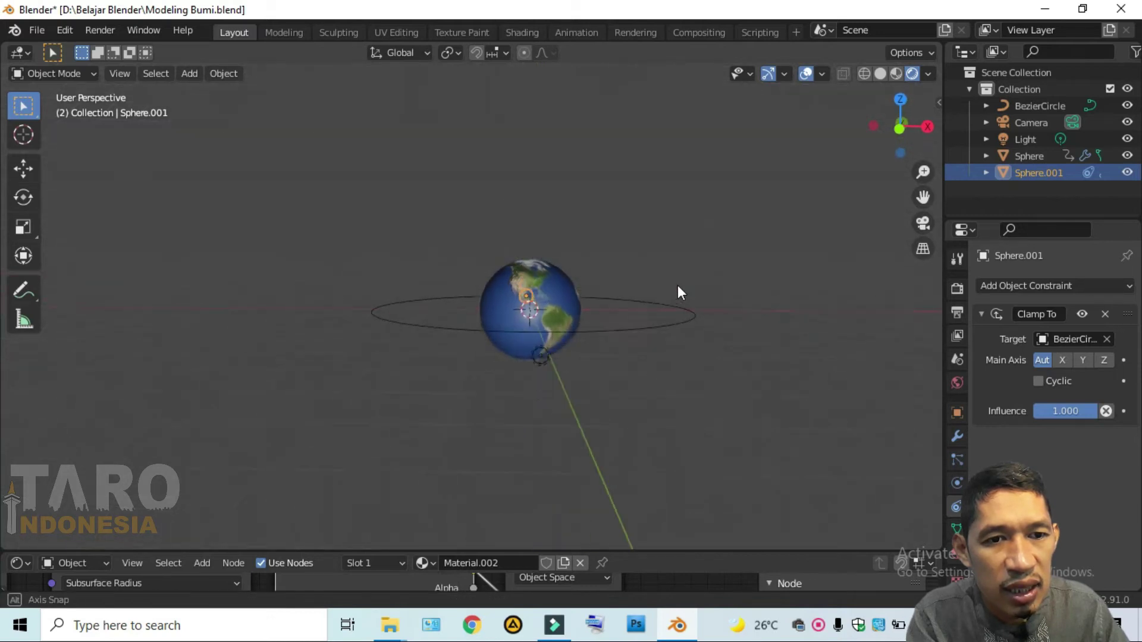
Step: Select the BezierCircle and show its transform values in the N sidebar
click(662, 324)
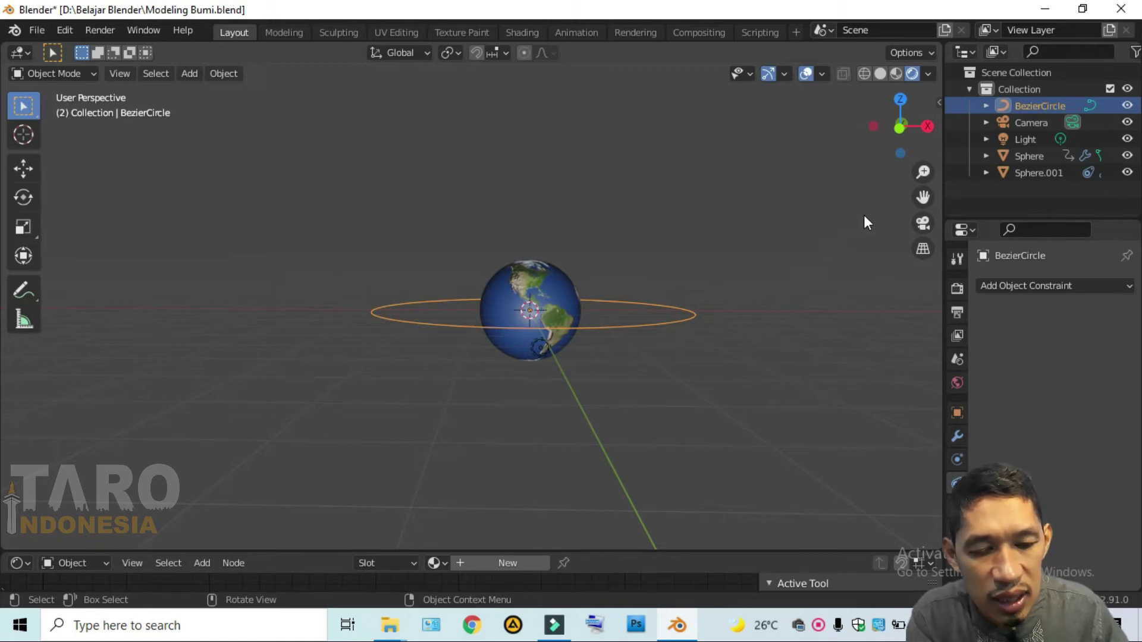
key(n)
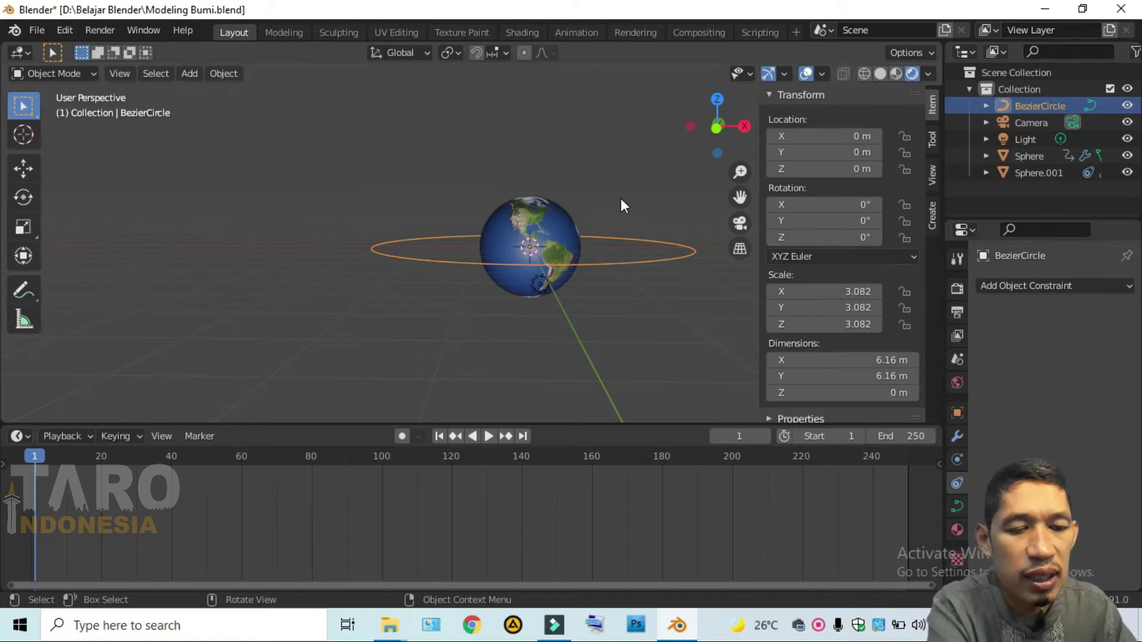
Step: Keyframe the circle's rotation at frame 1, then advance playback to frame 80
key(i)
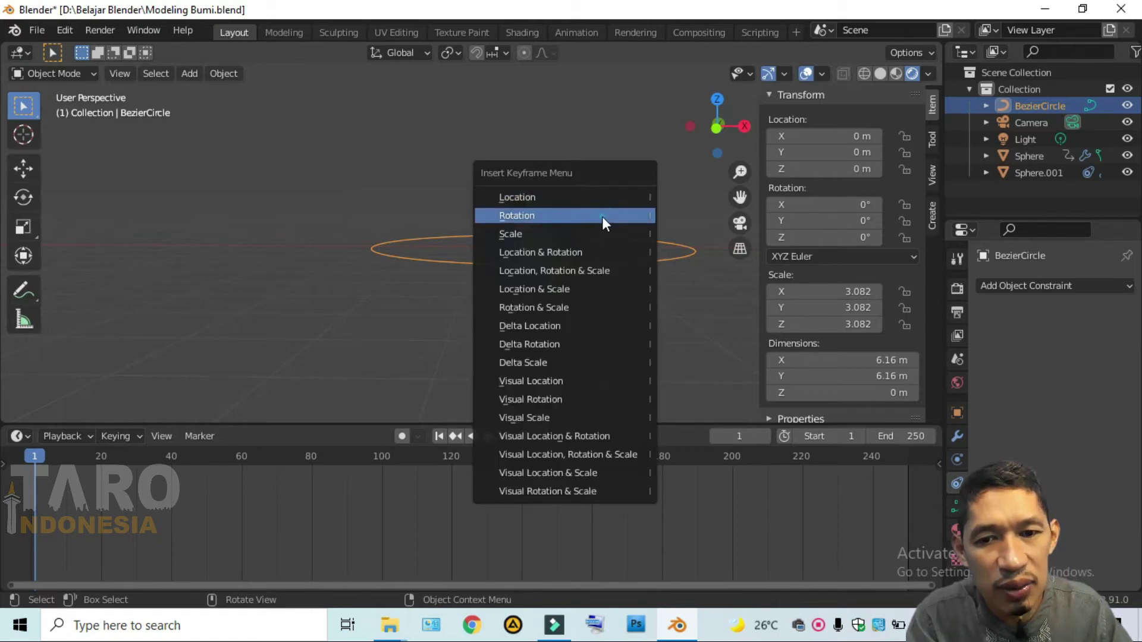
click(603, 217)
click(36, 456)
key(space)
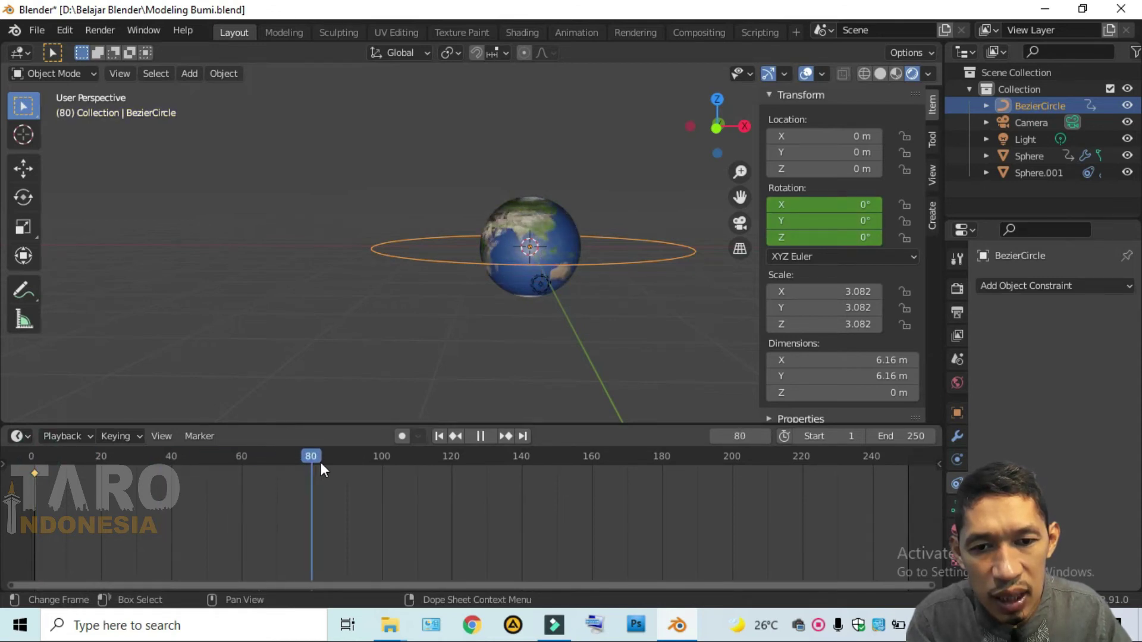
drag(321, 463, 312, 467)
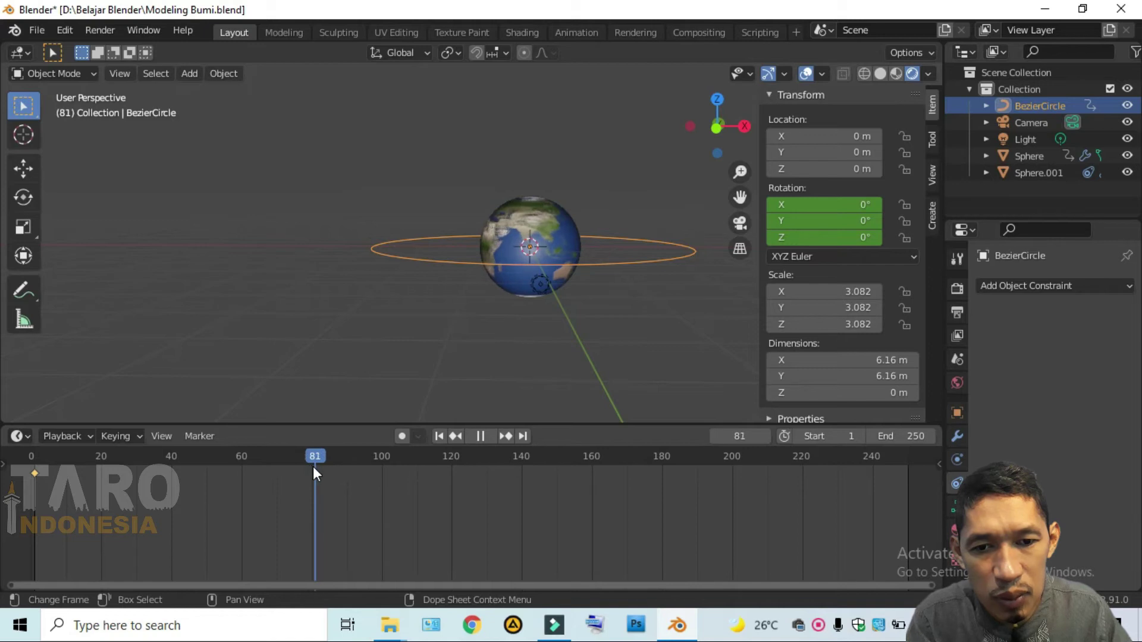
key(space)
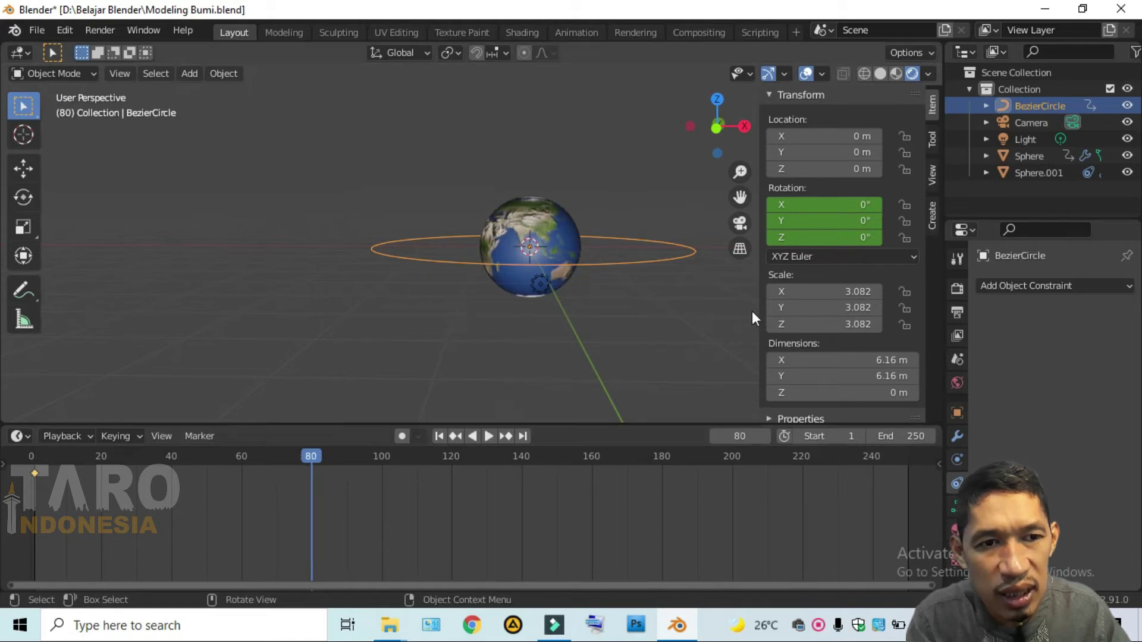
Step: Set the circle's Z rotation to -180° and keyframe rotation at frame 80
click(798, 237)
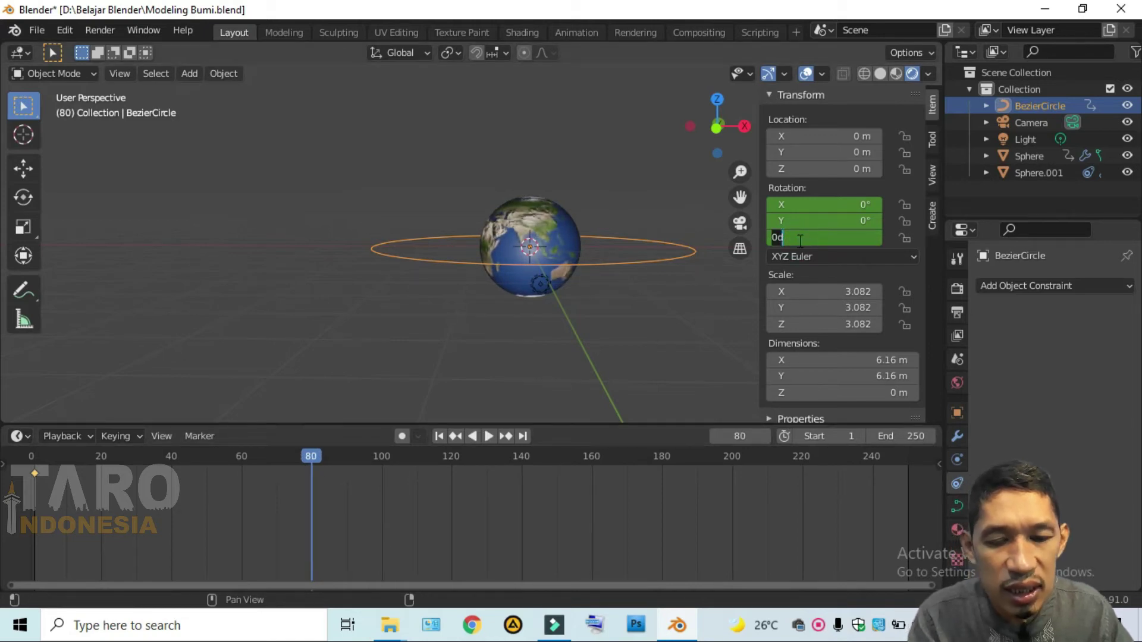
key(BackSpace)
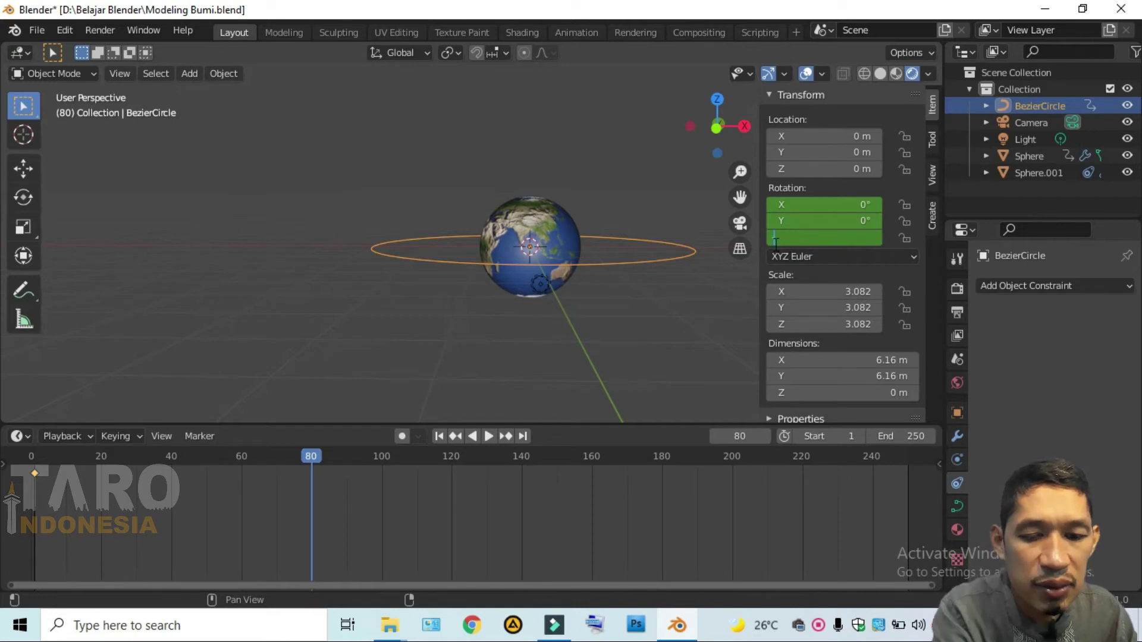
text(-180)
key(Return)
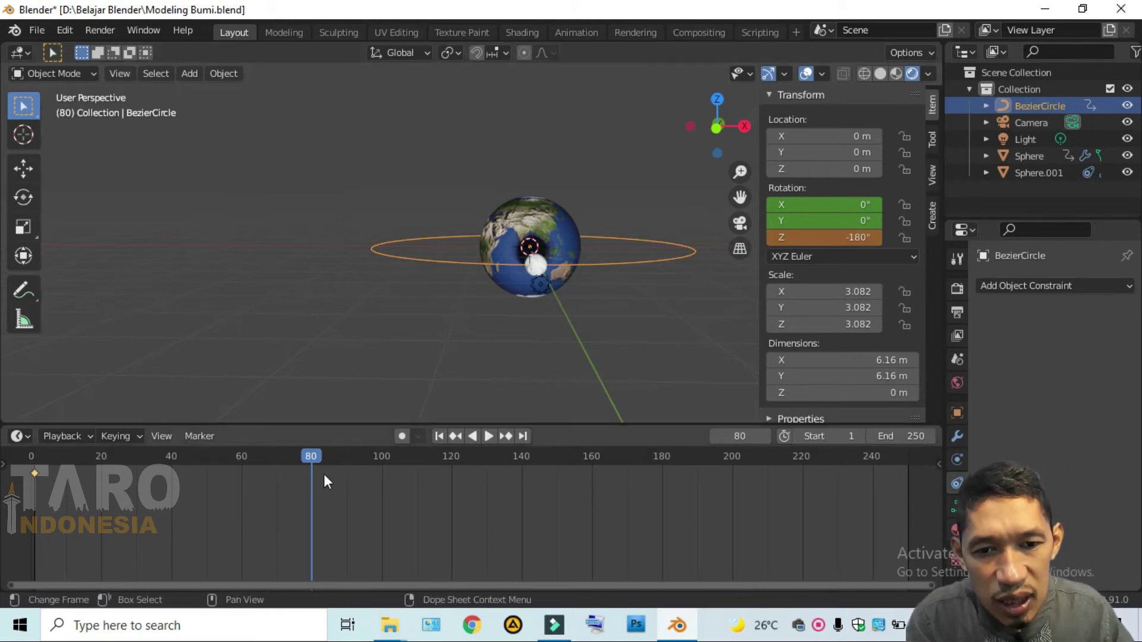
key(i)
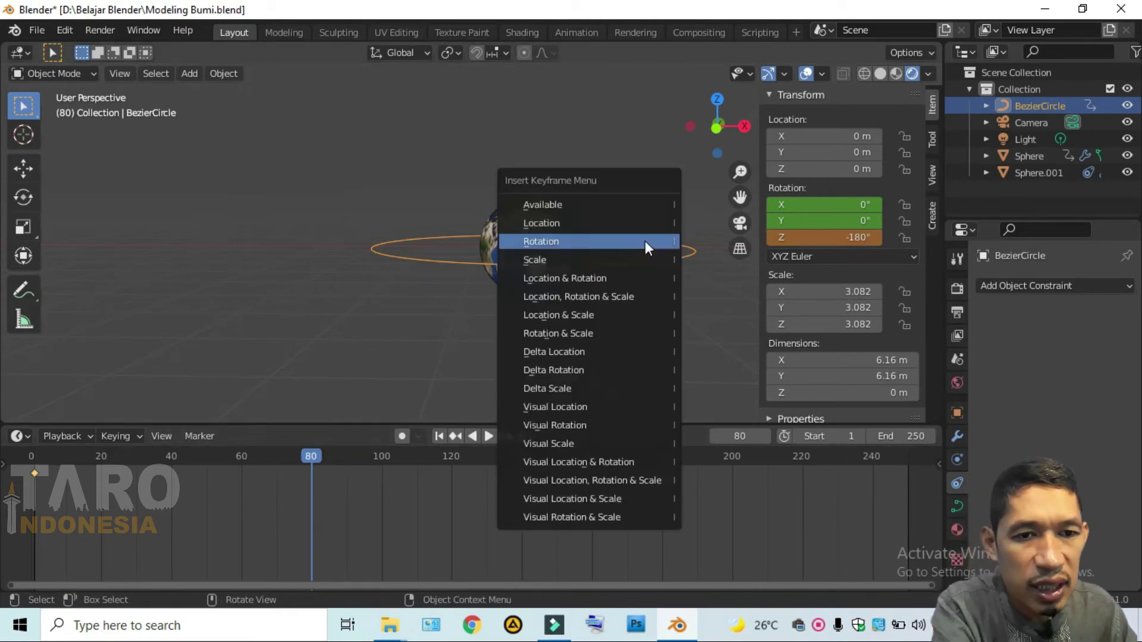
click(645, 241)
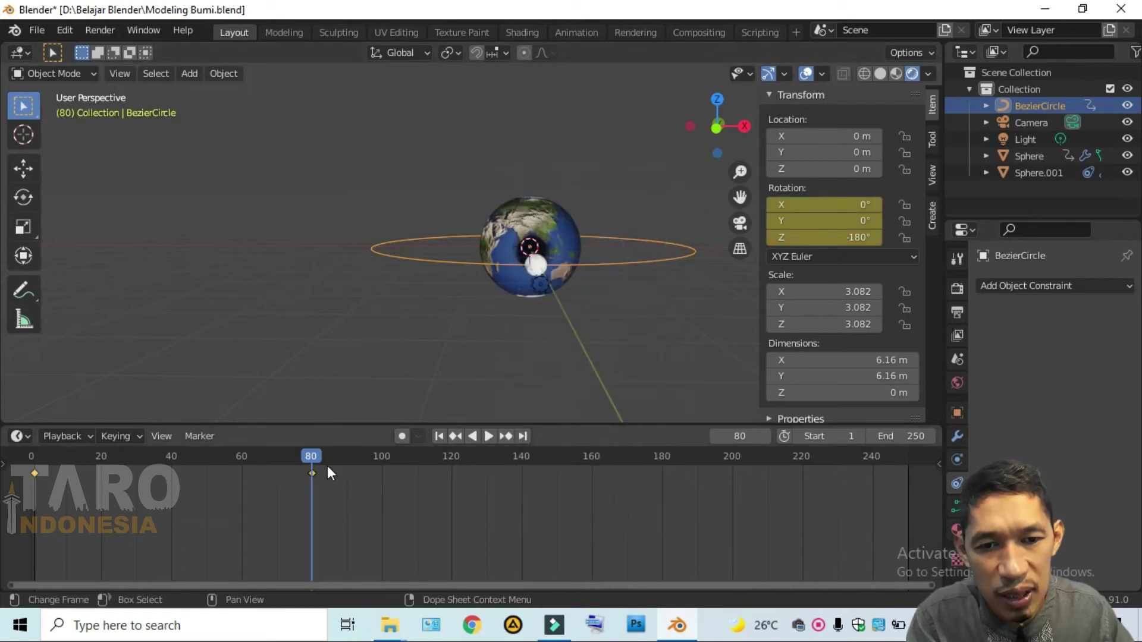
Step: At frame 160, set the circle's Z rotation to -360° and keyframe it
key(space)
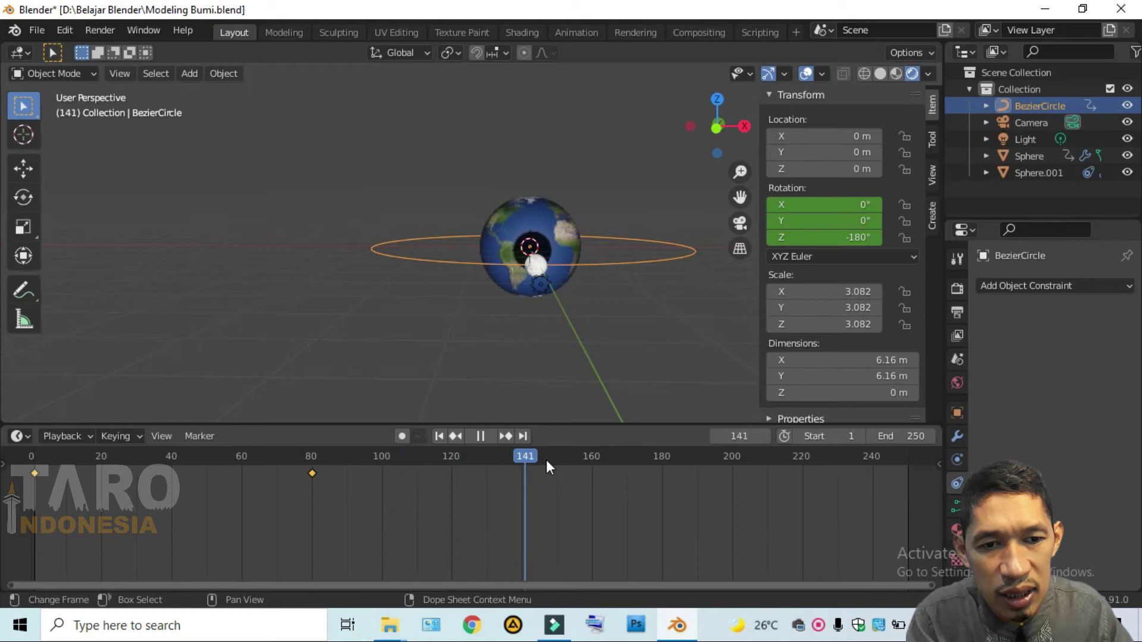
drag(566, 463, 592, 465)
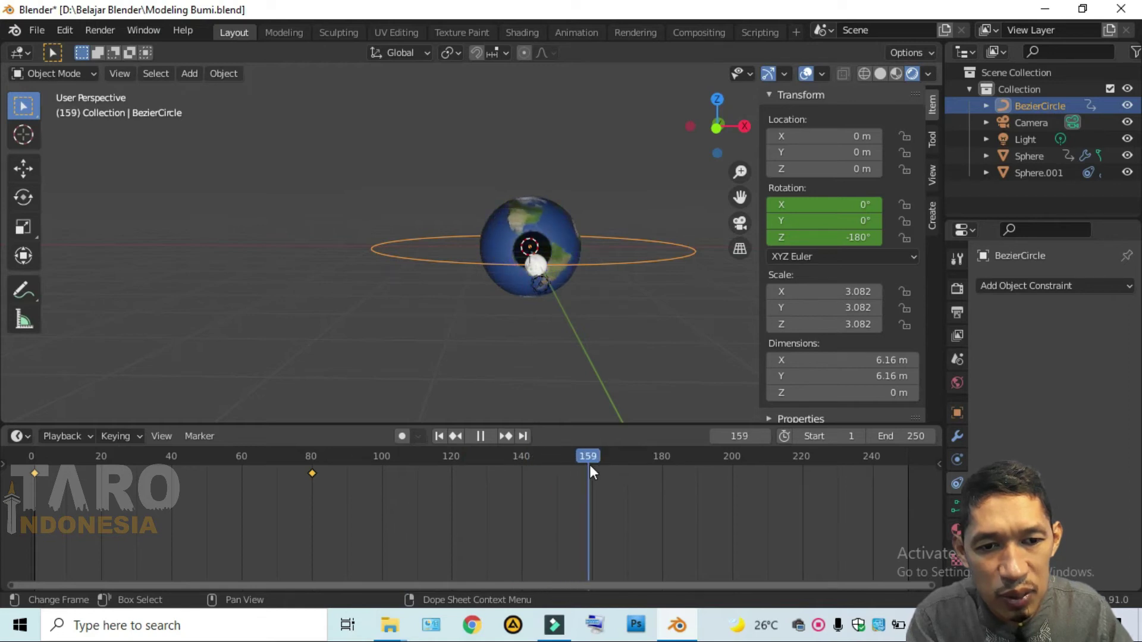
key(space)
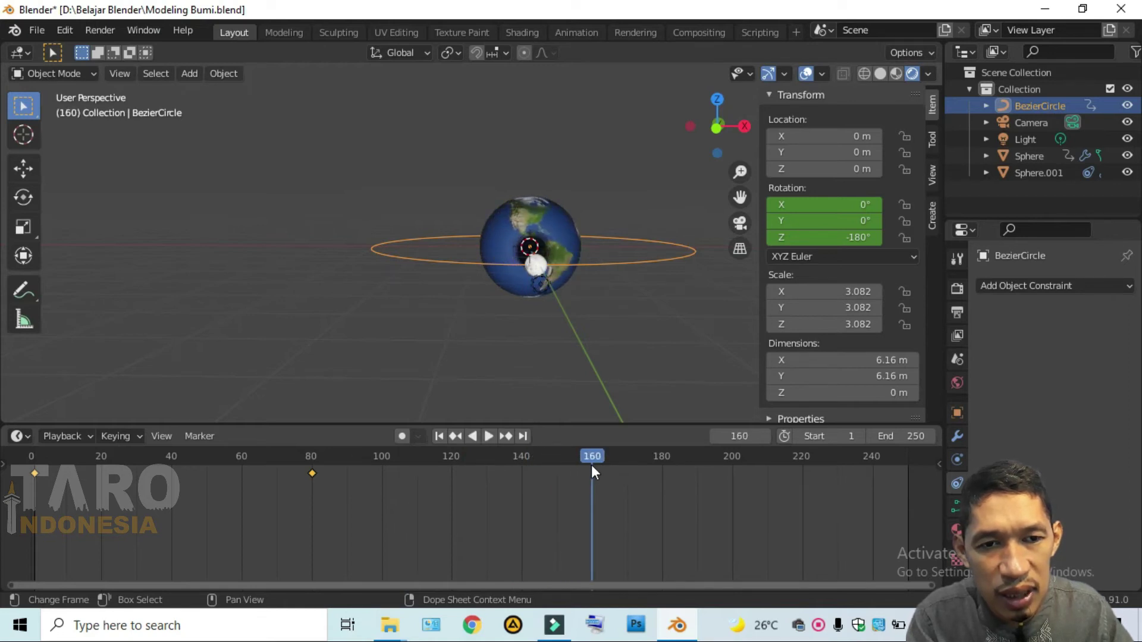
click(804, 238)
text(-360)
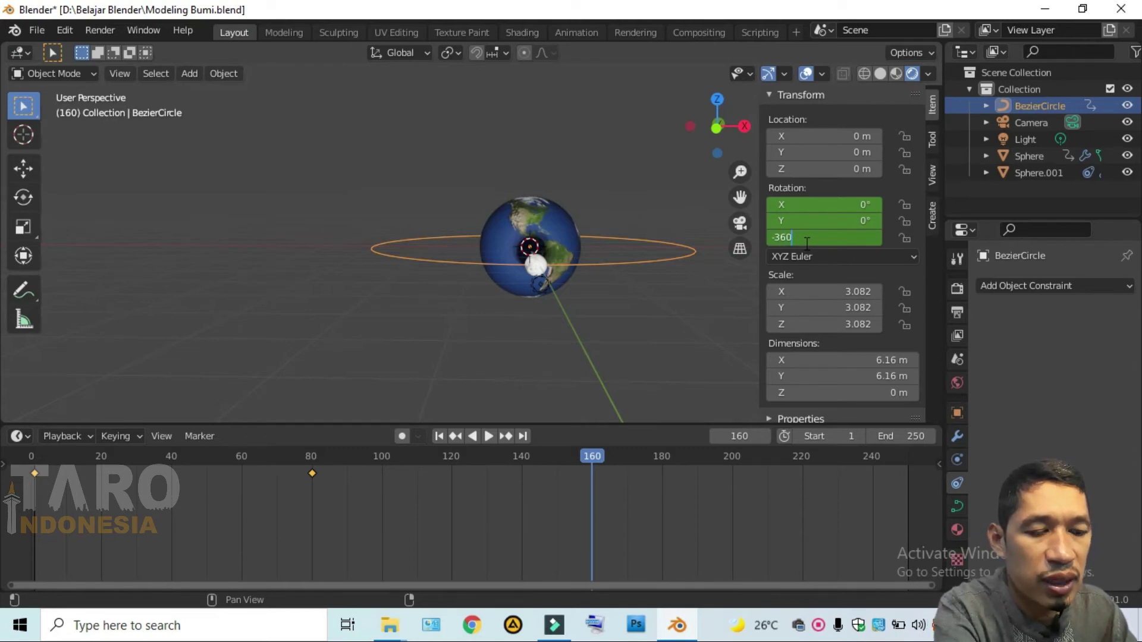
key(Return)
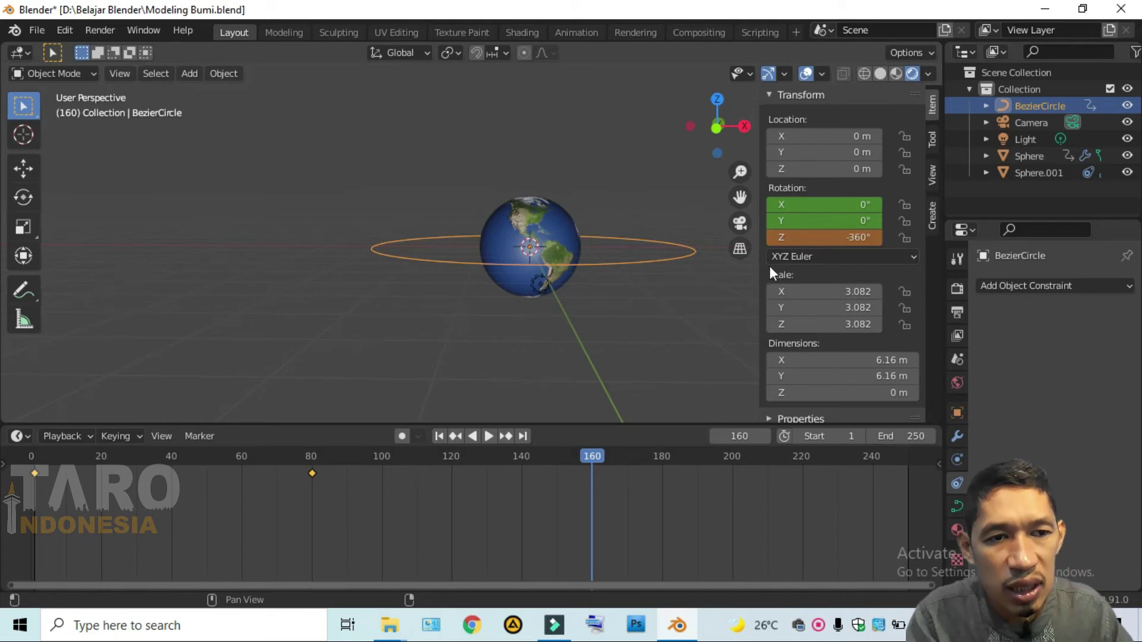
key(i)
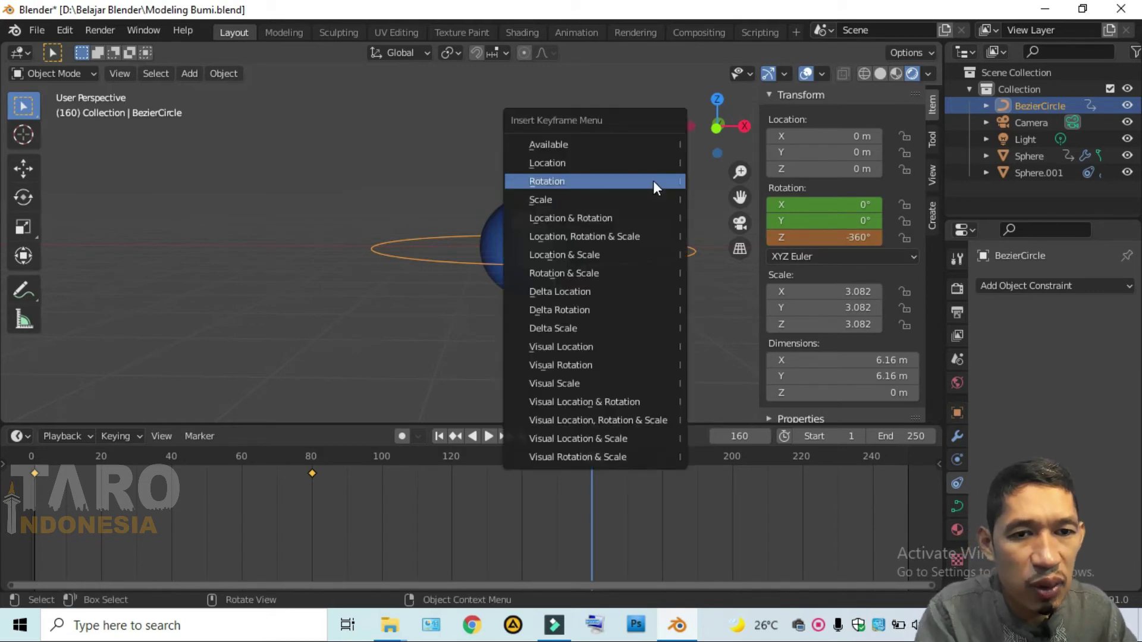
click(653, 181)
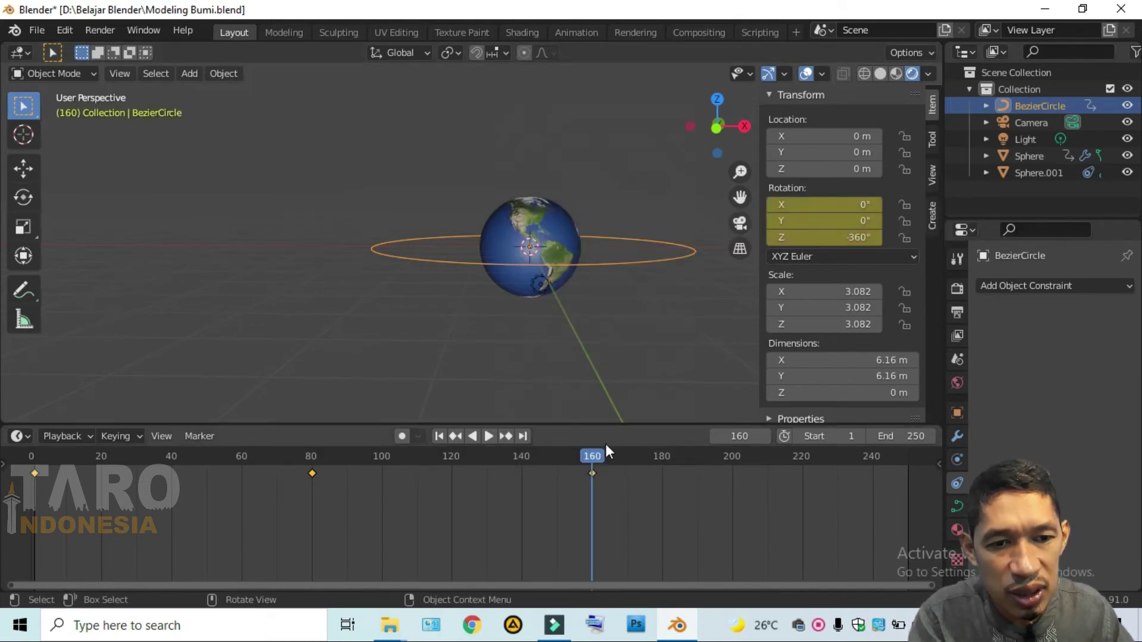
Step: At frame 240, set Z rotation to -540°, keyframe it, and play the orbit
click(597, 455)
key(space)
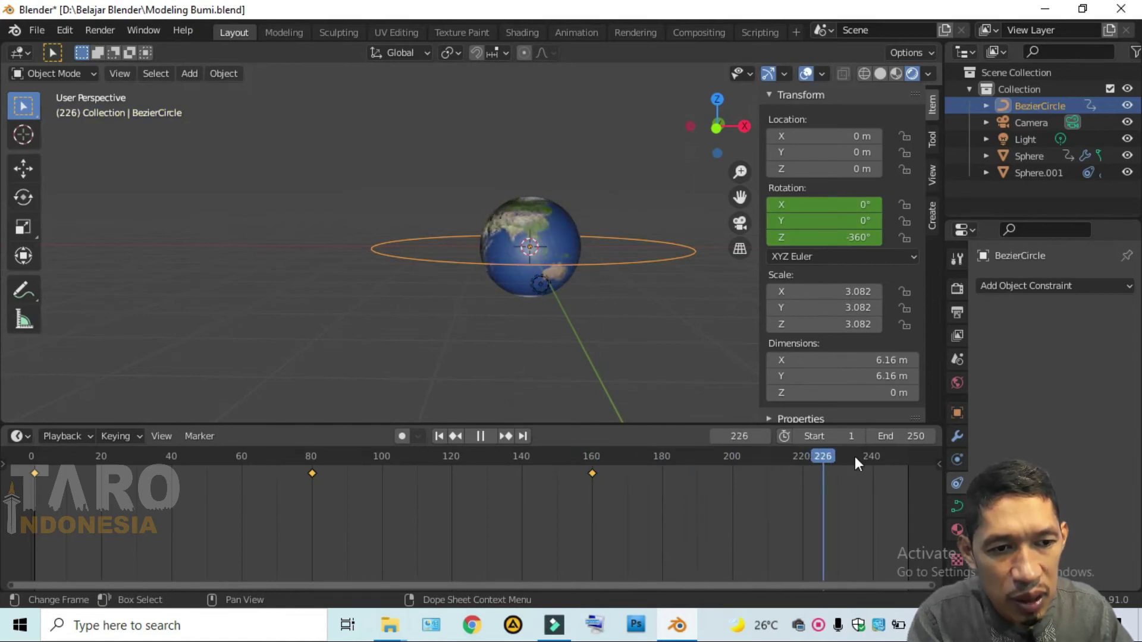
drag(869, 458, 872, 458)
key(space)
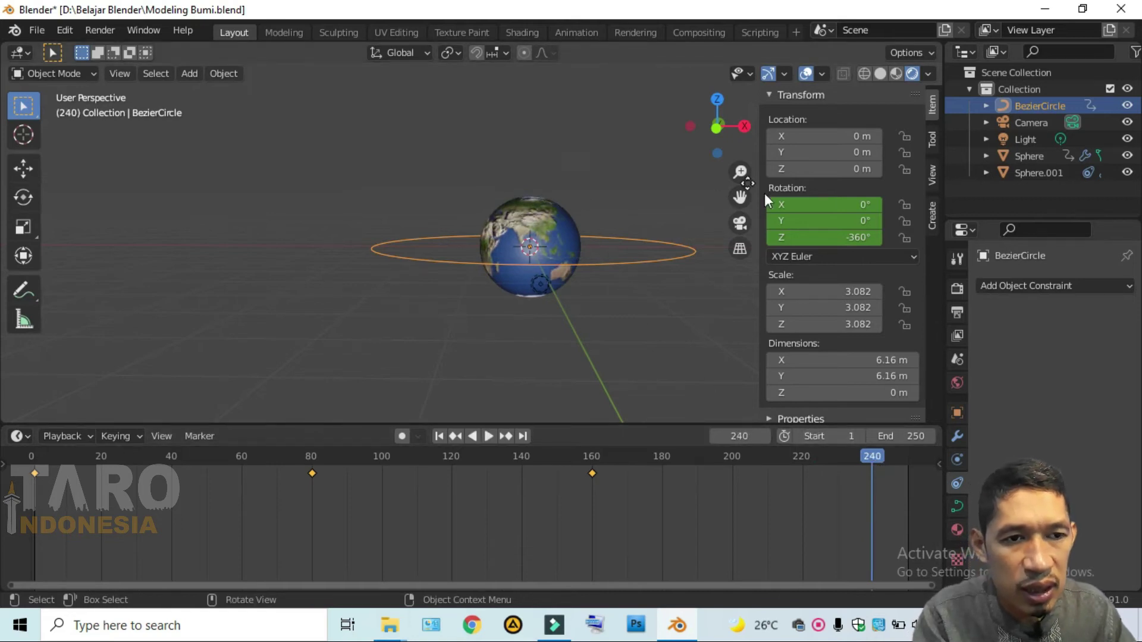
click(812, 237)
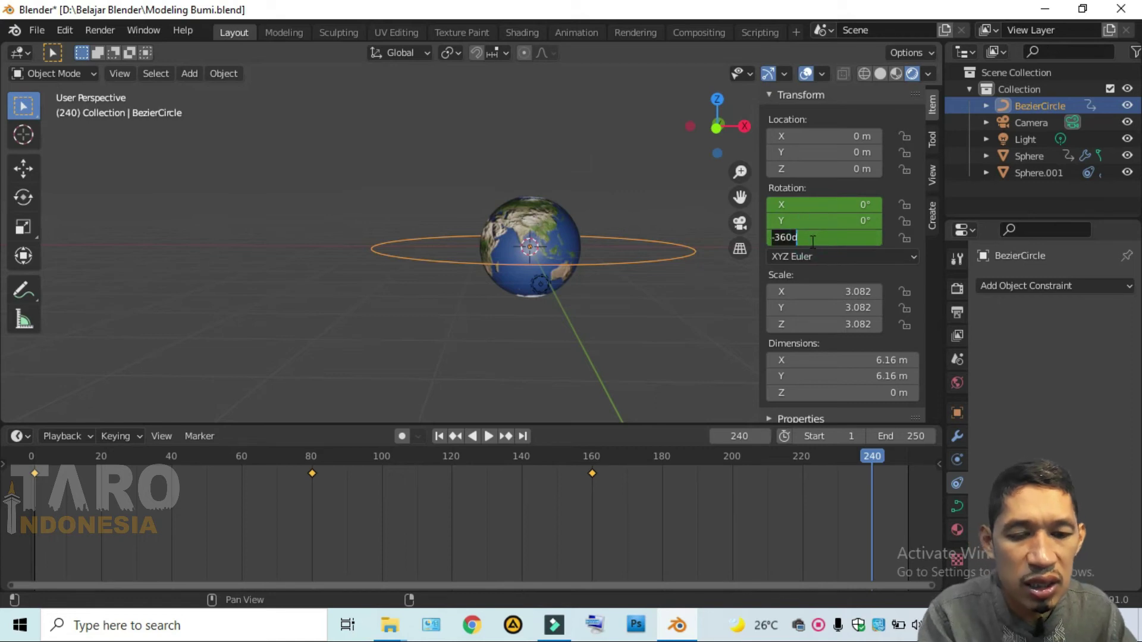
key(BackSpace)
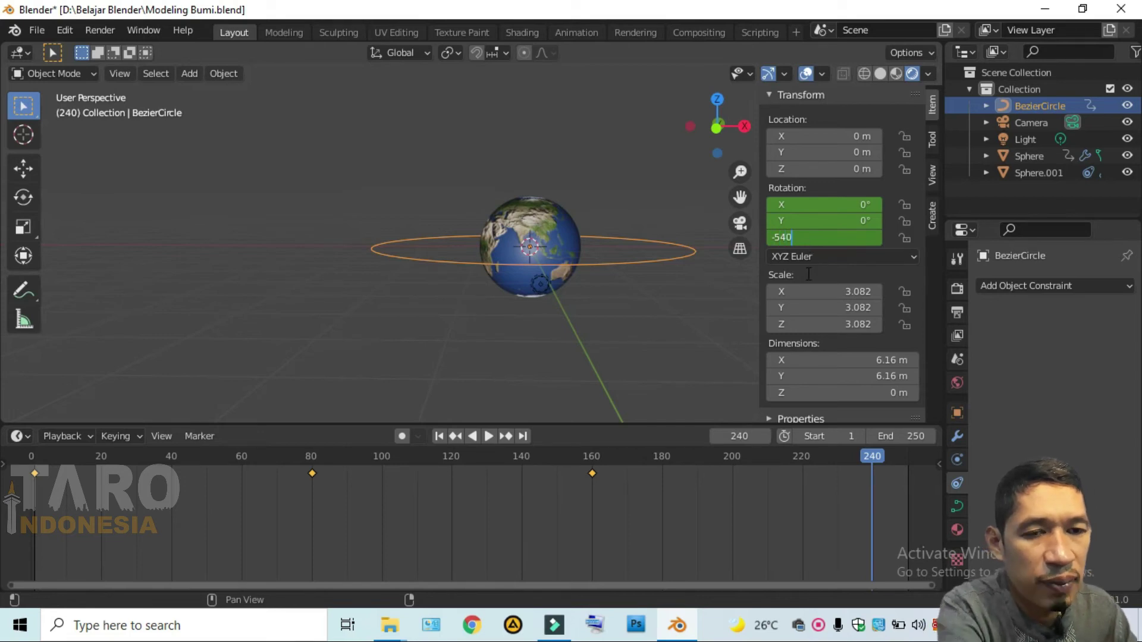
key(Return)
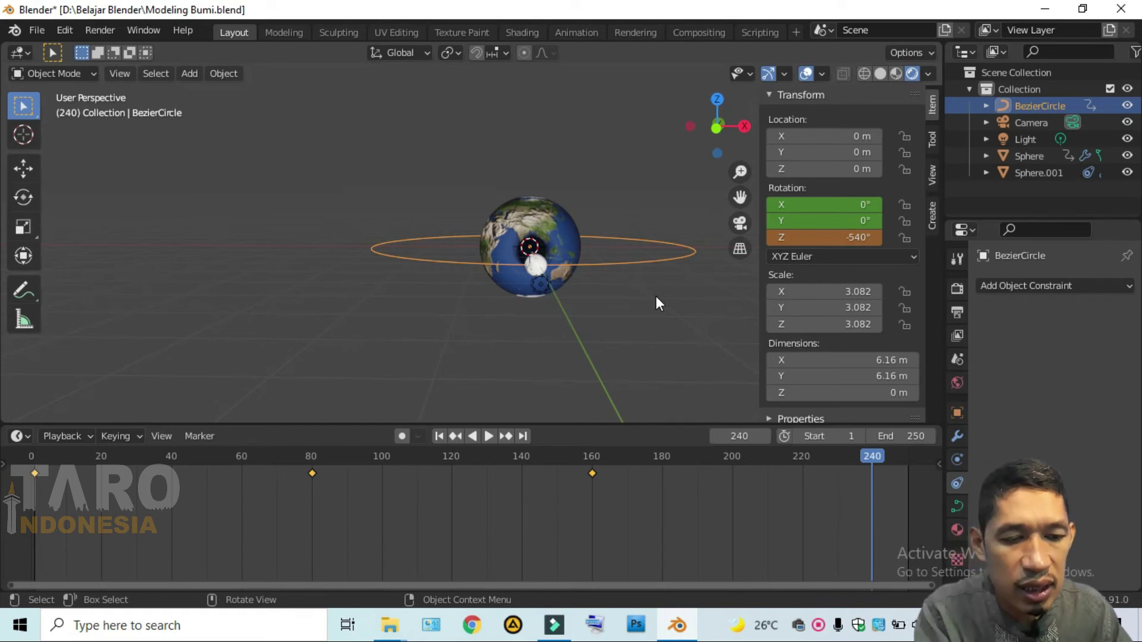
key(i)
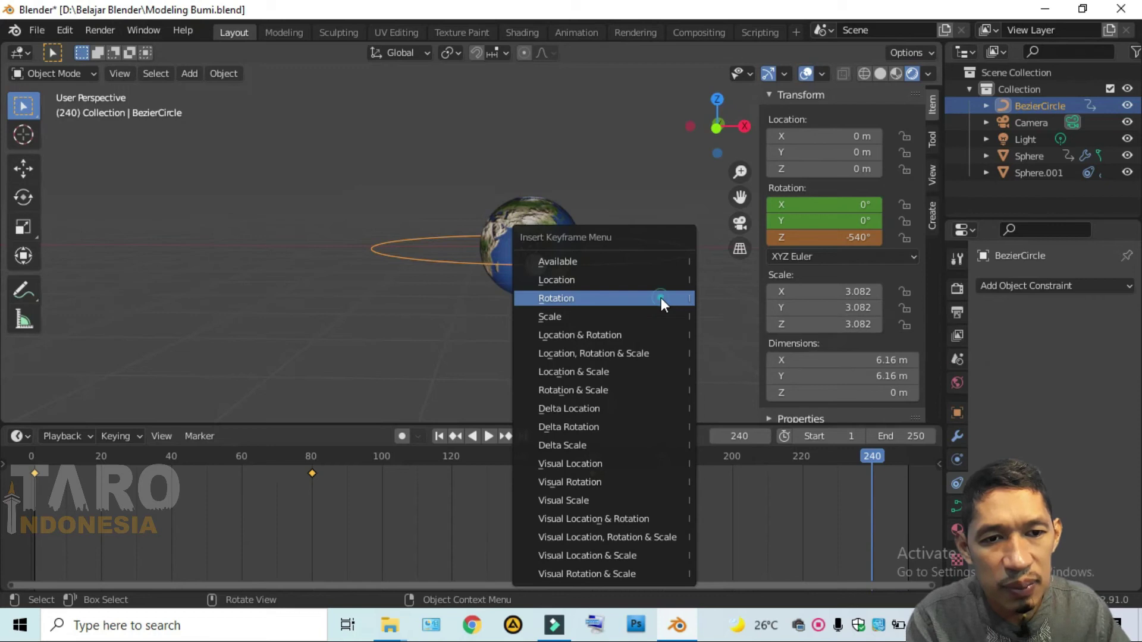
click(662, 298)
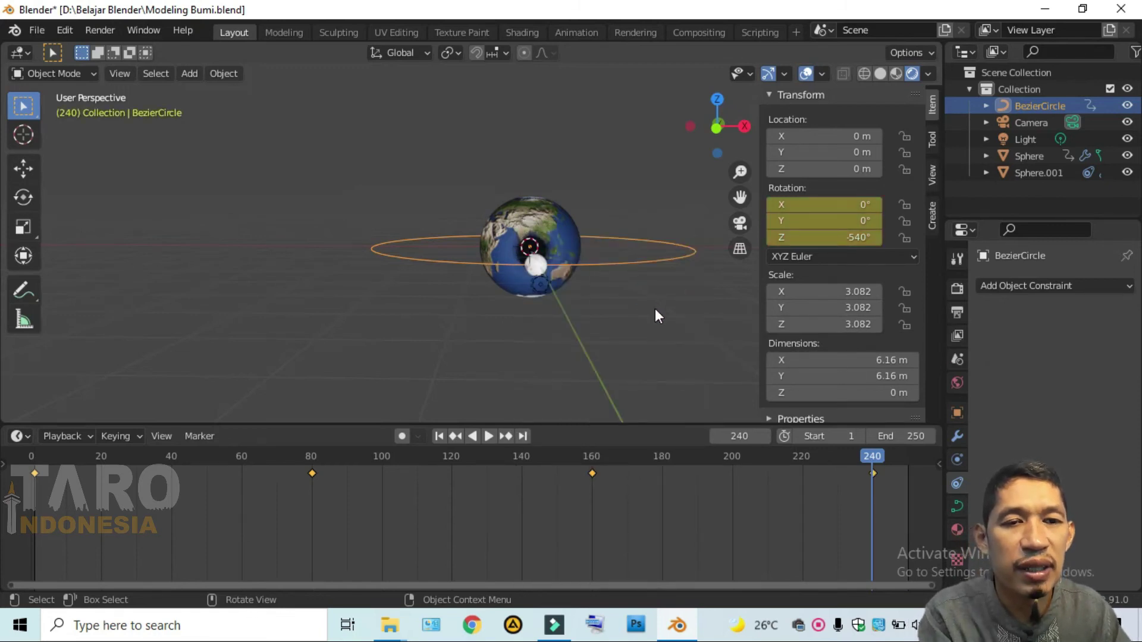
key(space)
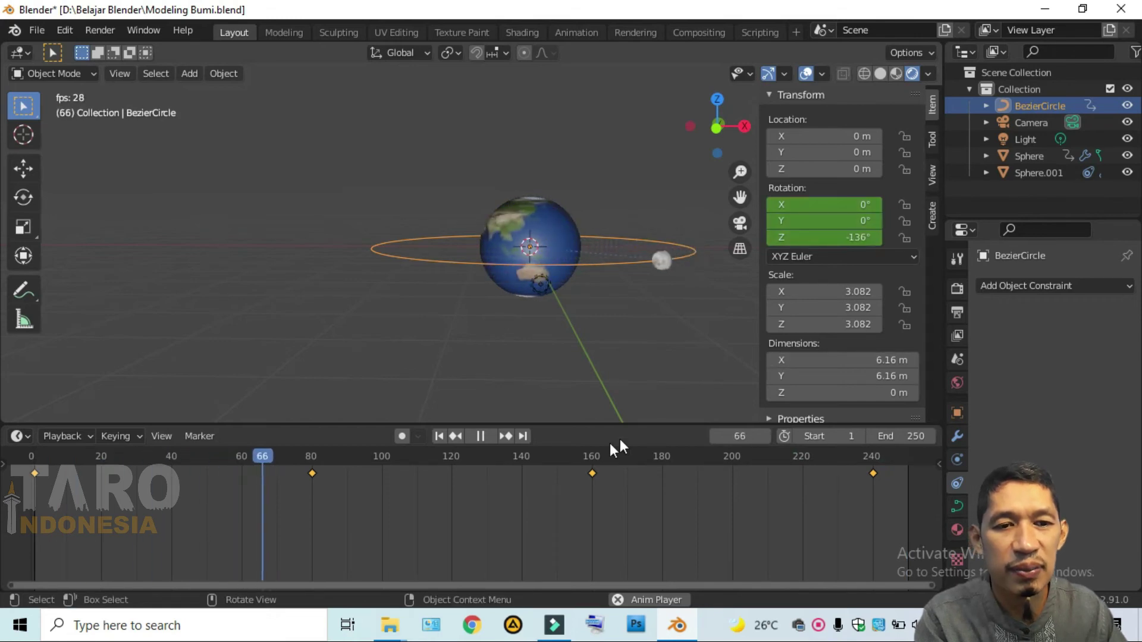
Step: Enlarge the 3D view, hide the sidebar, and watch the orbit from top, front and right views
drag(606, 423, 601, 590)
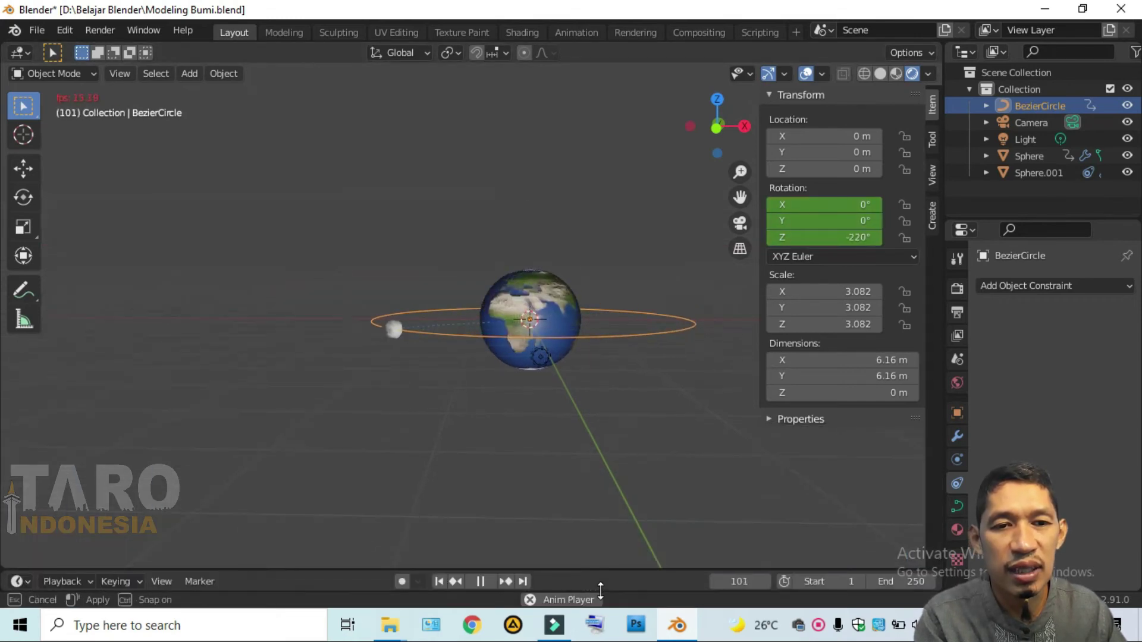
key(n)
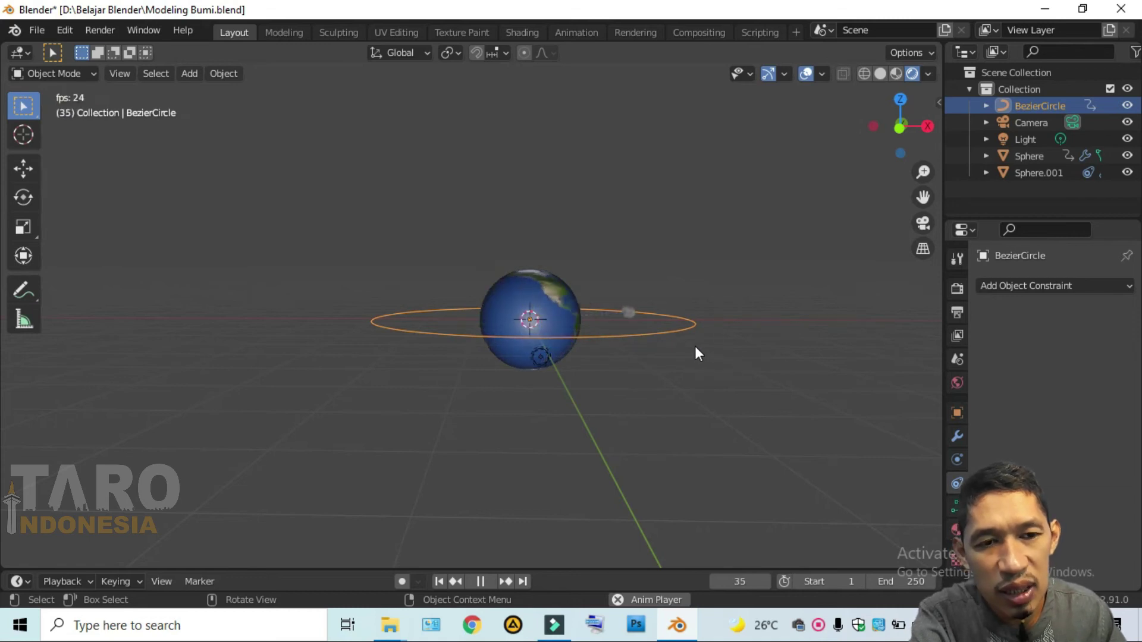
key(KP_7)
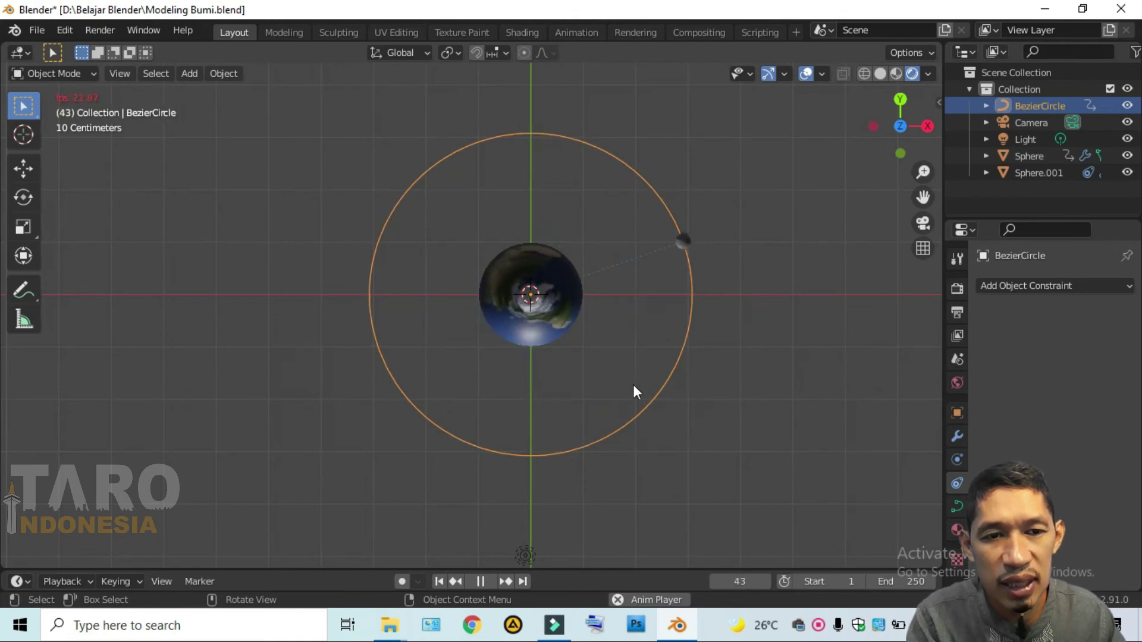
mouse_move(566, 412)
middle_down()
mouse_move(548, 314)
mouse_move(558, 263)
middle_up()
key(KP_1)
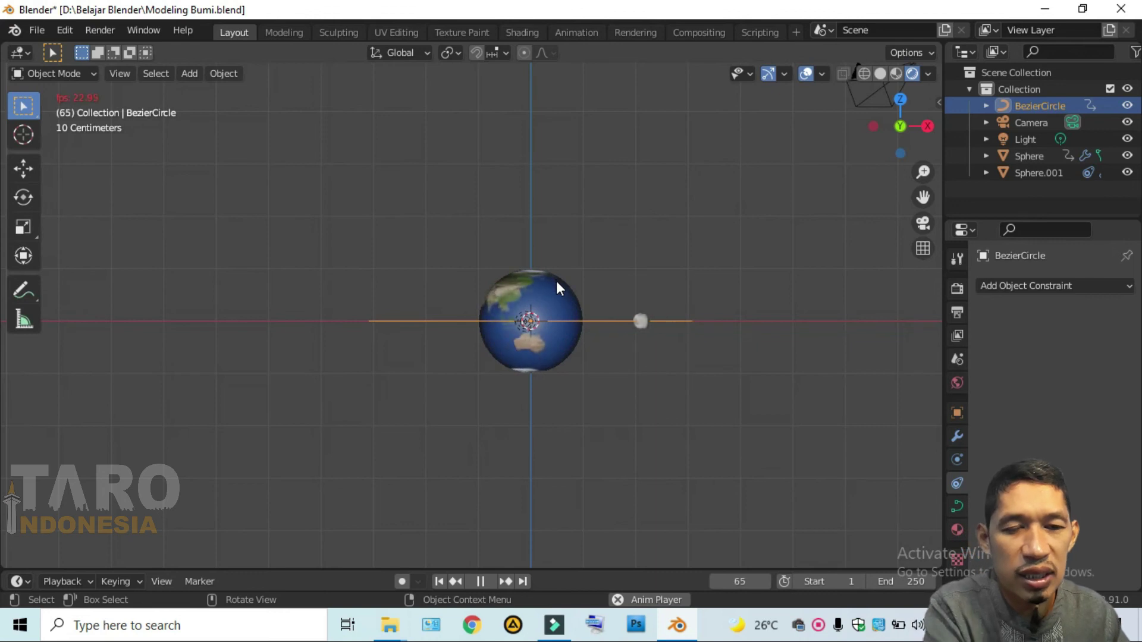
key(KP_3)
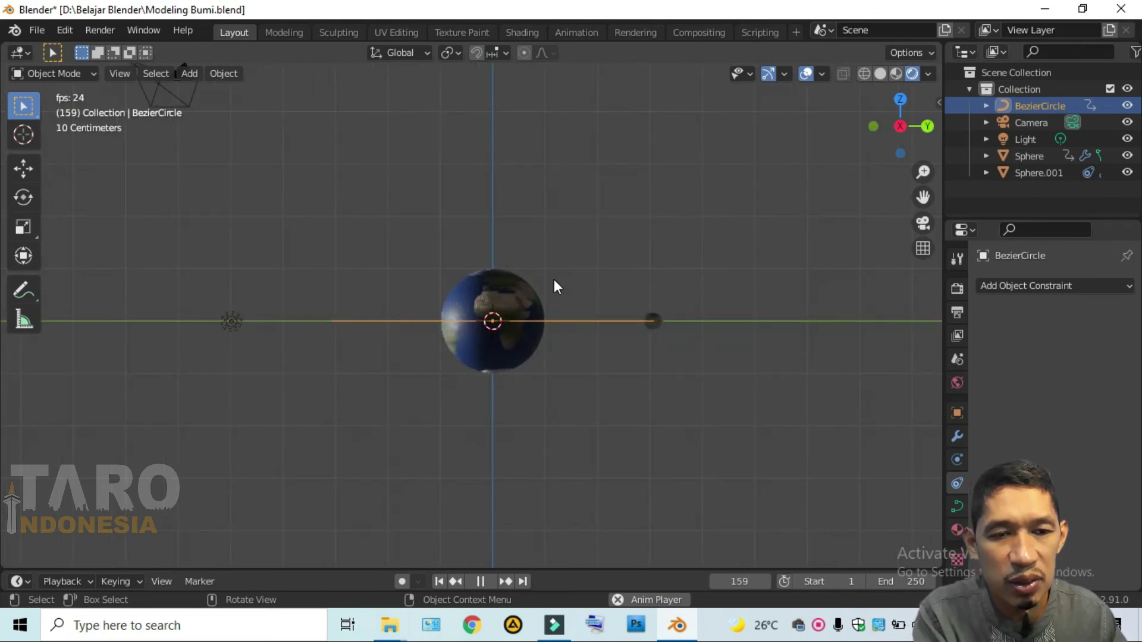
key(space)
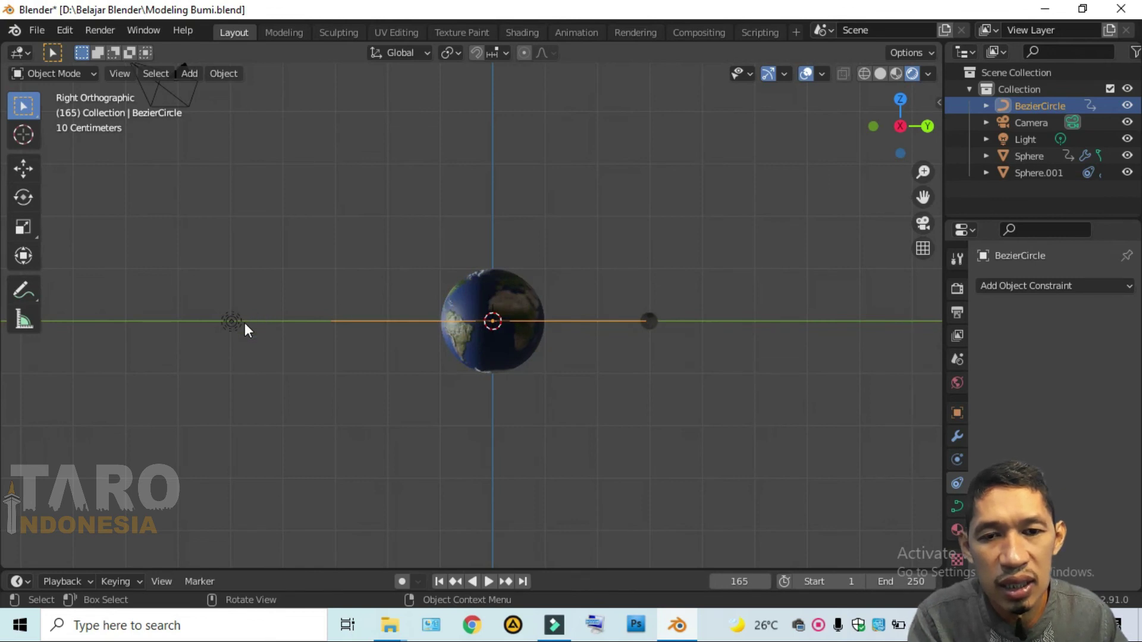
Step: Set the point light's power to 3000 W and replay the animation to check it
click(233, 324)
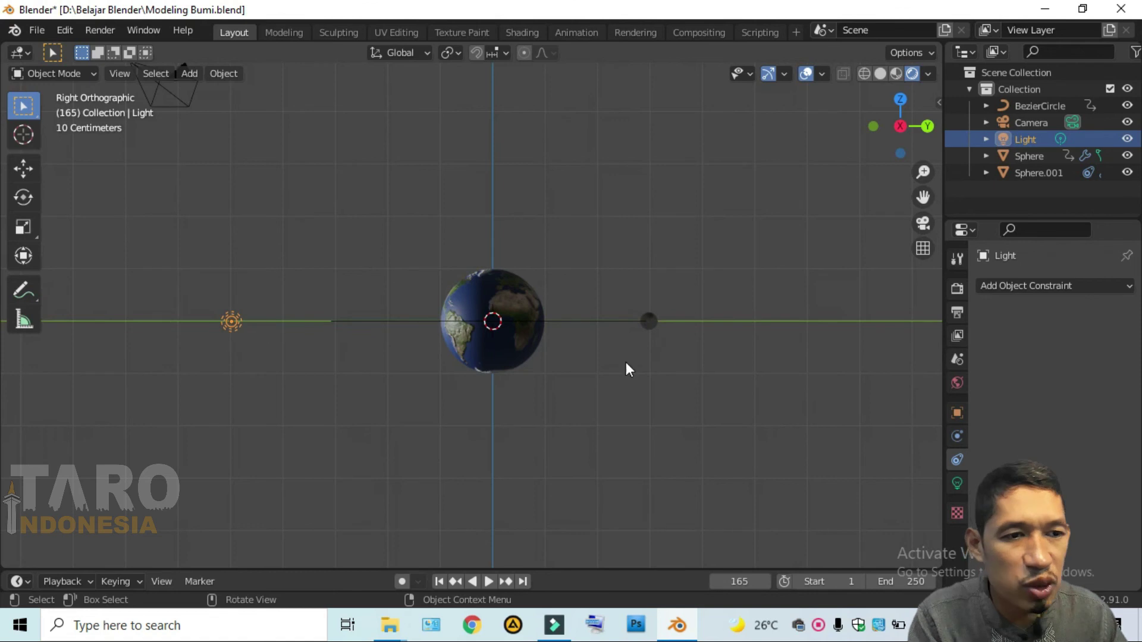
click(956, 484)
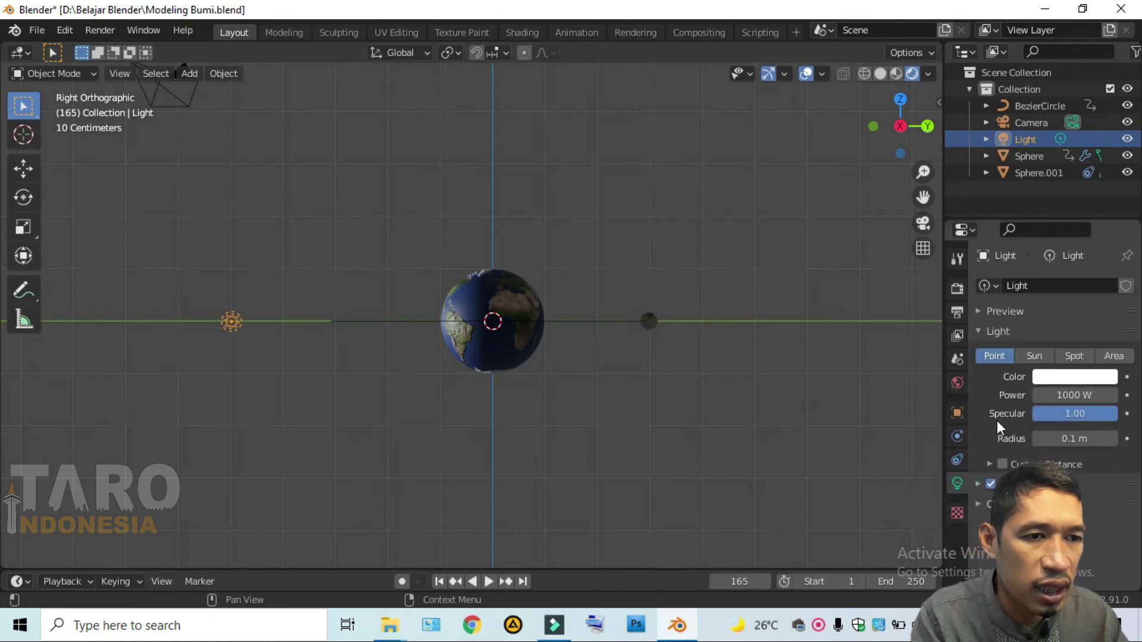
click(1058, 397)
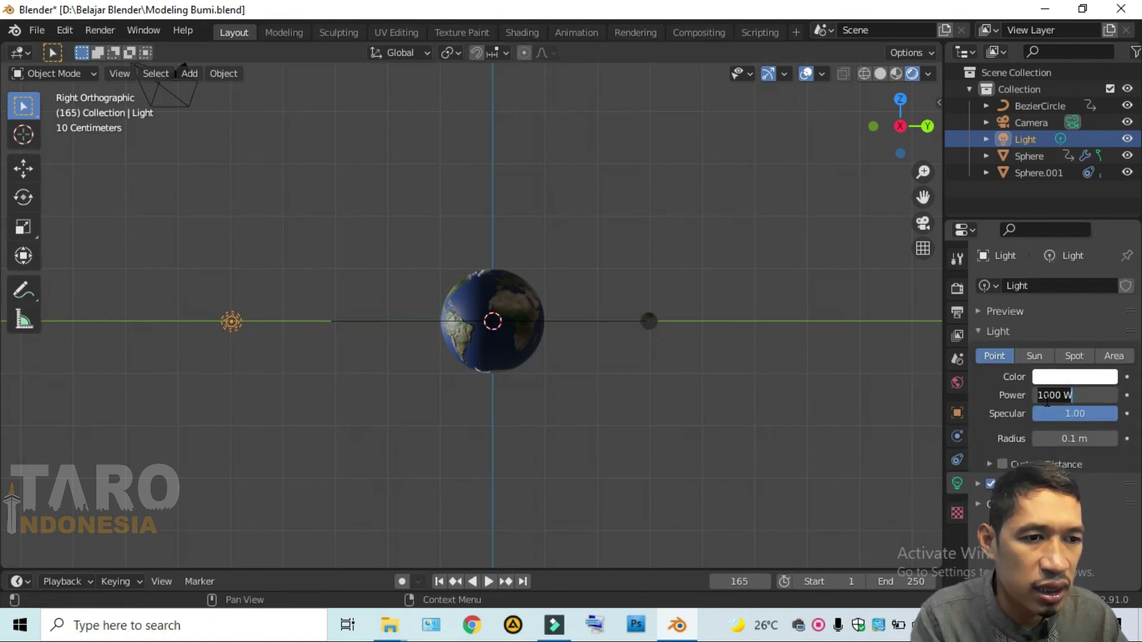
key(Delete)
text(3)
key(Return)
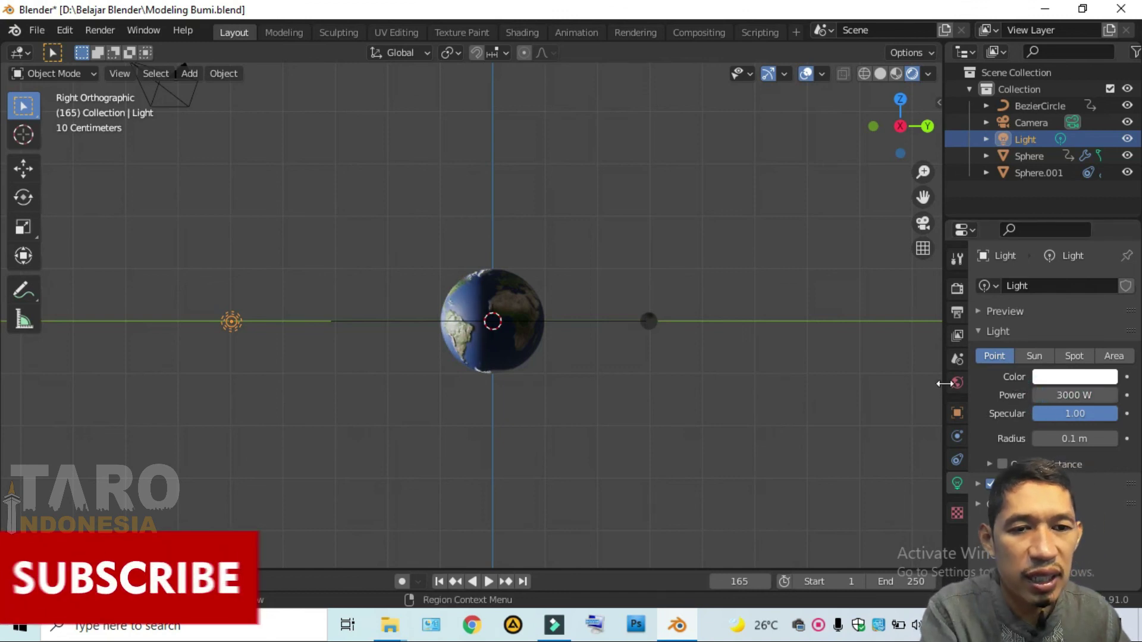
key(space)
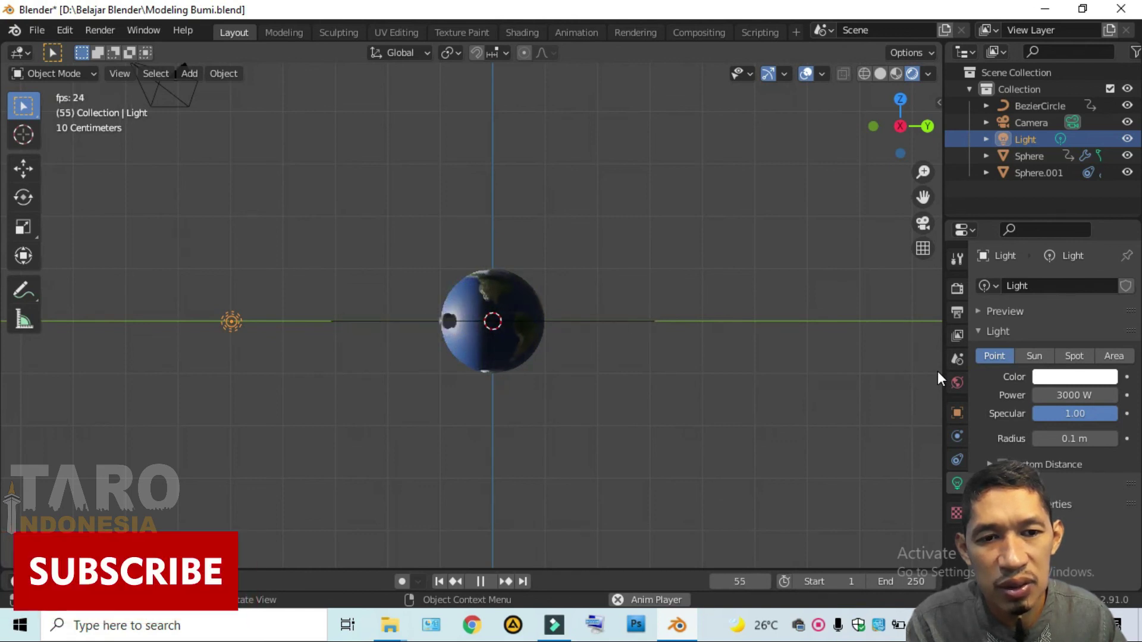
Step: Move the point light farther out along Y, then slightly along X
key(space)
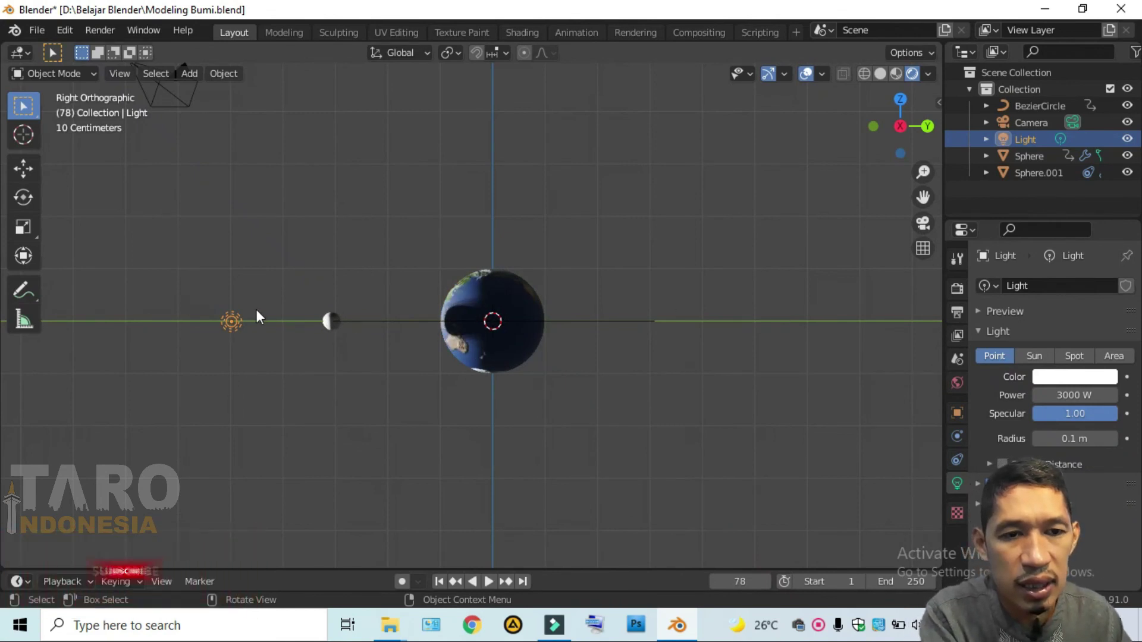
key(g)
key(y)
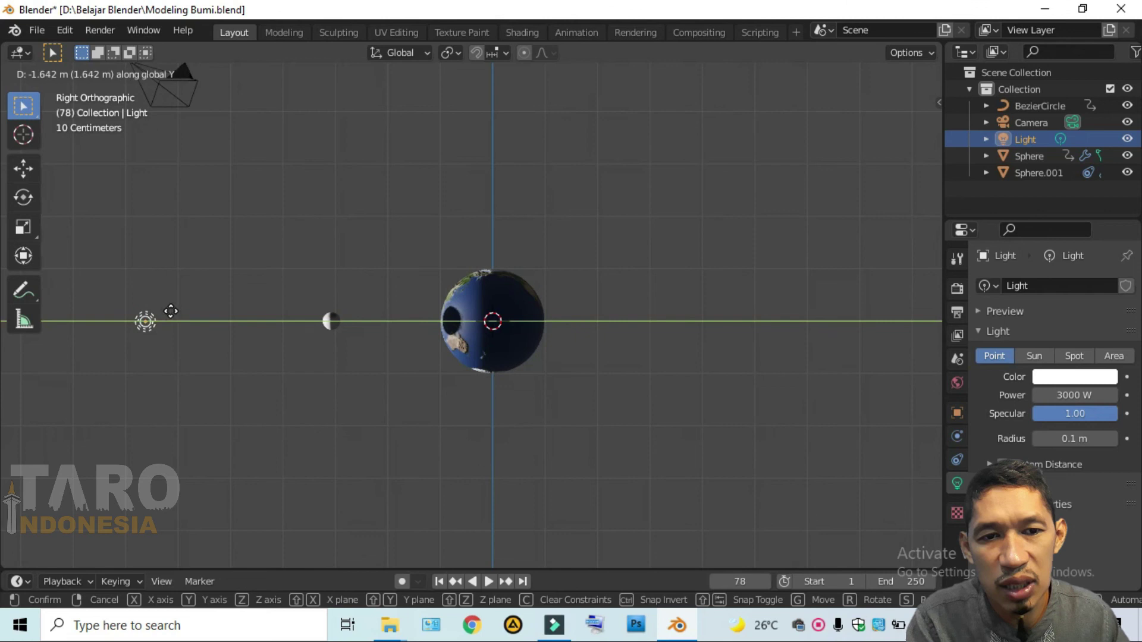
click(103, 315)
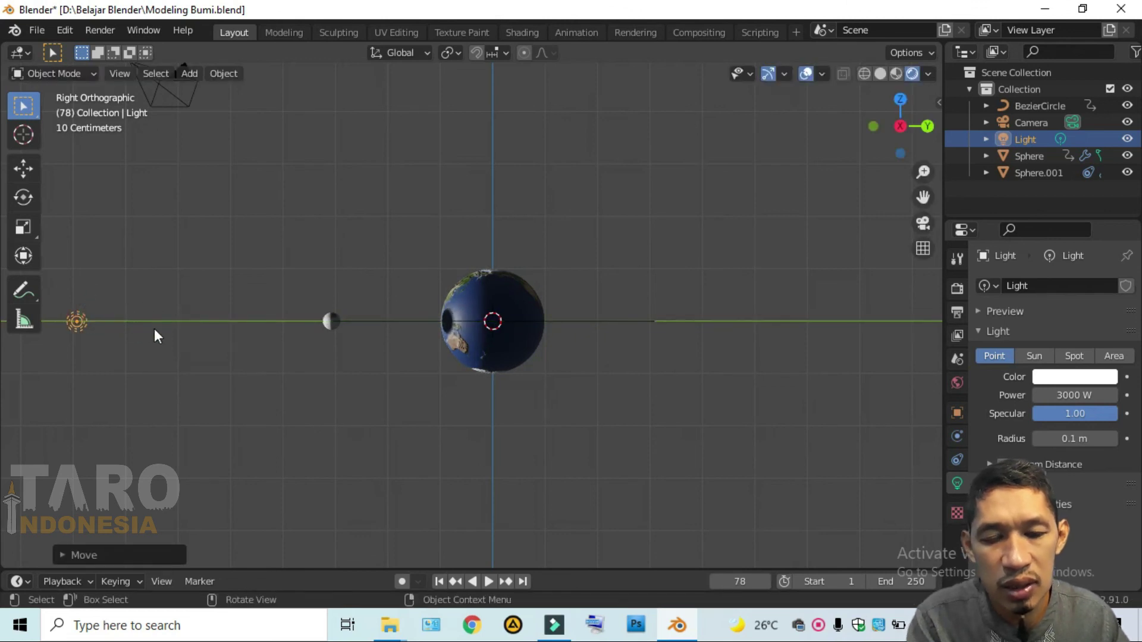
key(KP_1)
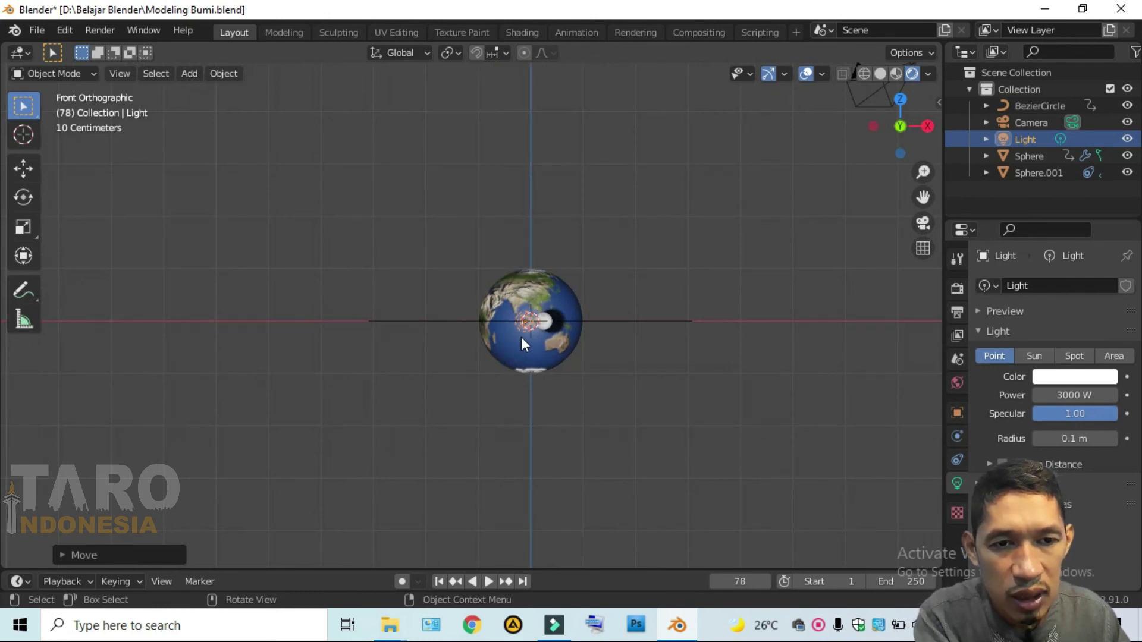
key(g)
key(x)
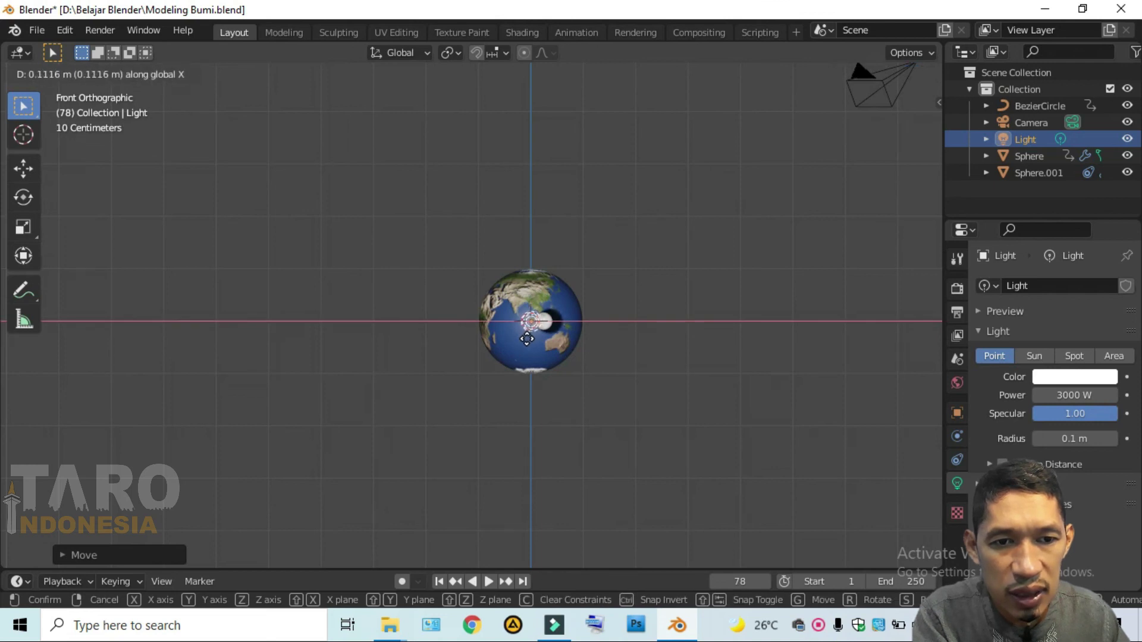
click(527, 338)
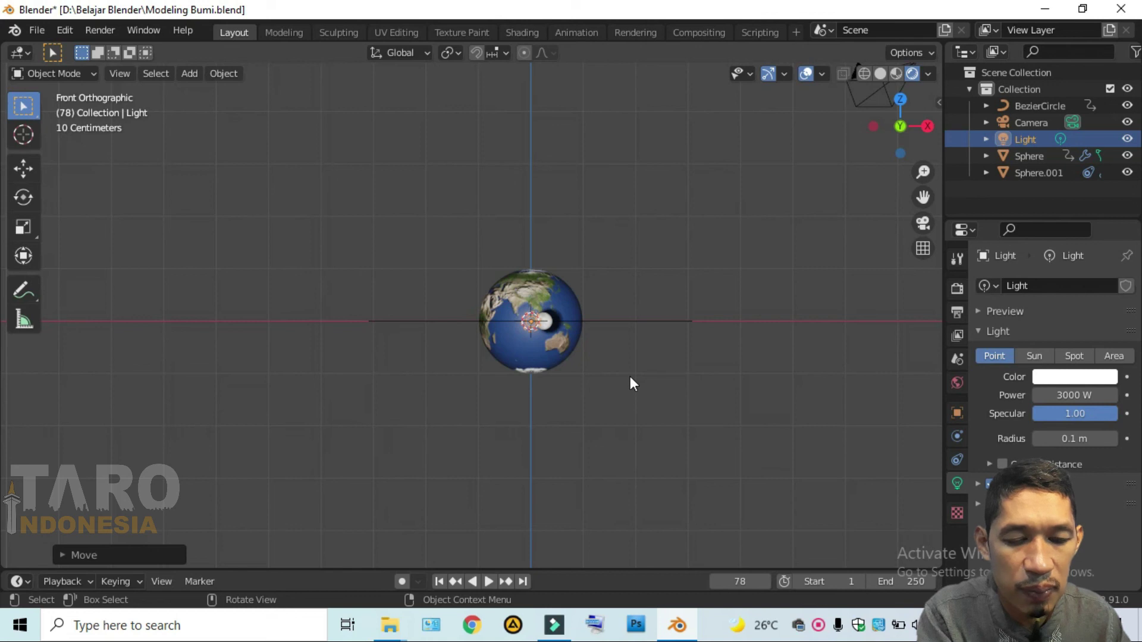
Step: Replay the orbit to check the new lighting, then view the scene in perspective
key(space)
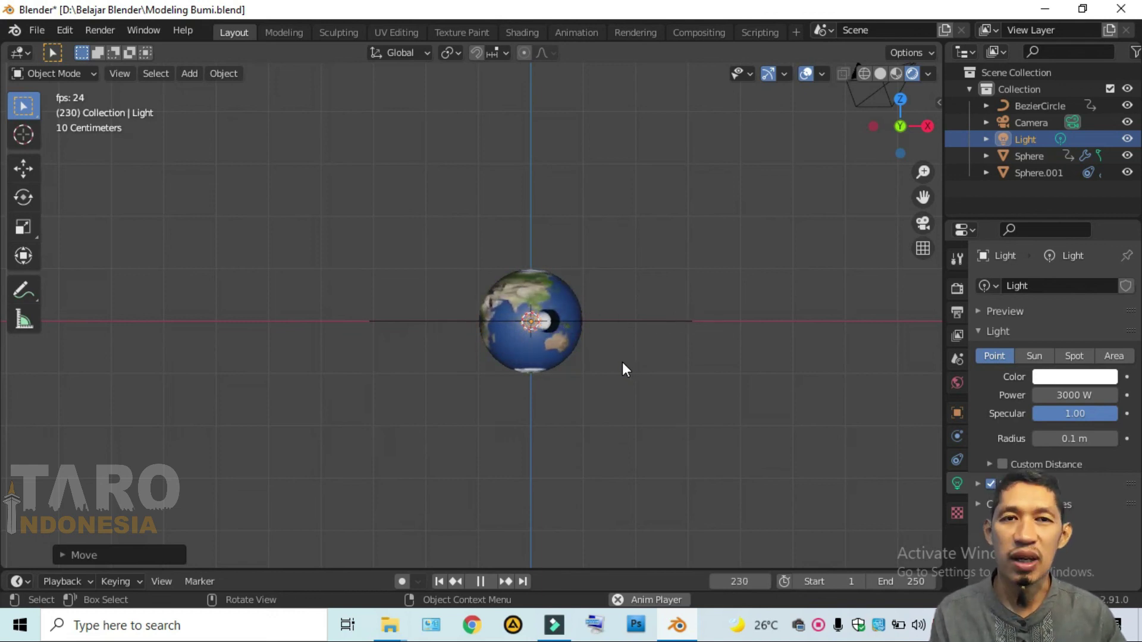
key(space)
mouse_move(638, 324)
middle_down()
mouse_move(599, 360)
mouse_move(546, 368)
mouse_move(515, 343)
mouse_move(536, 327)
middle_up()
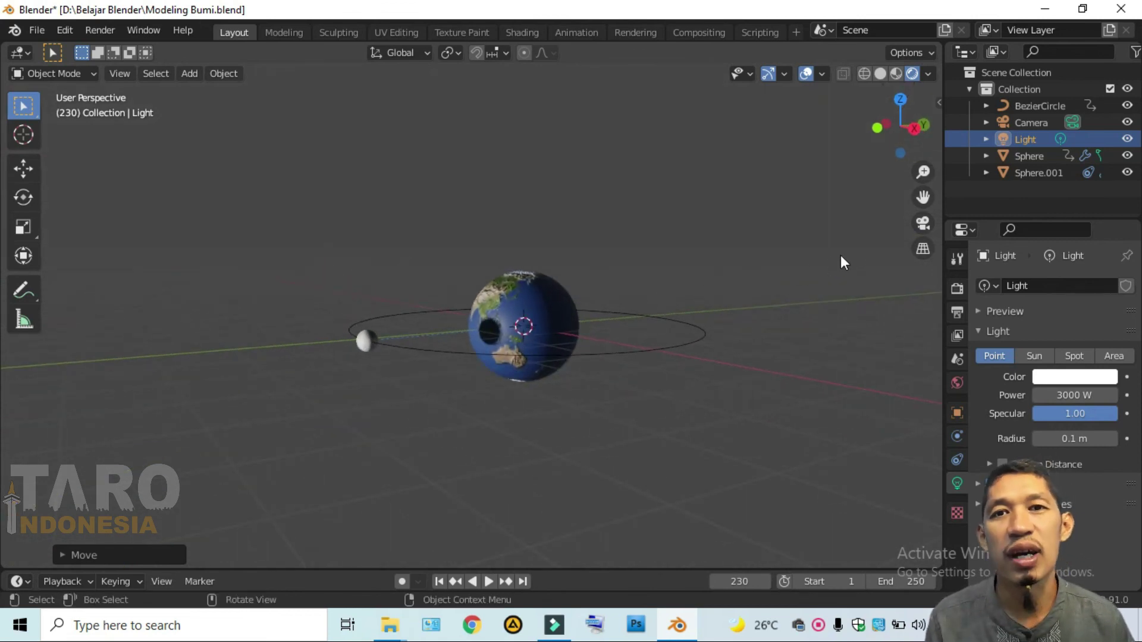